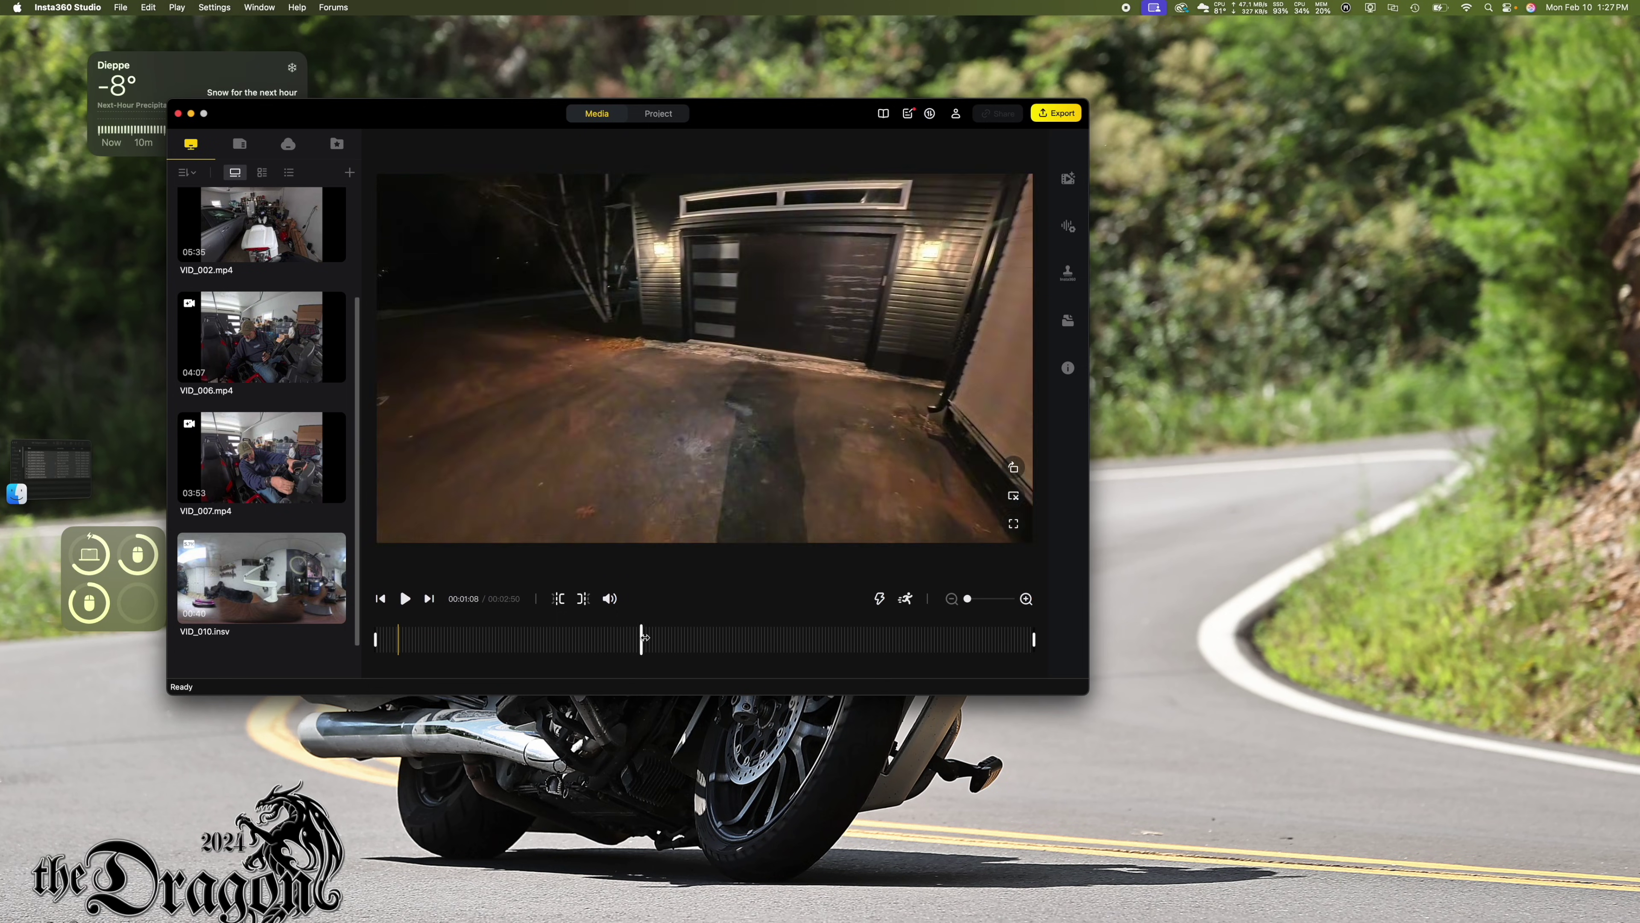
Review the open clip's media processing, audio, watermark and clip management settings, and return to the media list.
drag(645, 639, 612, 637)
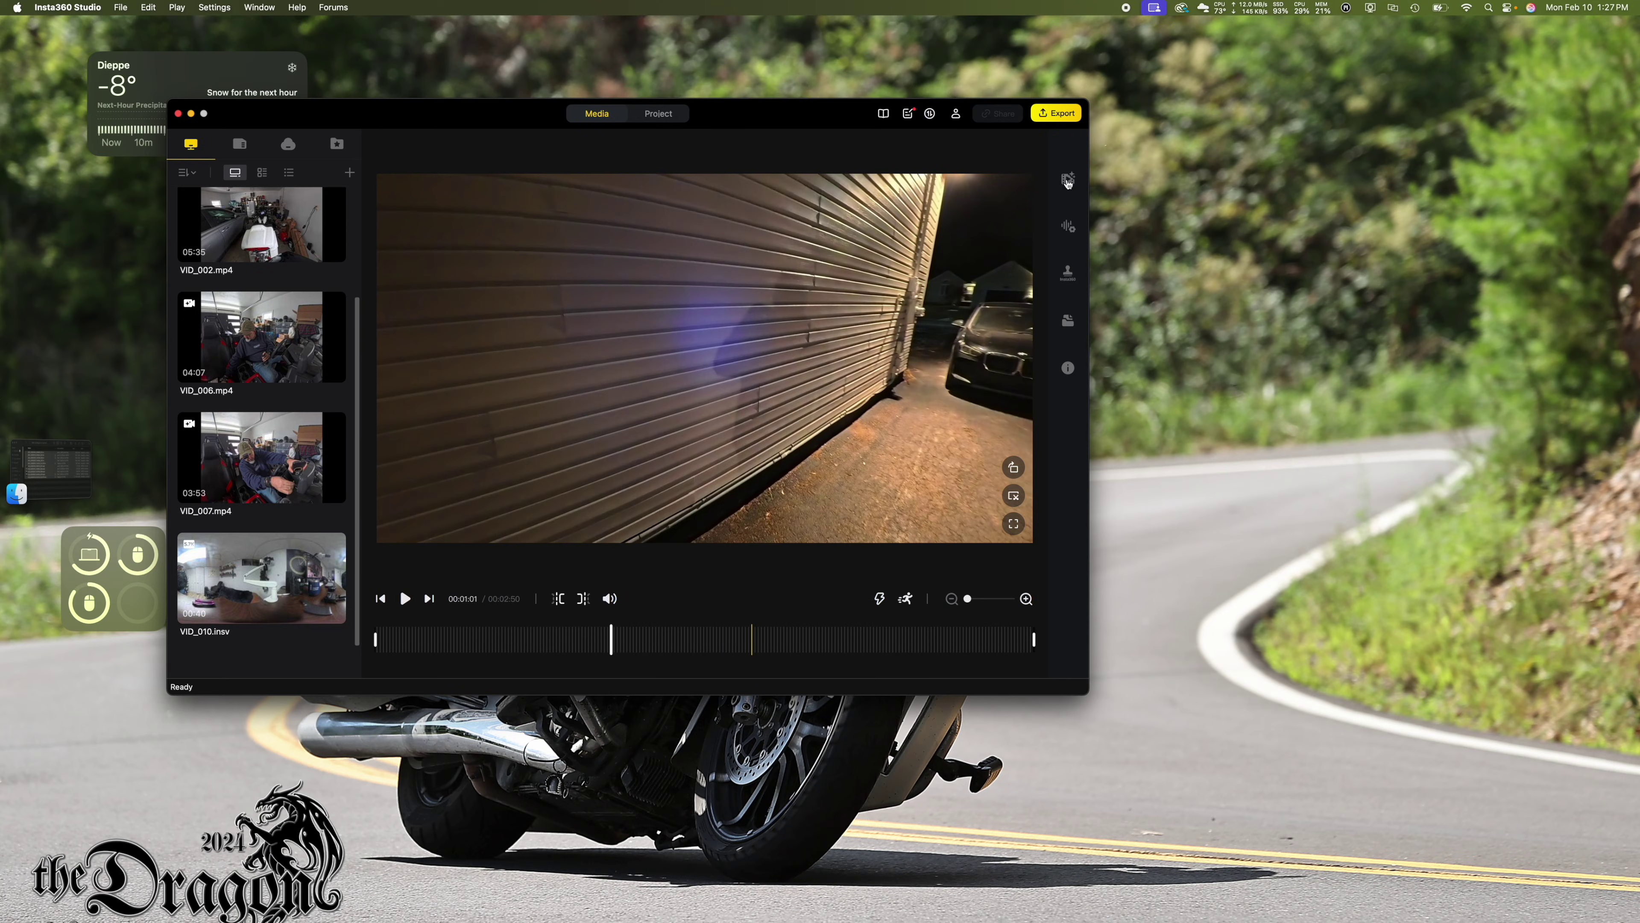
click(1068, 183)
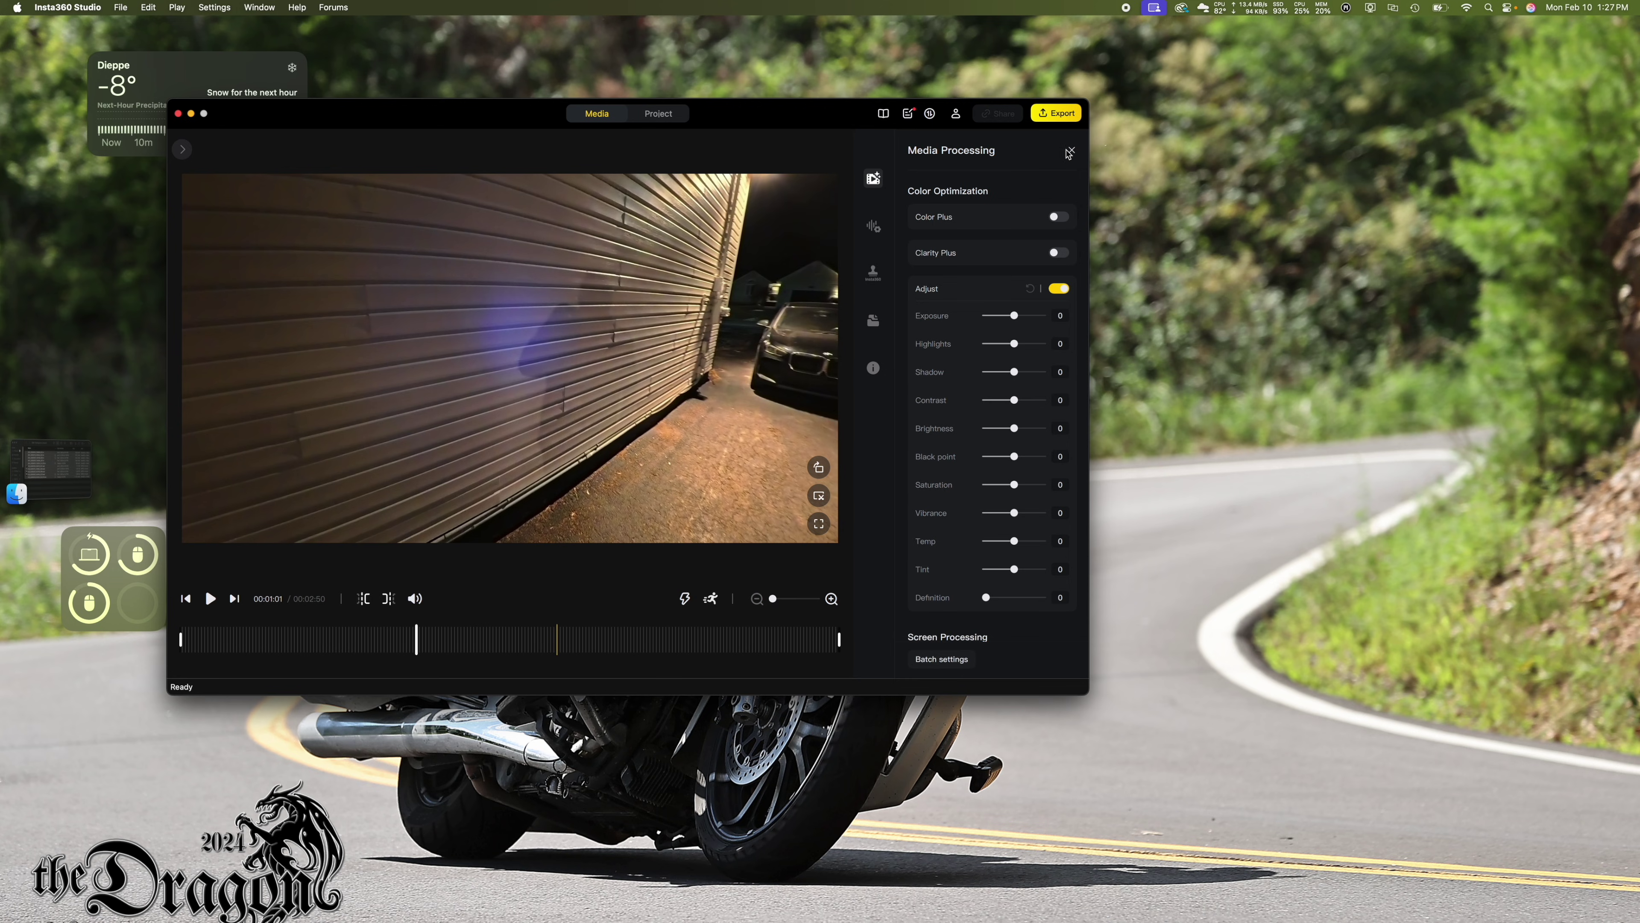
click(872, 226)
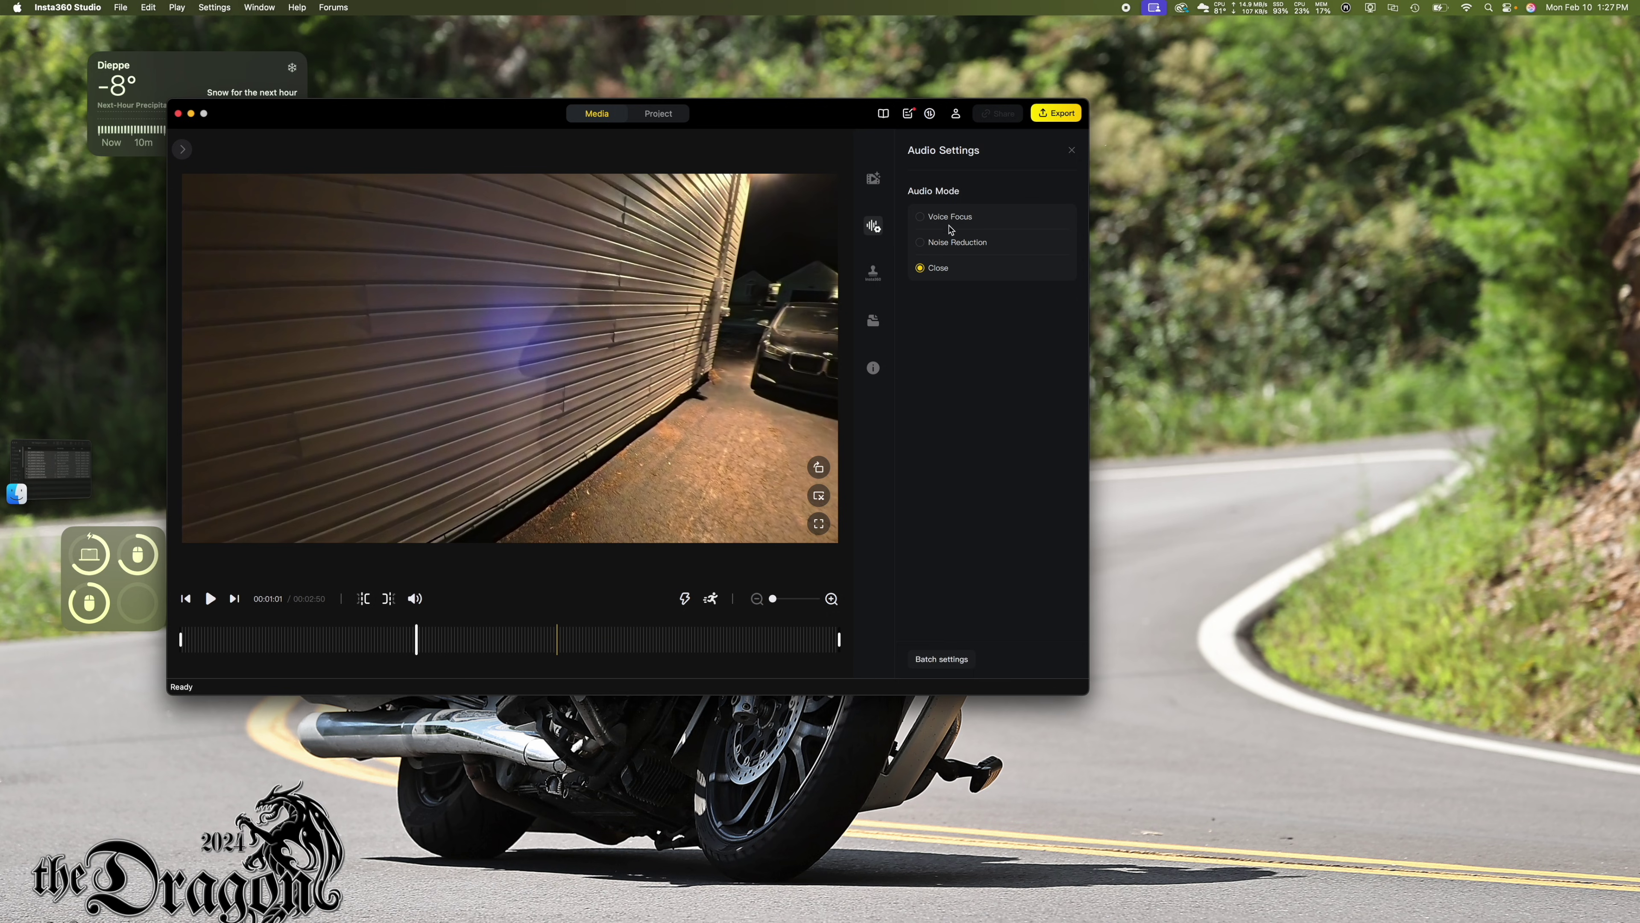
click(874, 272)
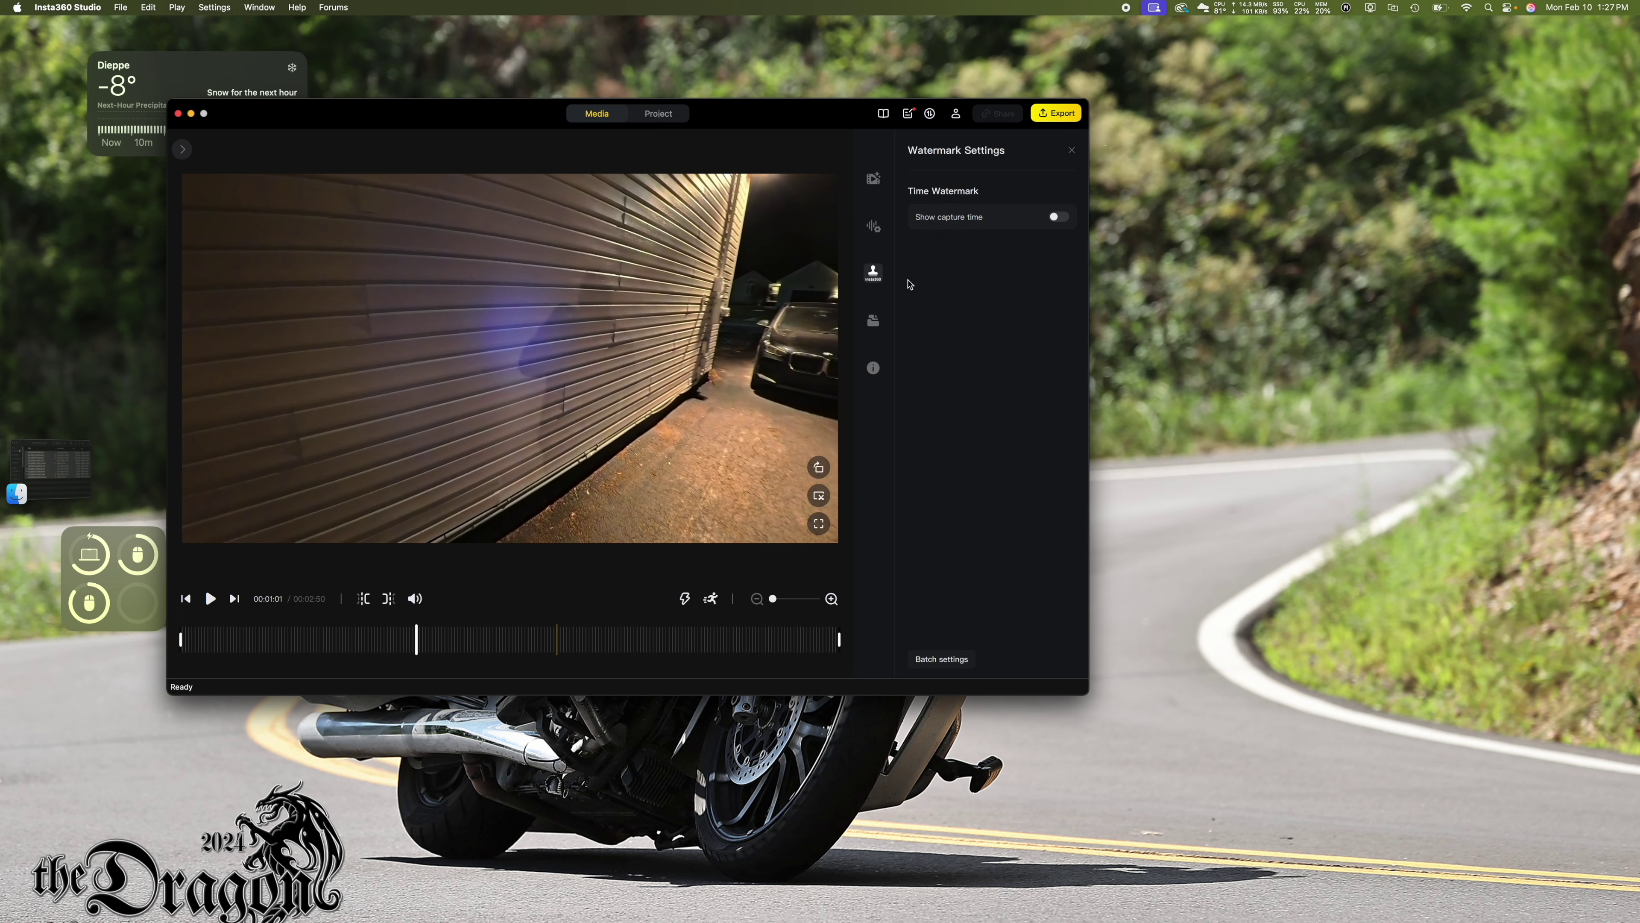
click(875, 320)
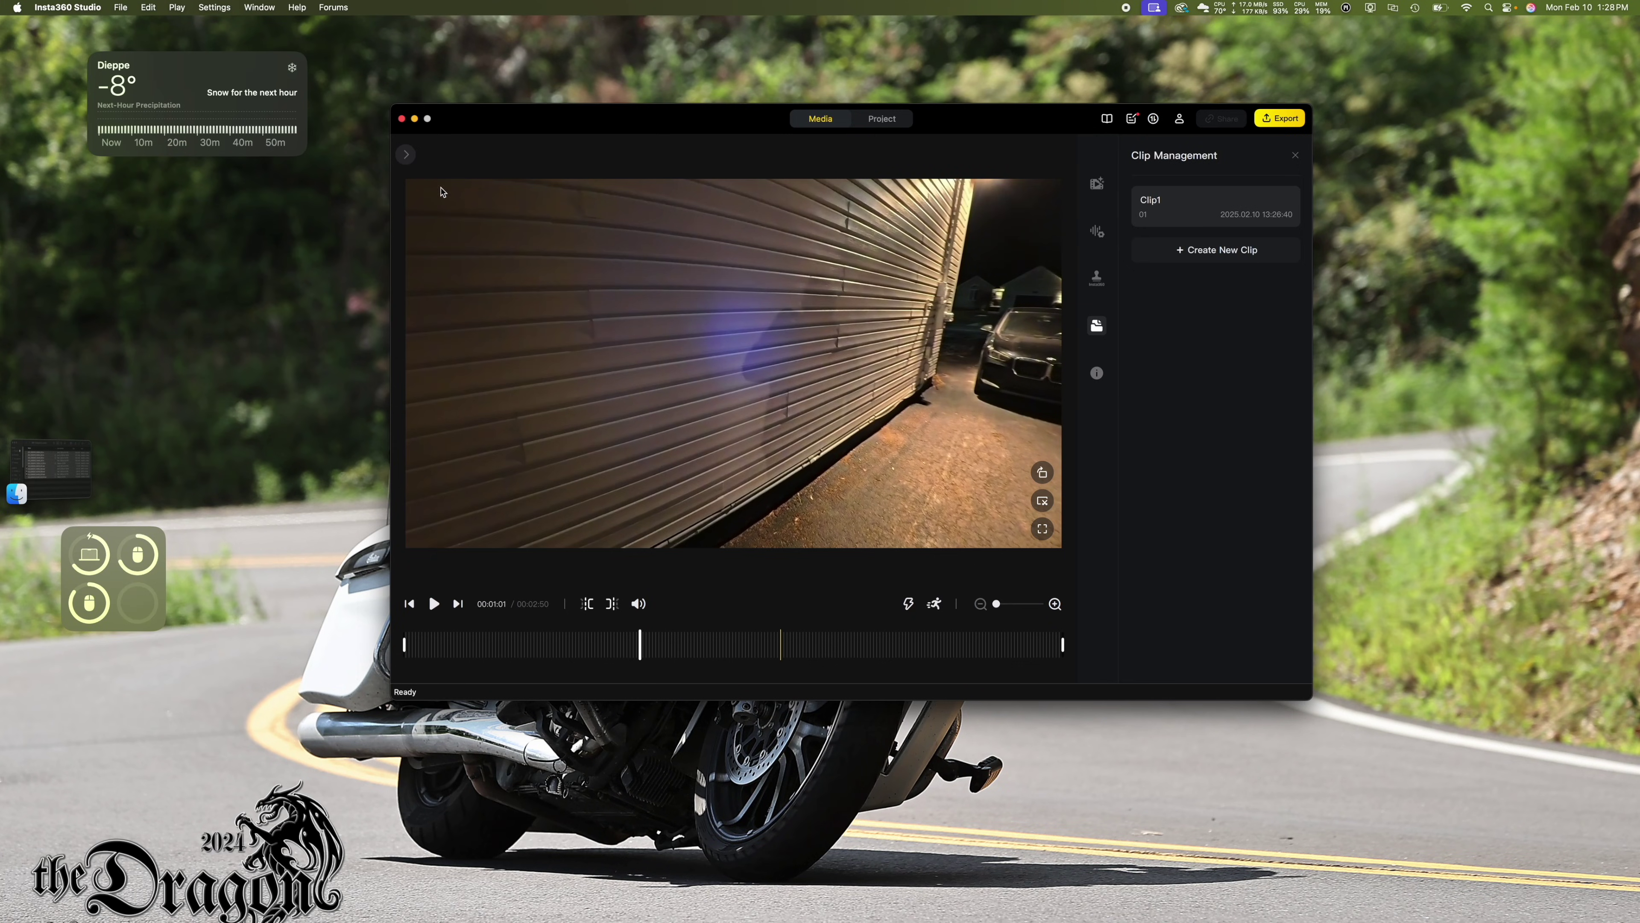
click(405, 153)
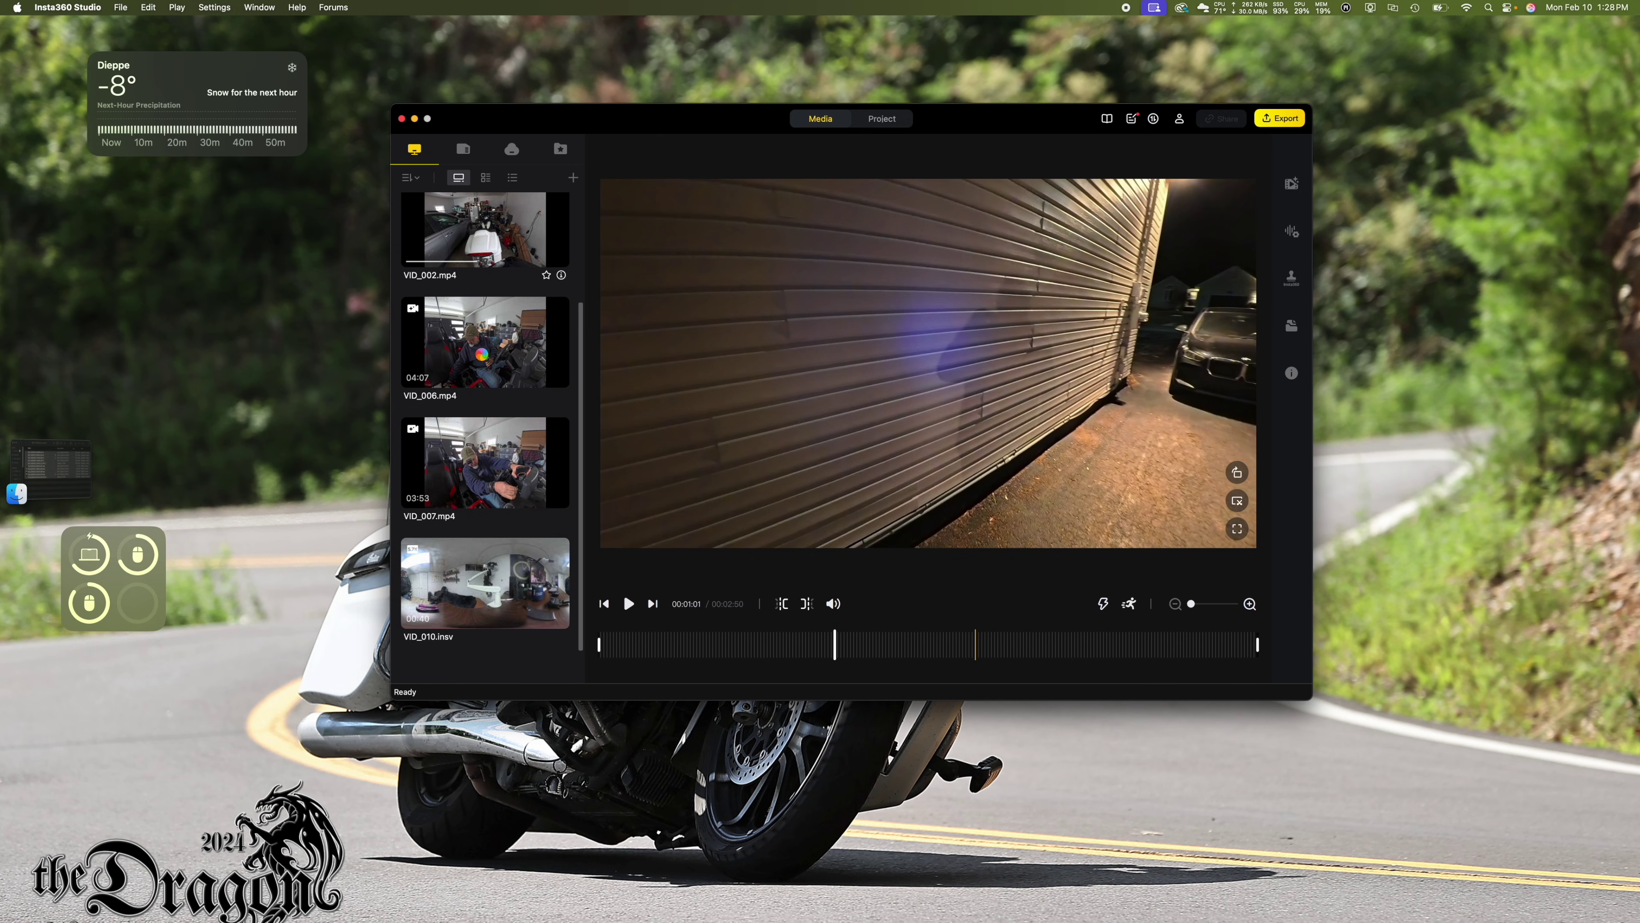
Select VID_001.mp4 and VID_006.mp4 together and open their batch export settings.
scroll(489, 336, up, 1)
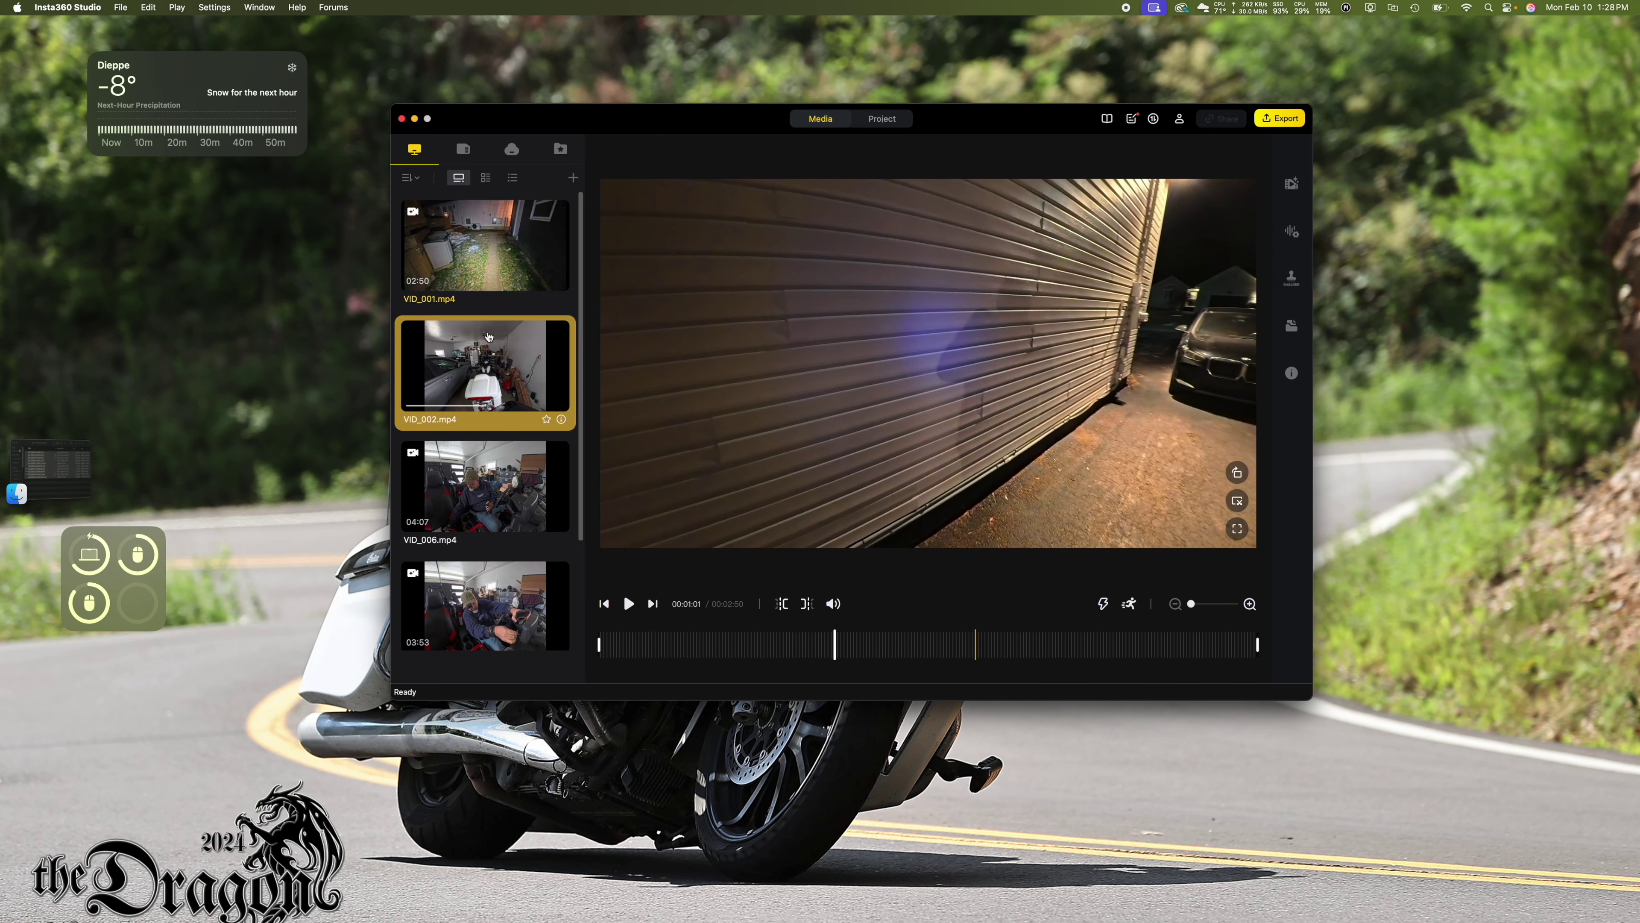
scroll(488, 329, down, 3)
scroll(486, 318, up, 3)
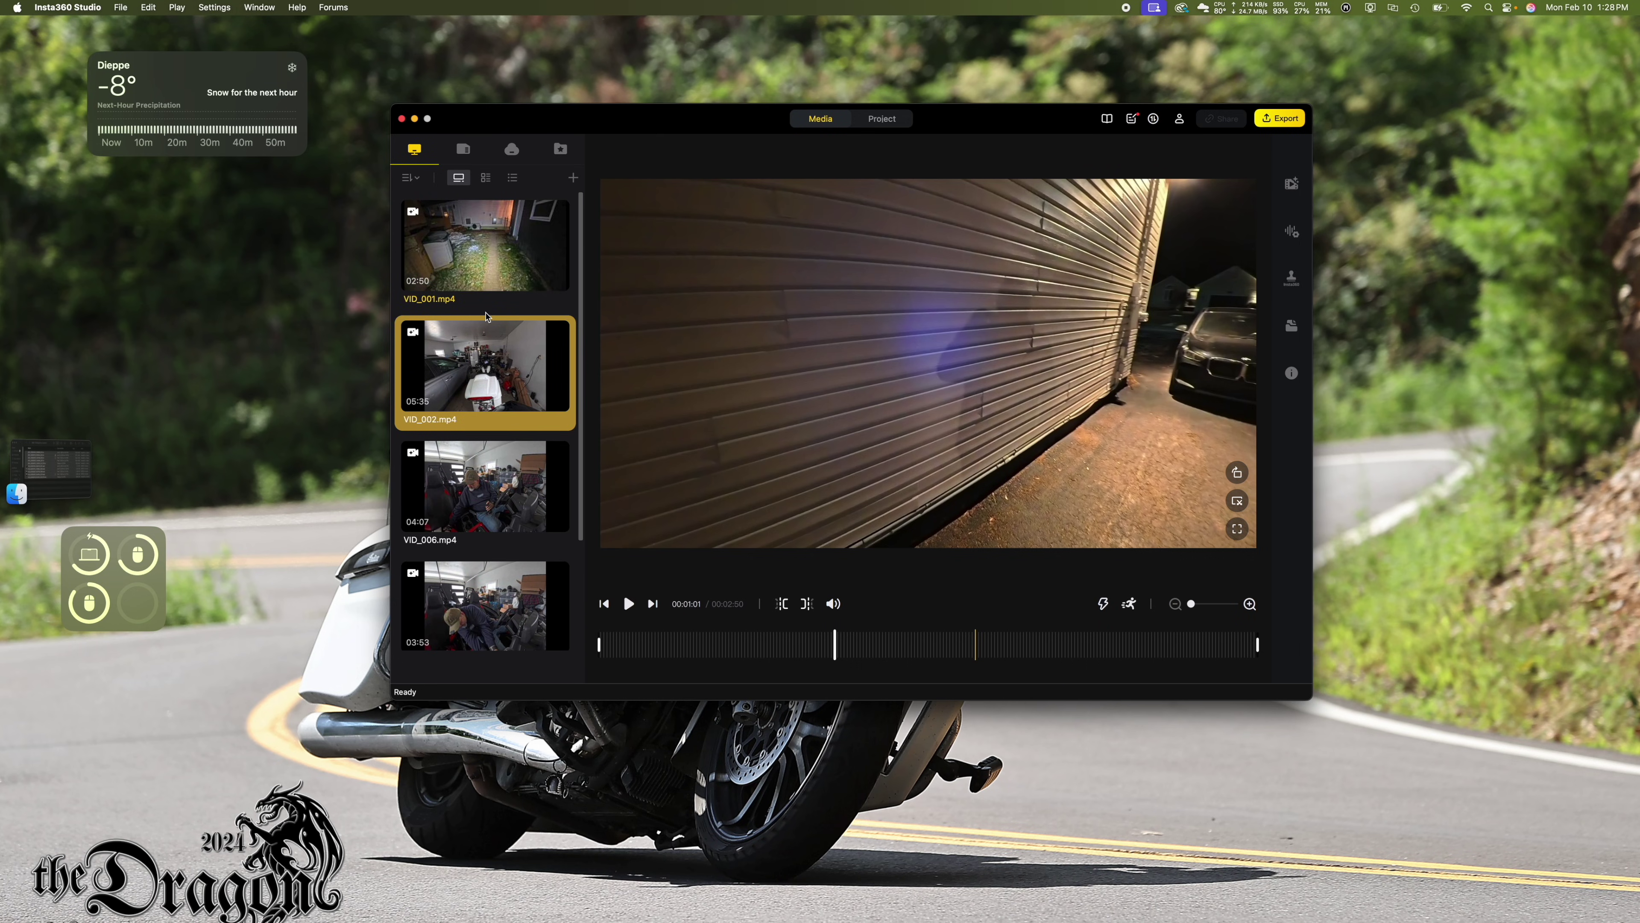
click(486, 304)
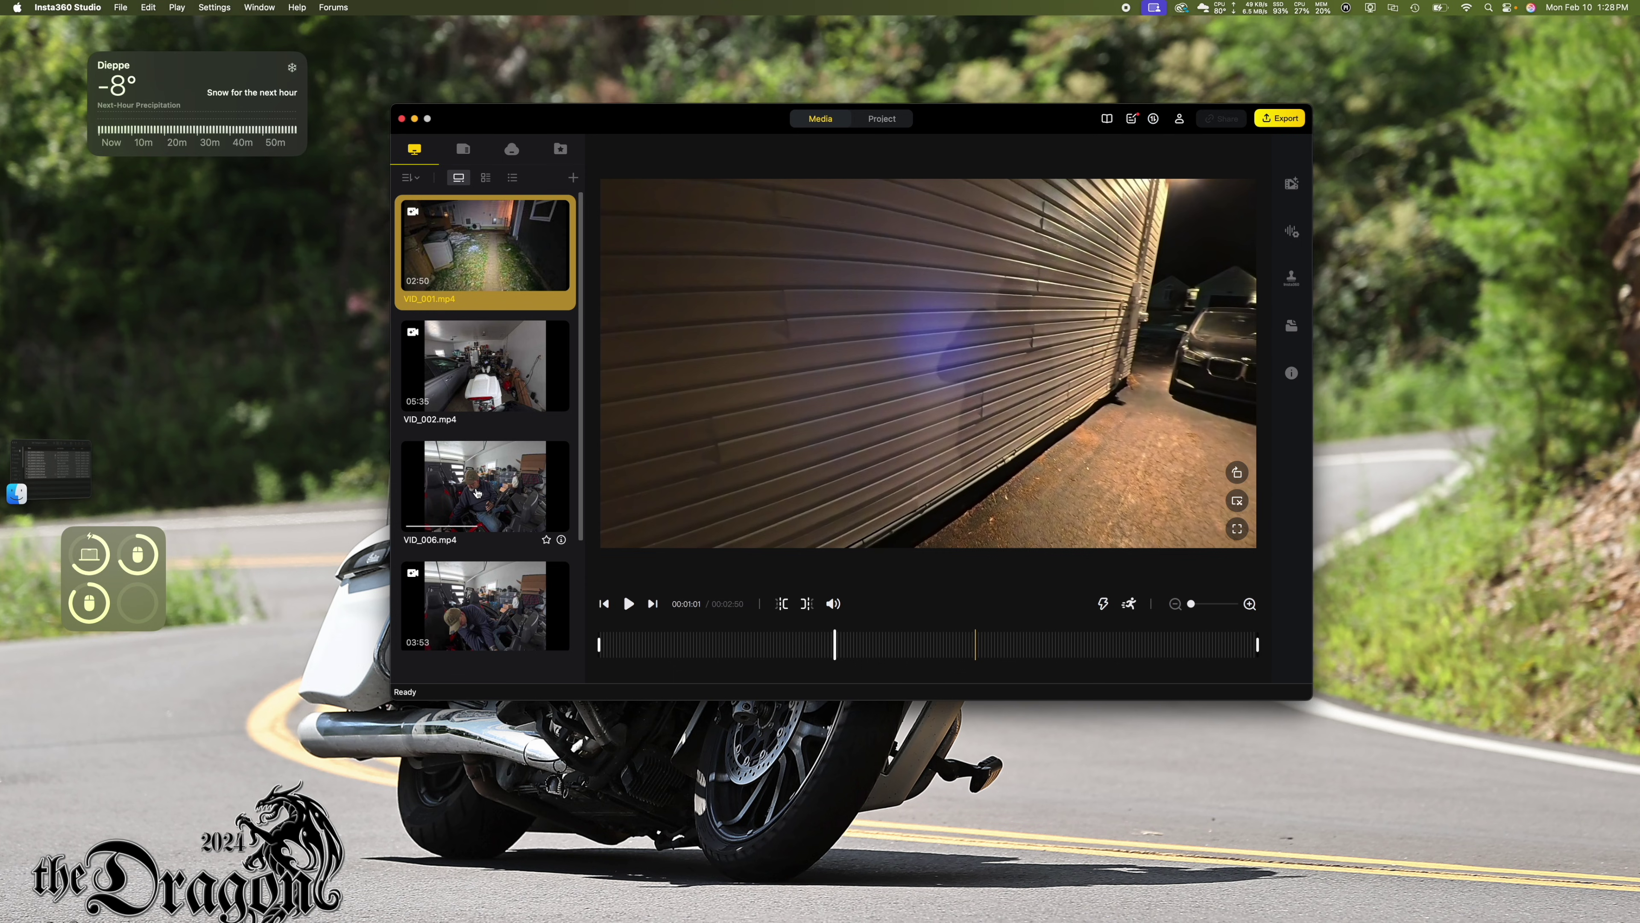
super+click(477, 492)
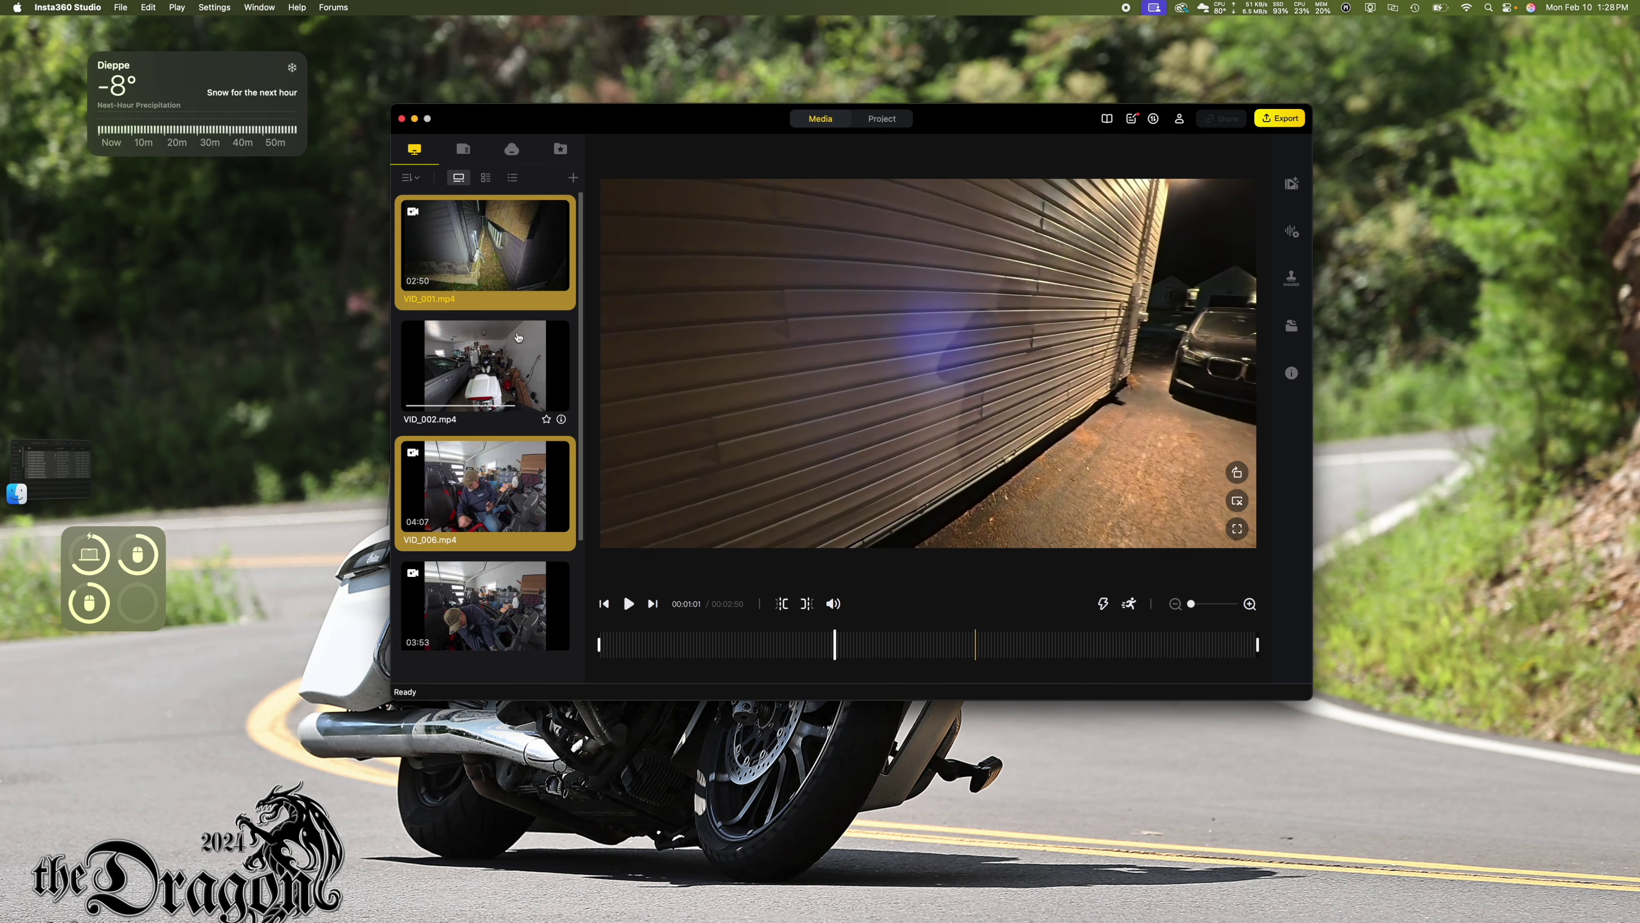
right_click(500, 476)
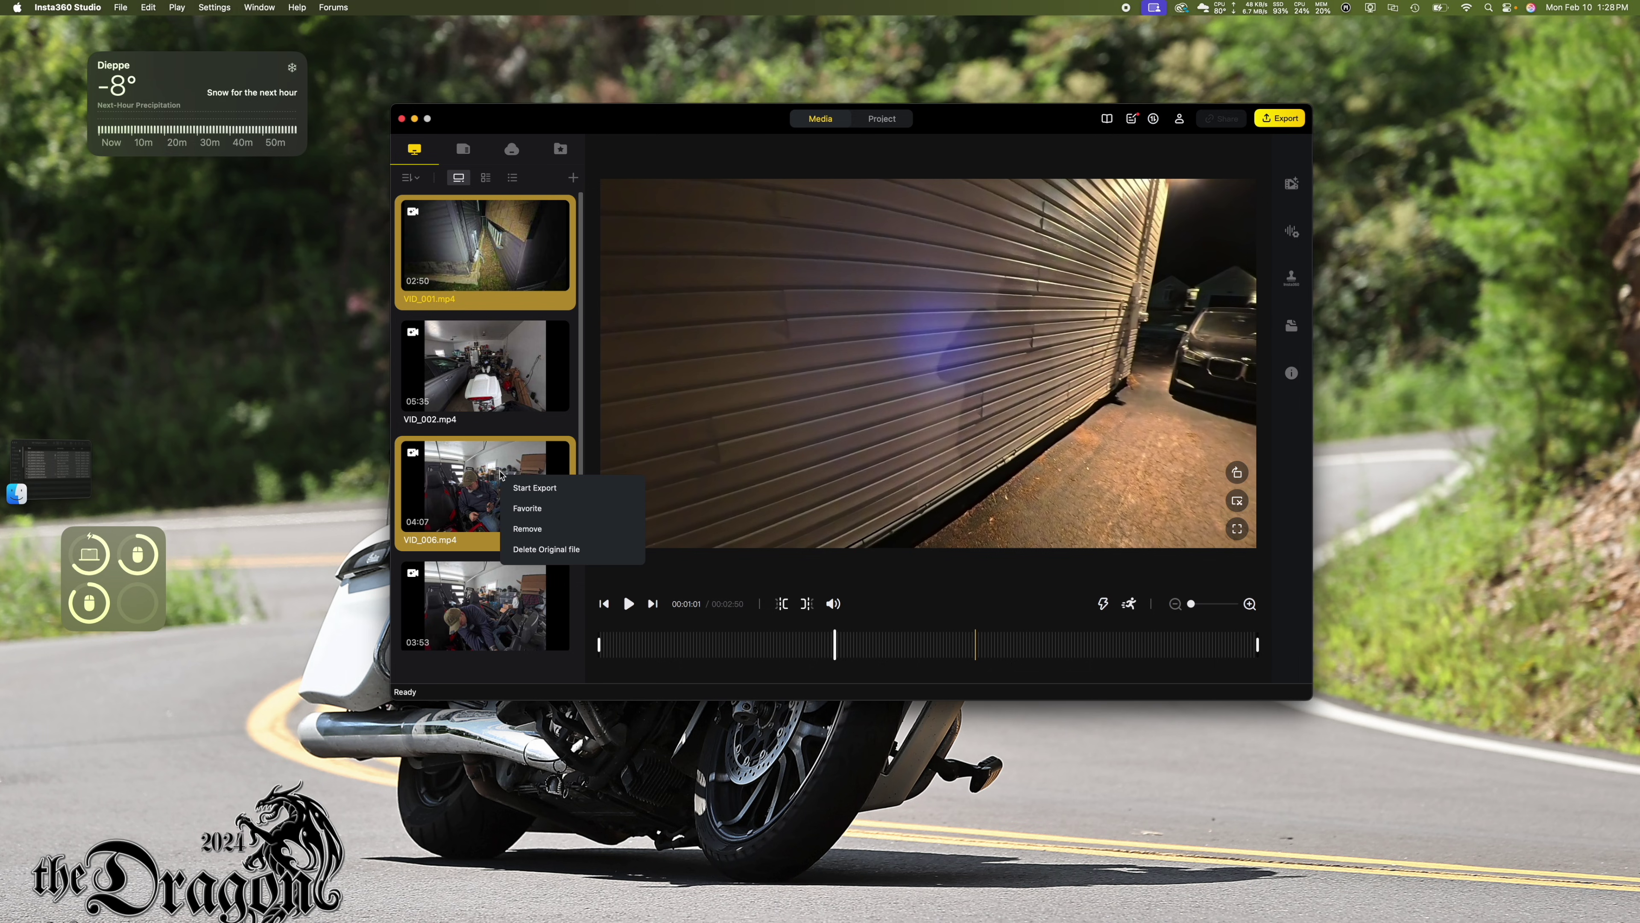
click(541, 489)
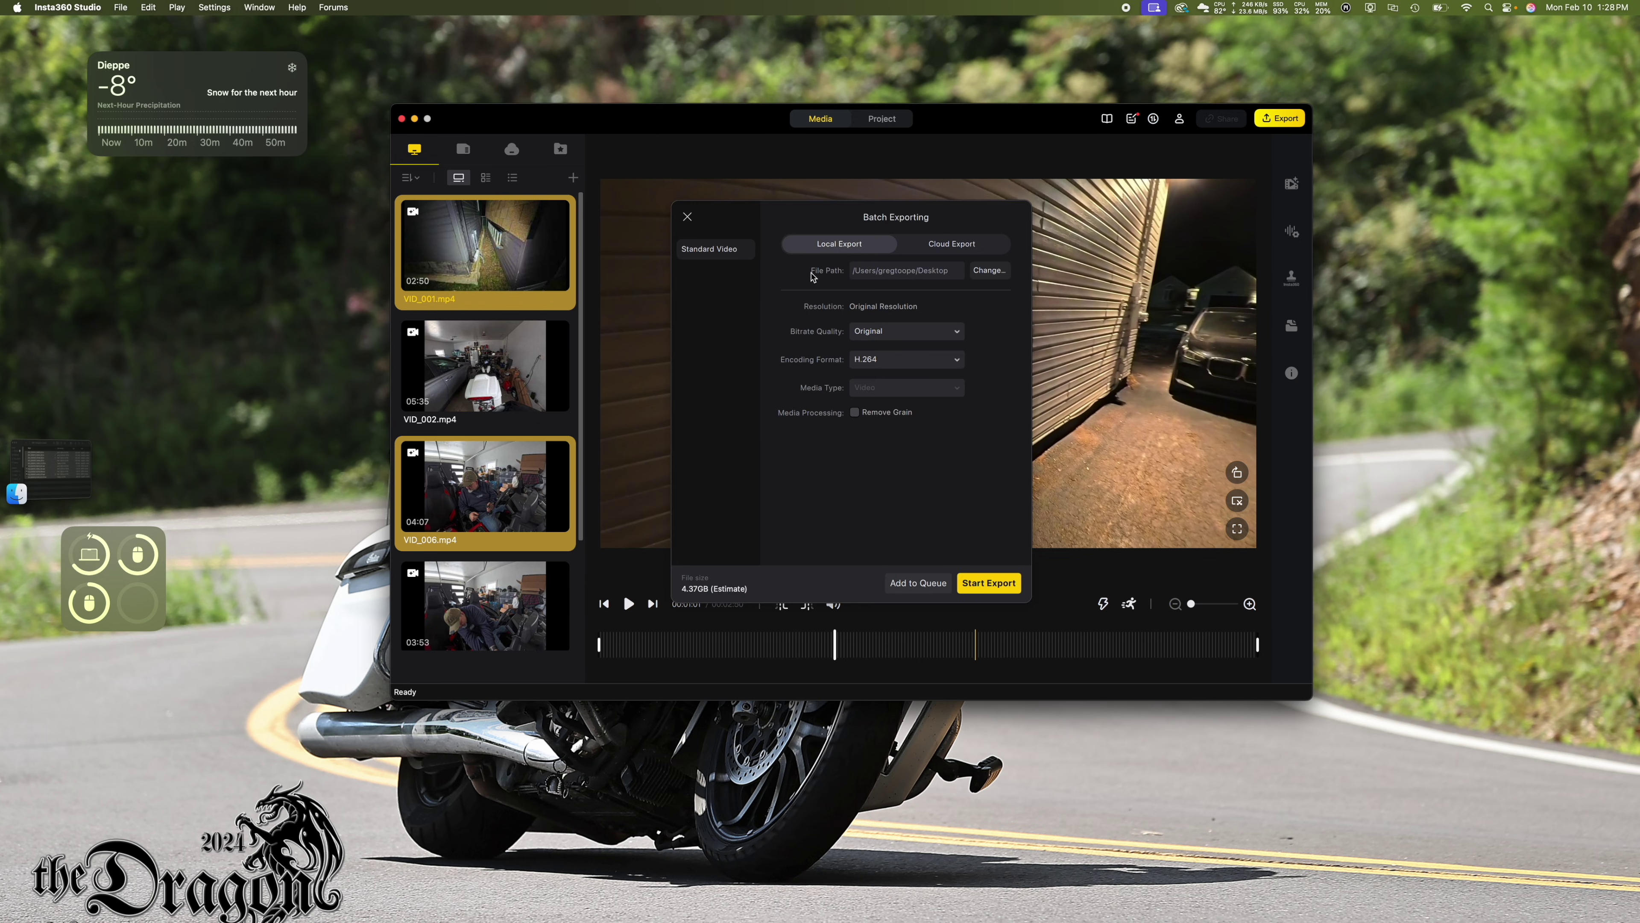
Set the batch export's destination to the 360 folder on the Desktop.
click(979, 271)
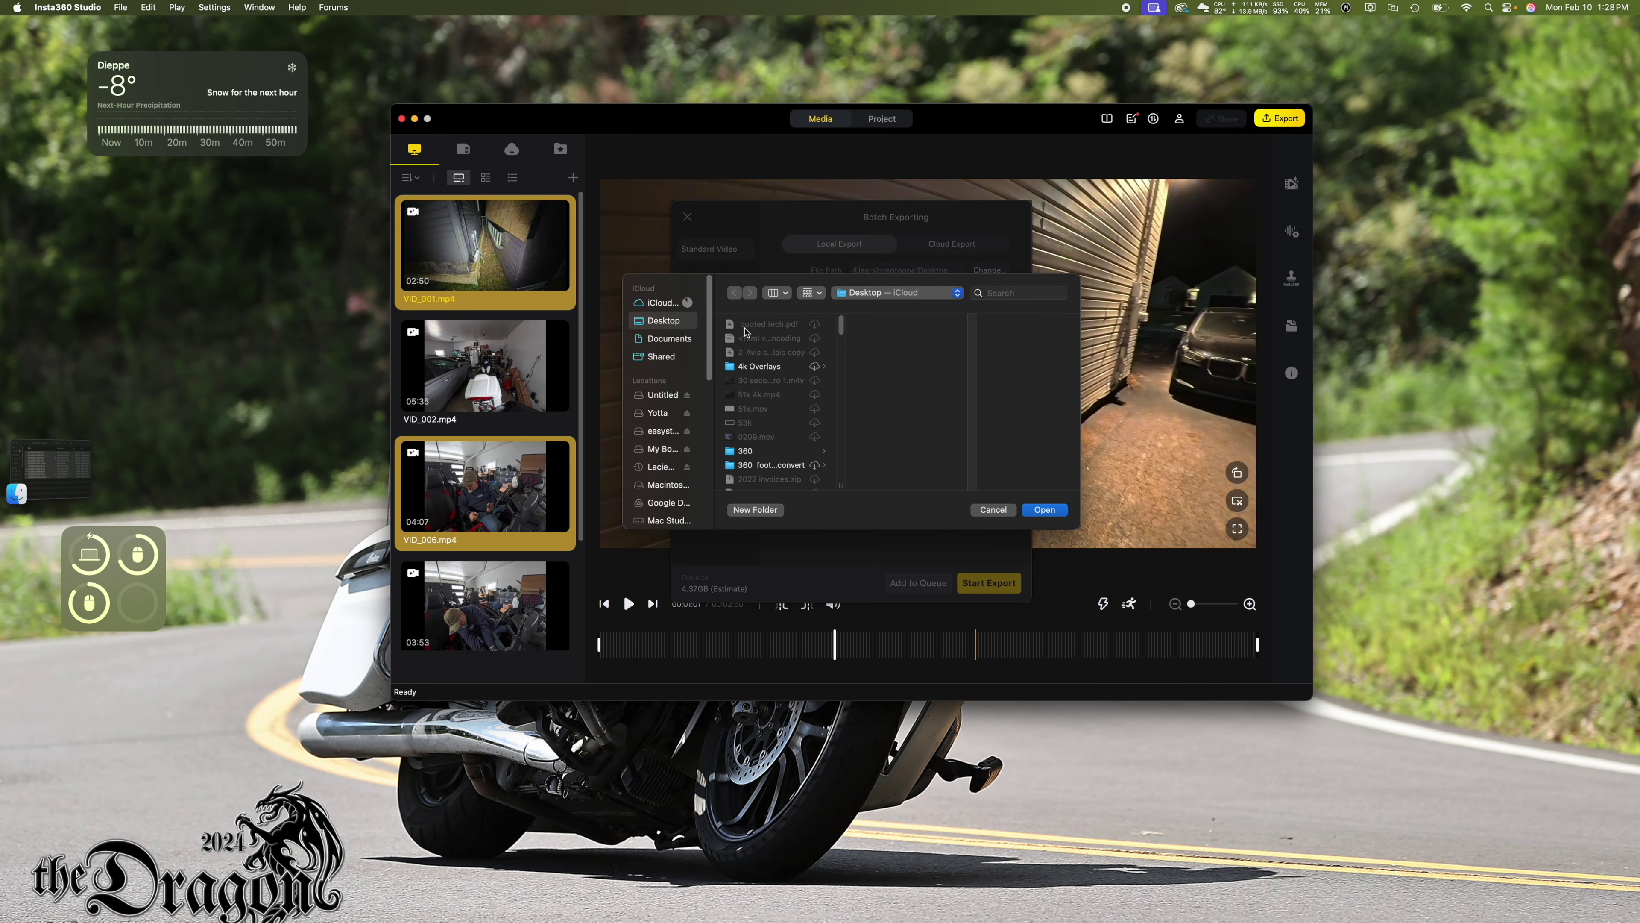
click(748, 456)
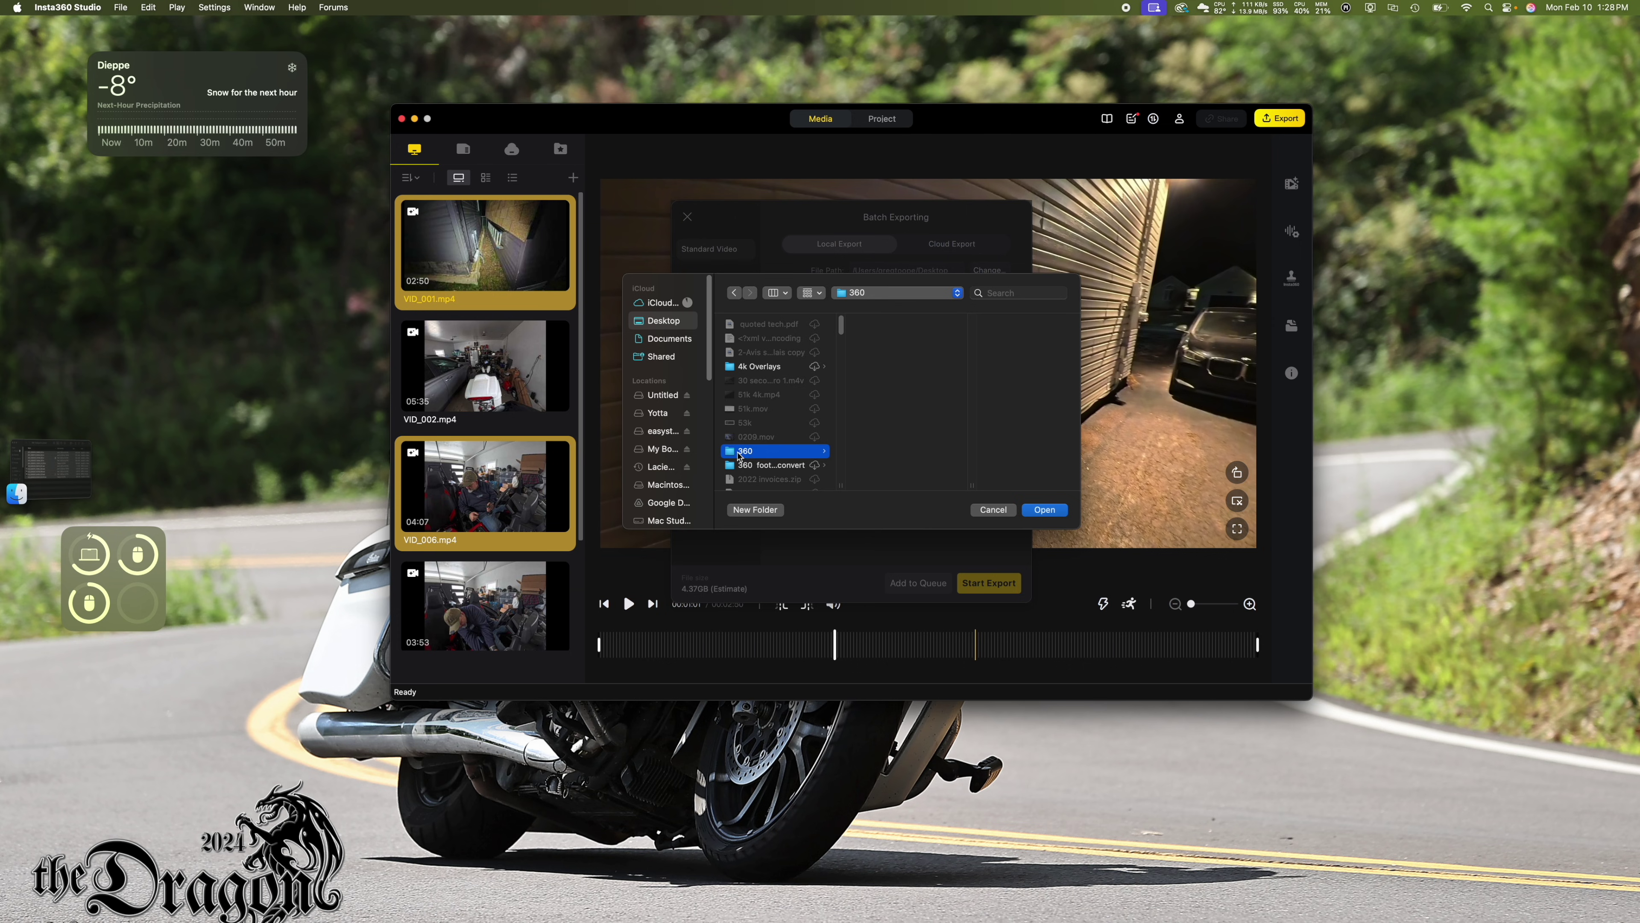
click(795, 465)
click(775, 455)
click(800, 469)
click(794, 453)
click(1043, 510)
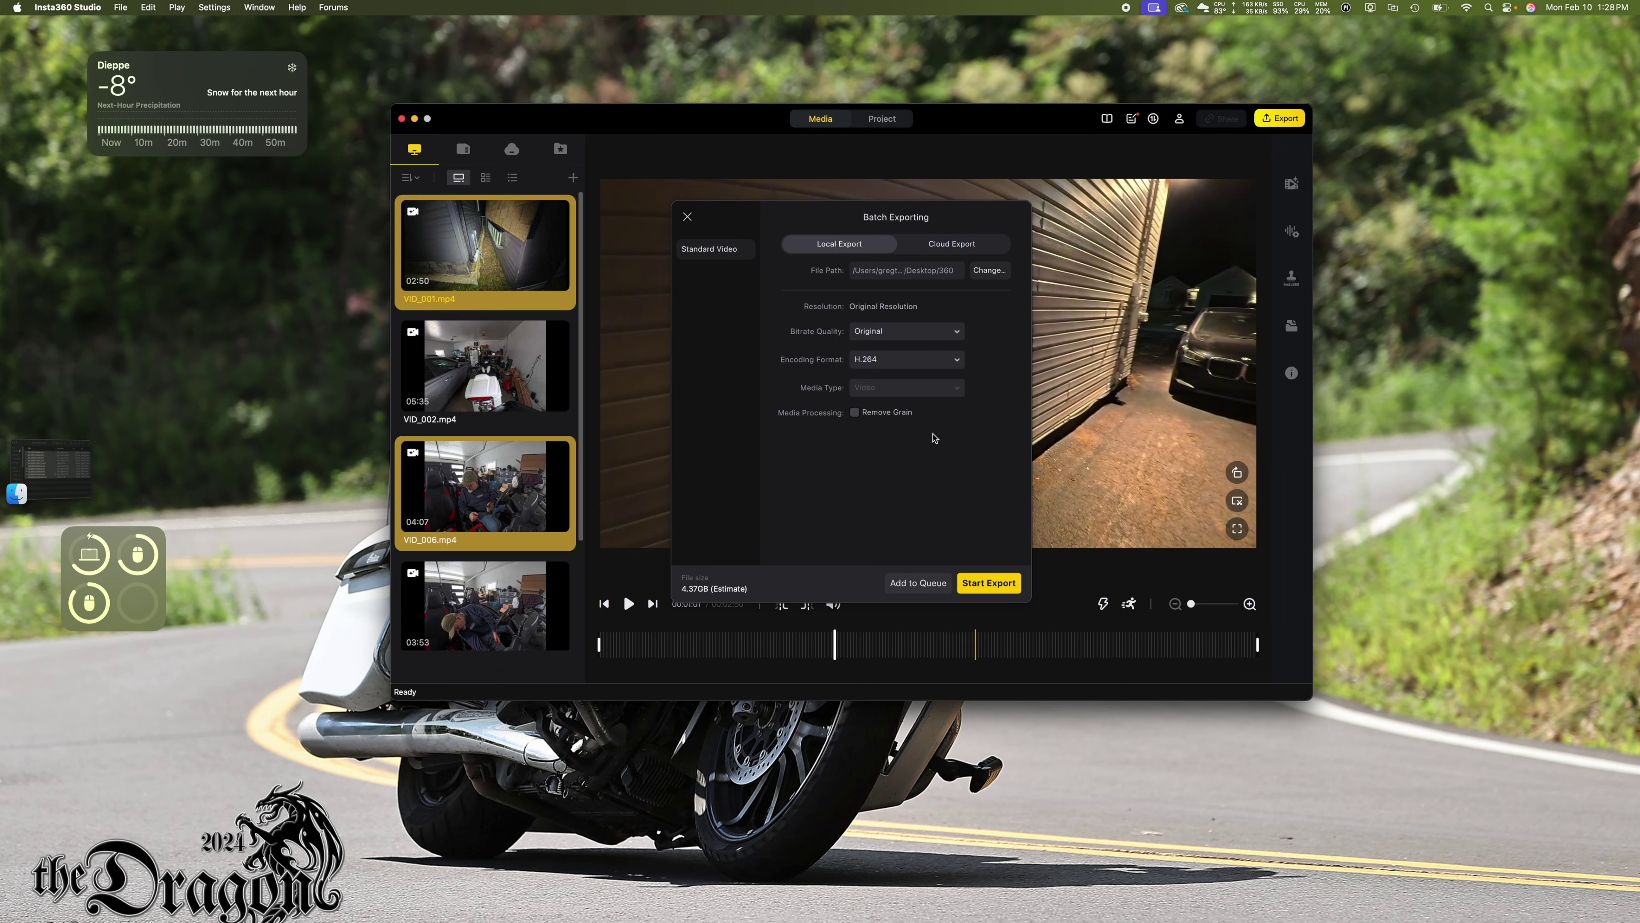
Set the batch export to a custom bitrate of 200 Mbps with H.265 encoding.
click(884, 333)
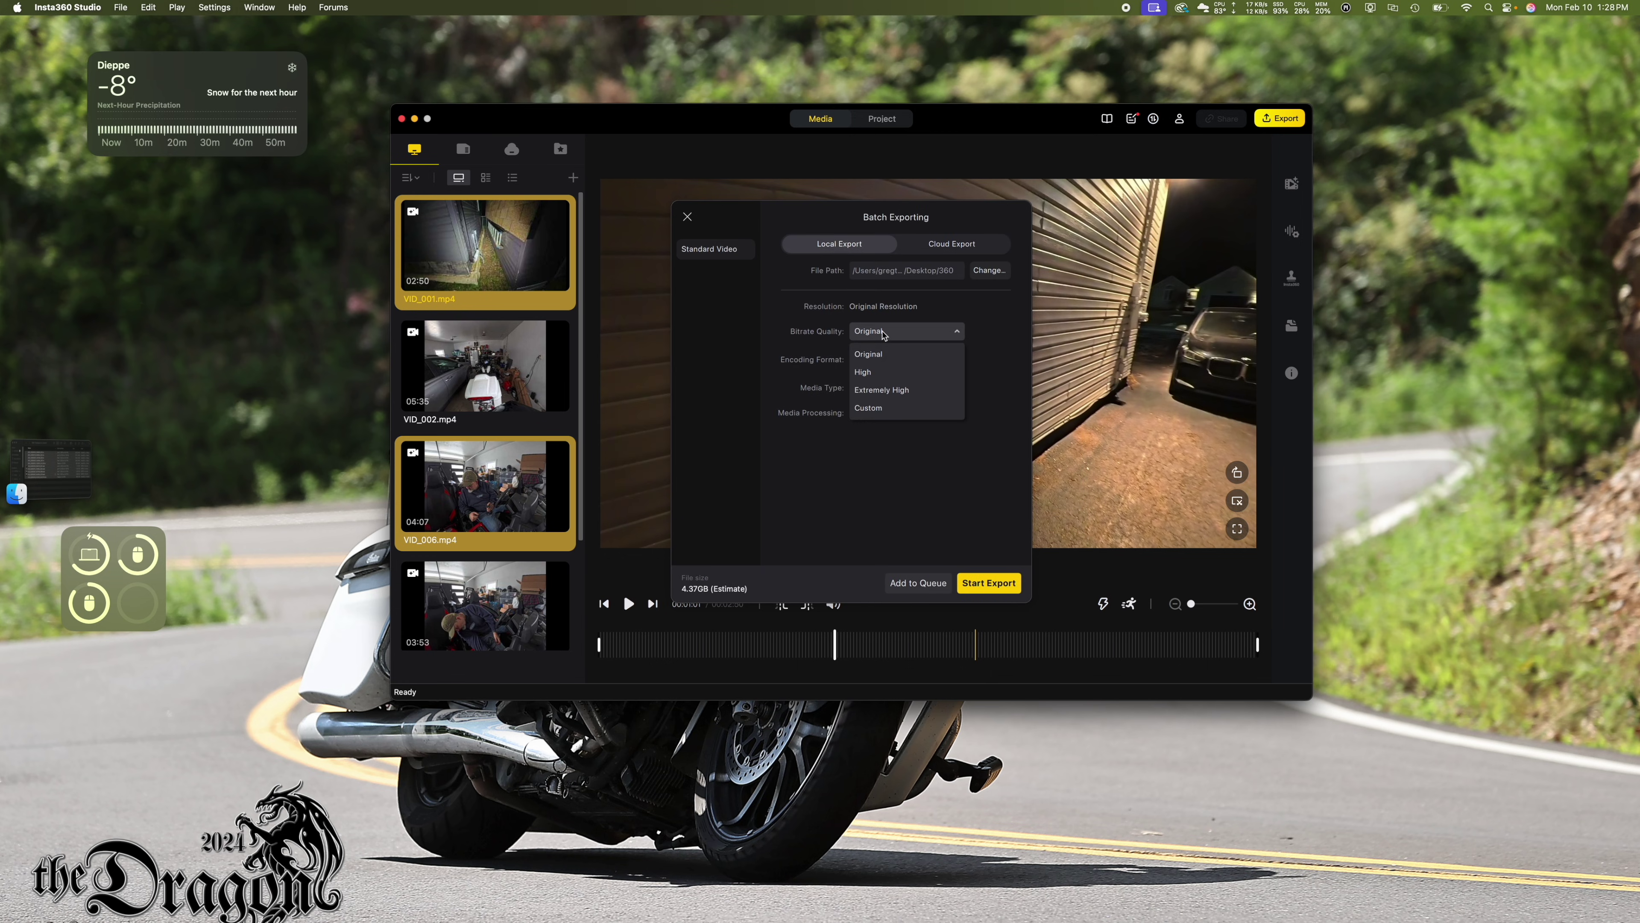
click(888, 417)
drag(876, 359, 966, 371)
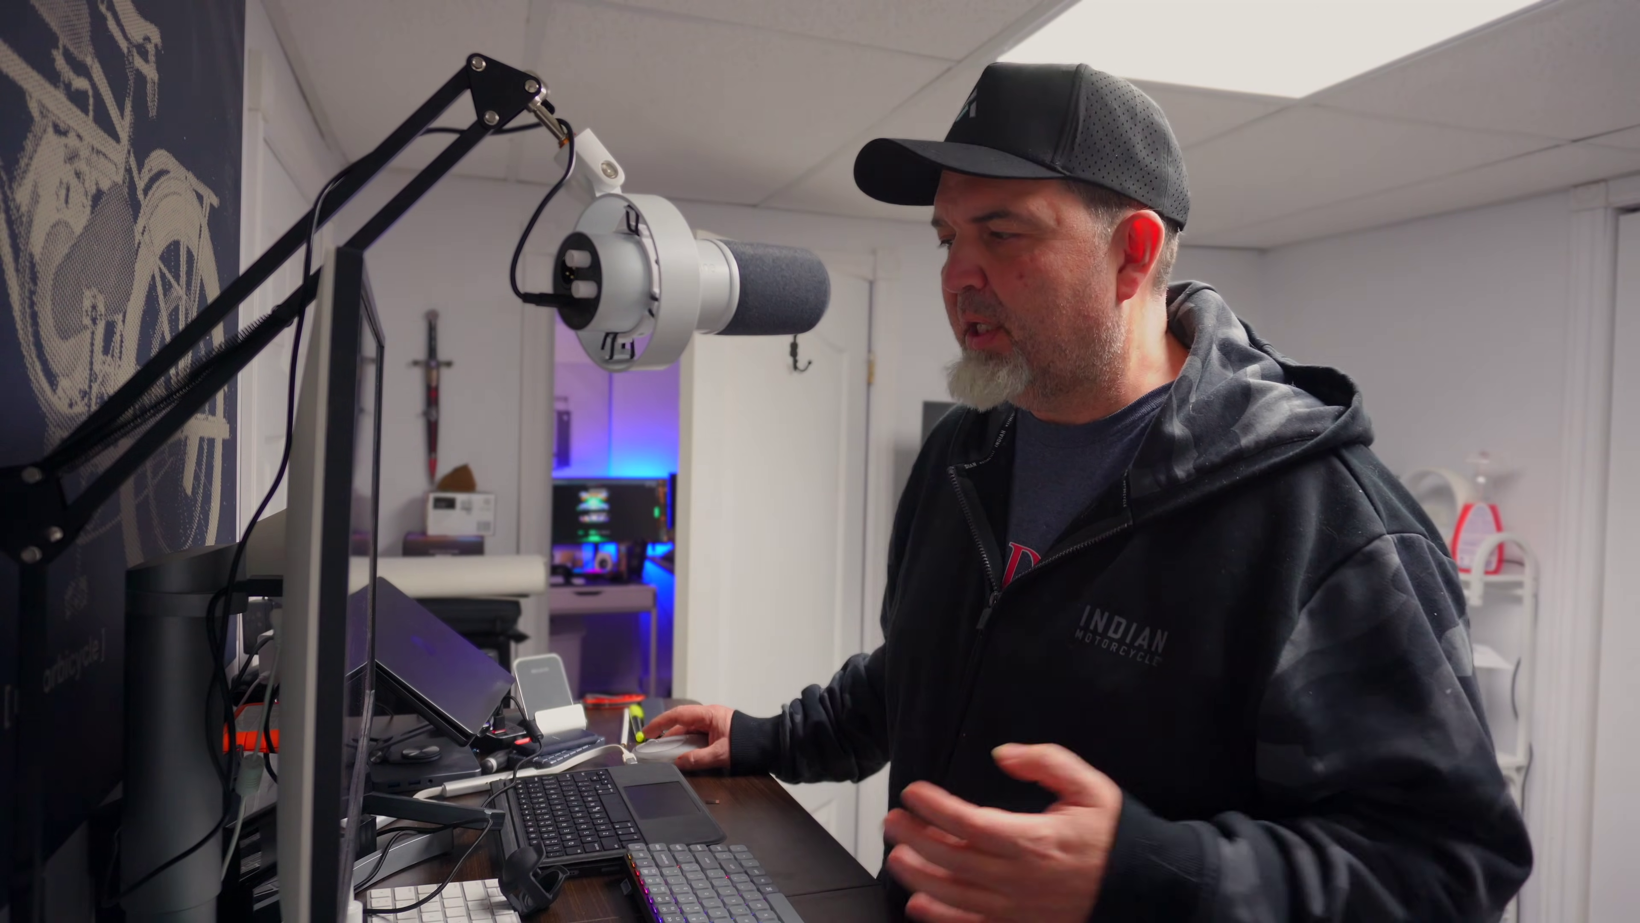
click(888, 388)
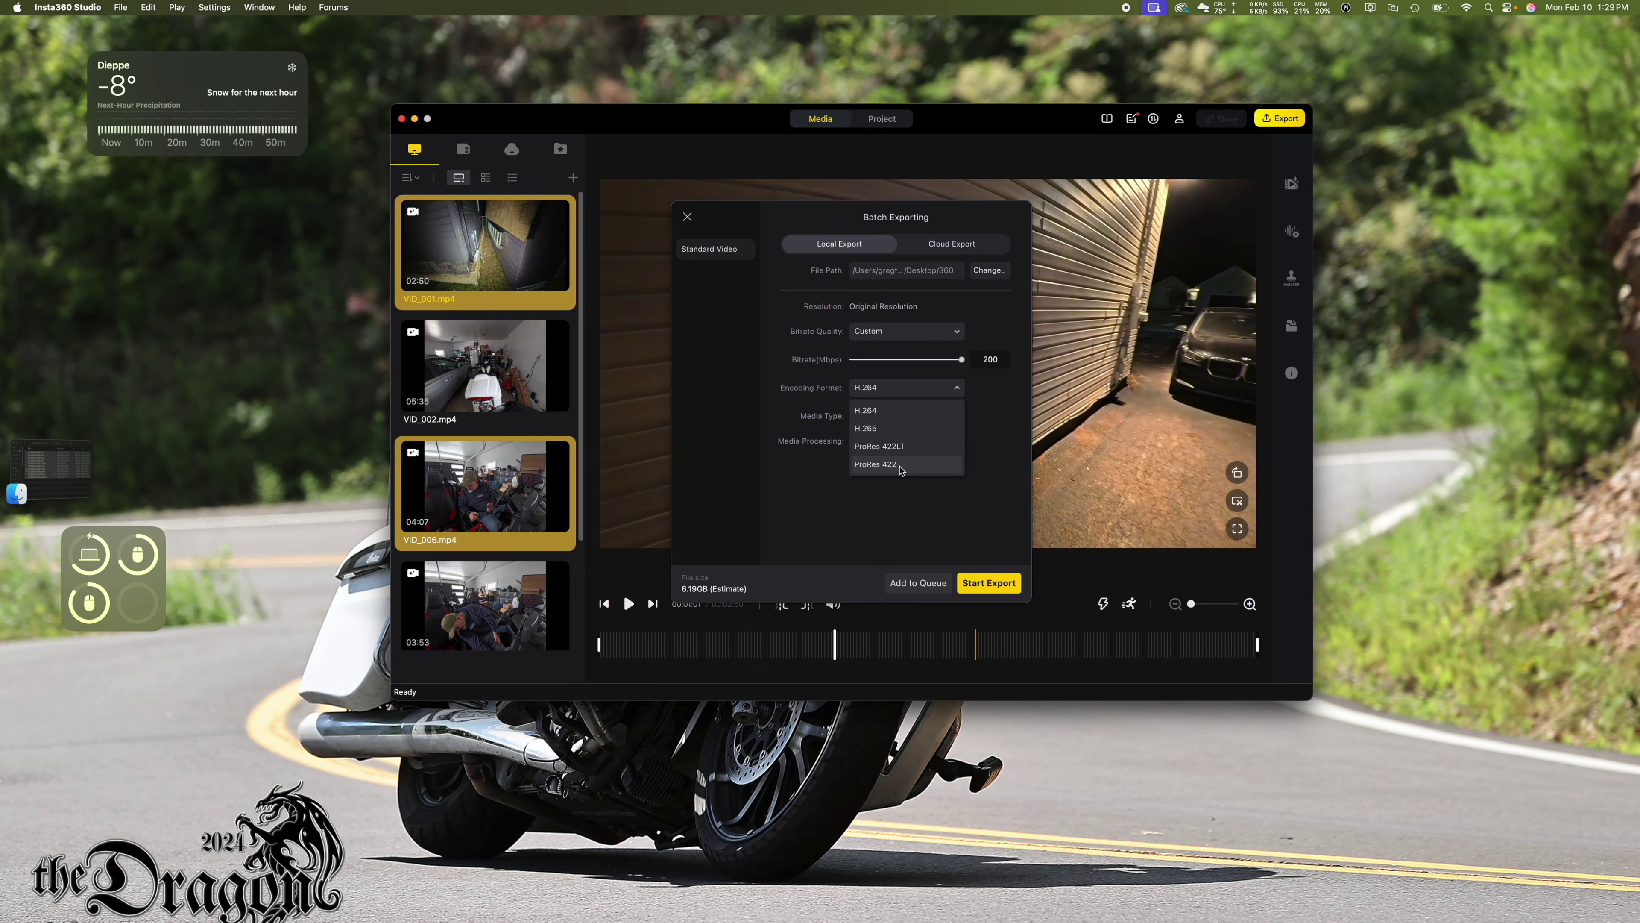
click(891, 428)
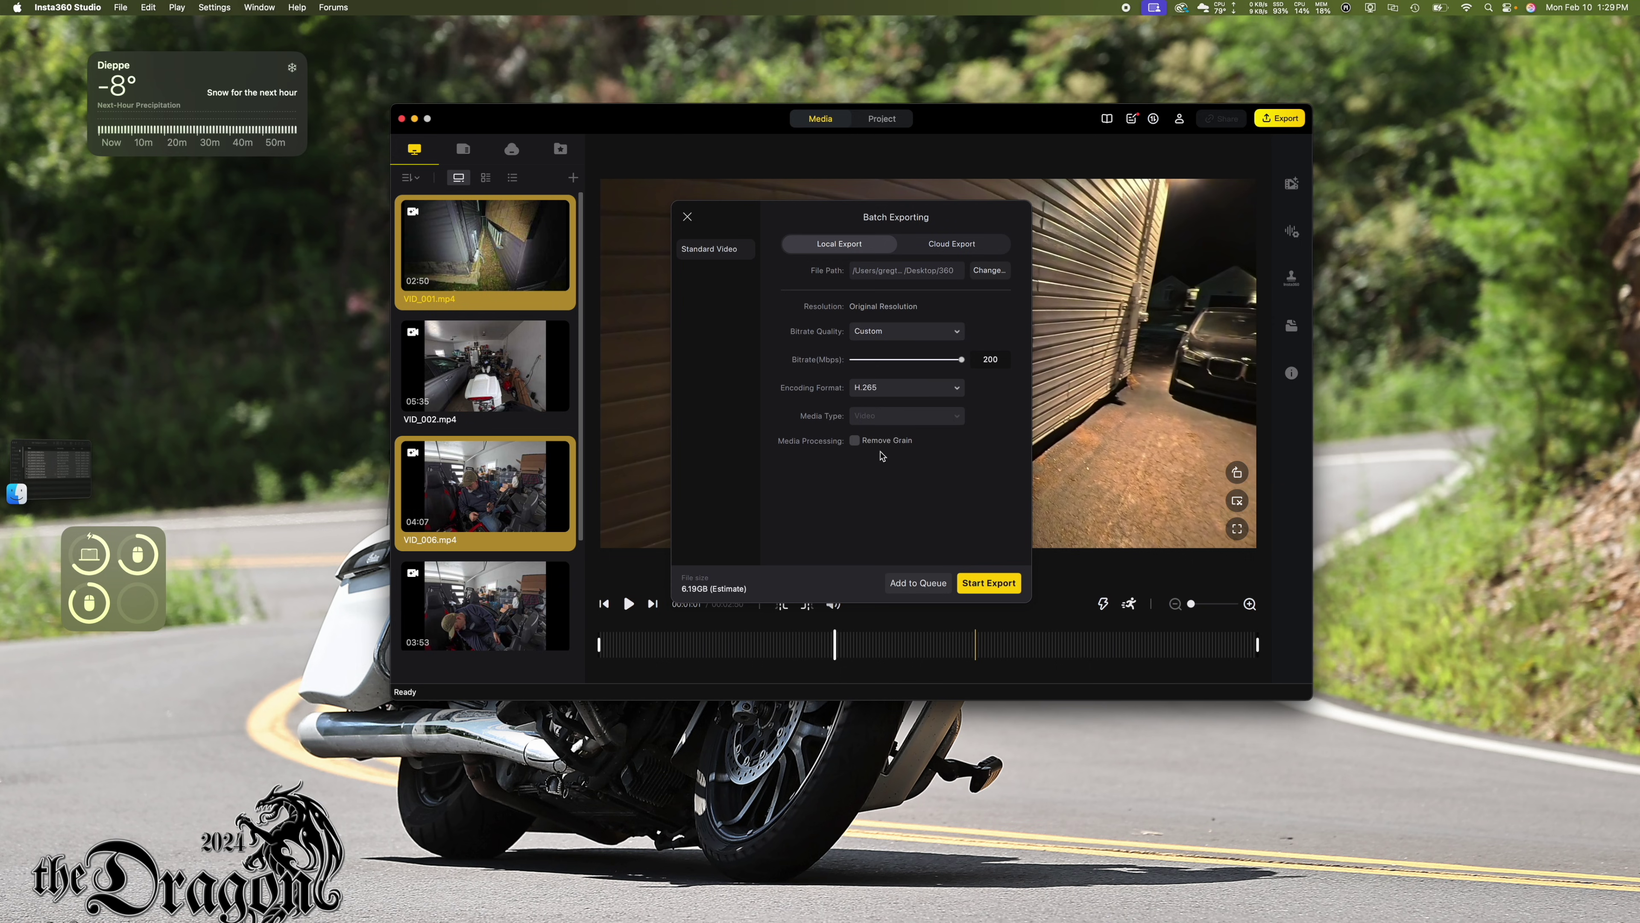
Add the batch to the export queue and check its entries in the Task Center.
click(918, 583)
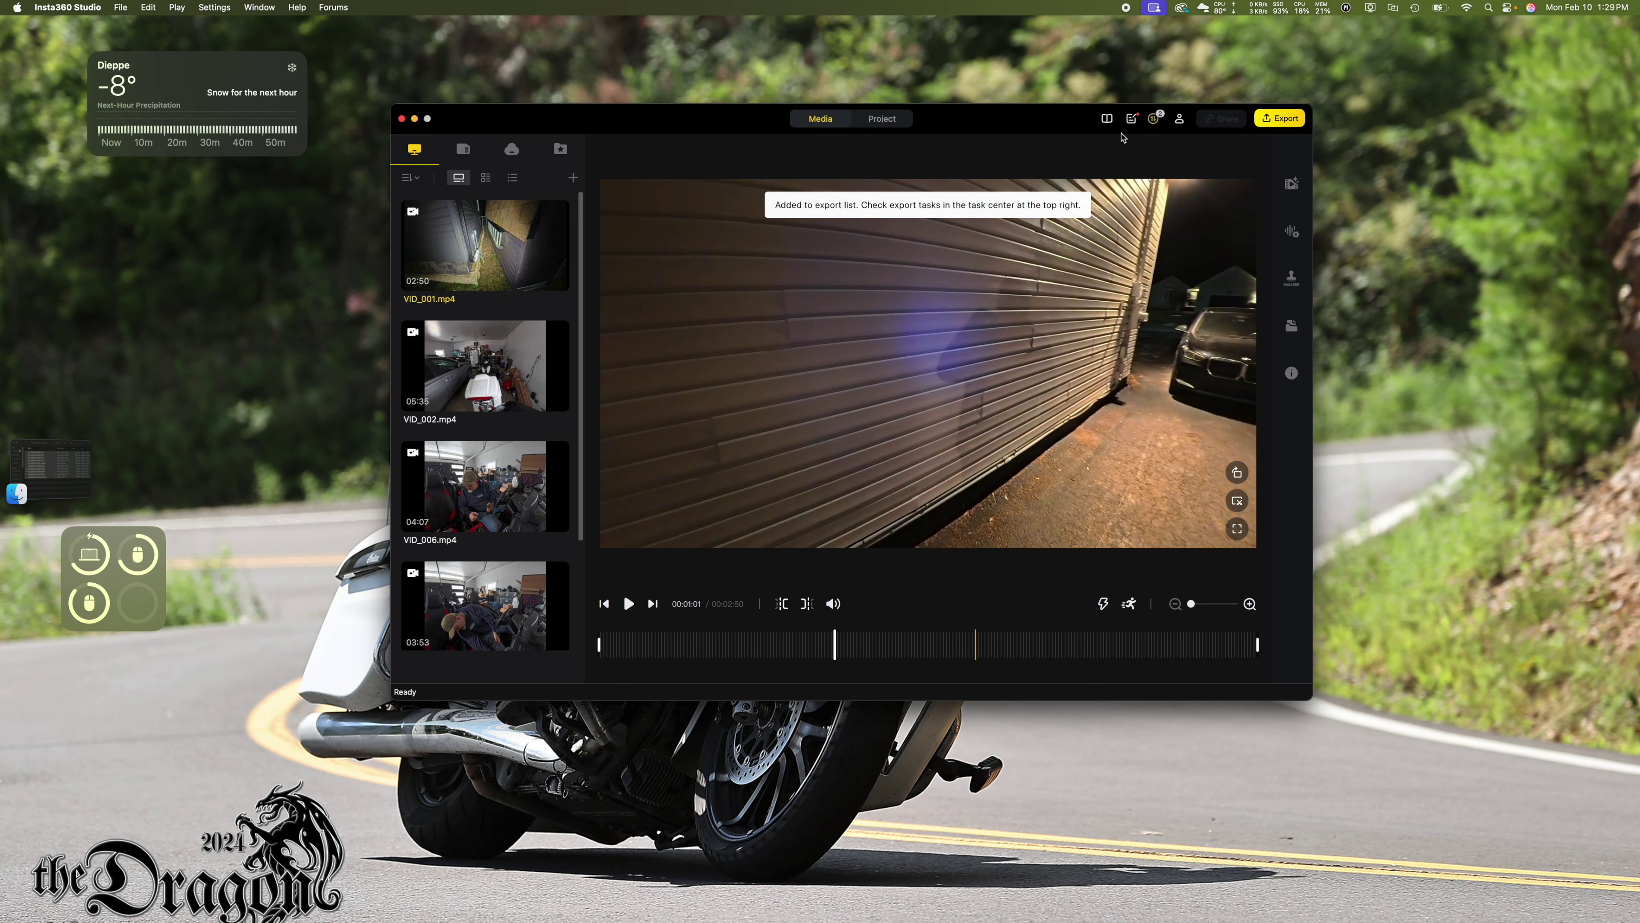
click(1152, 120)
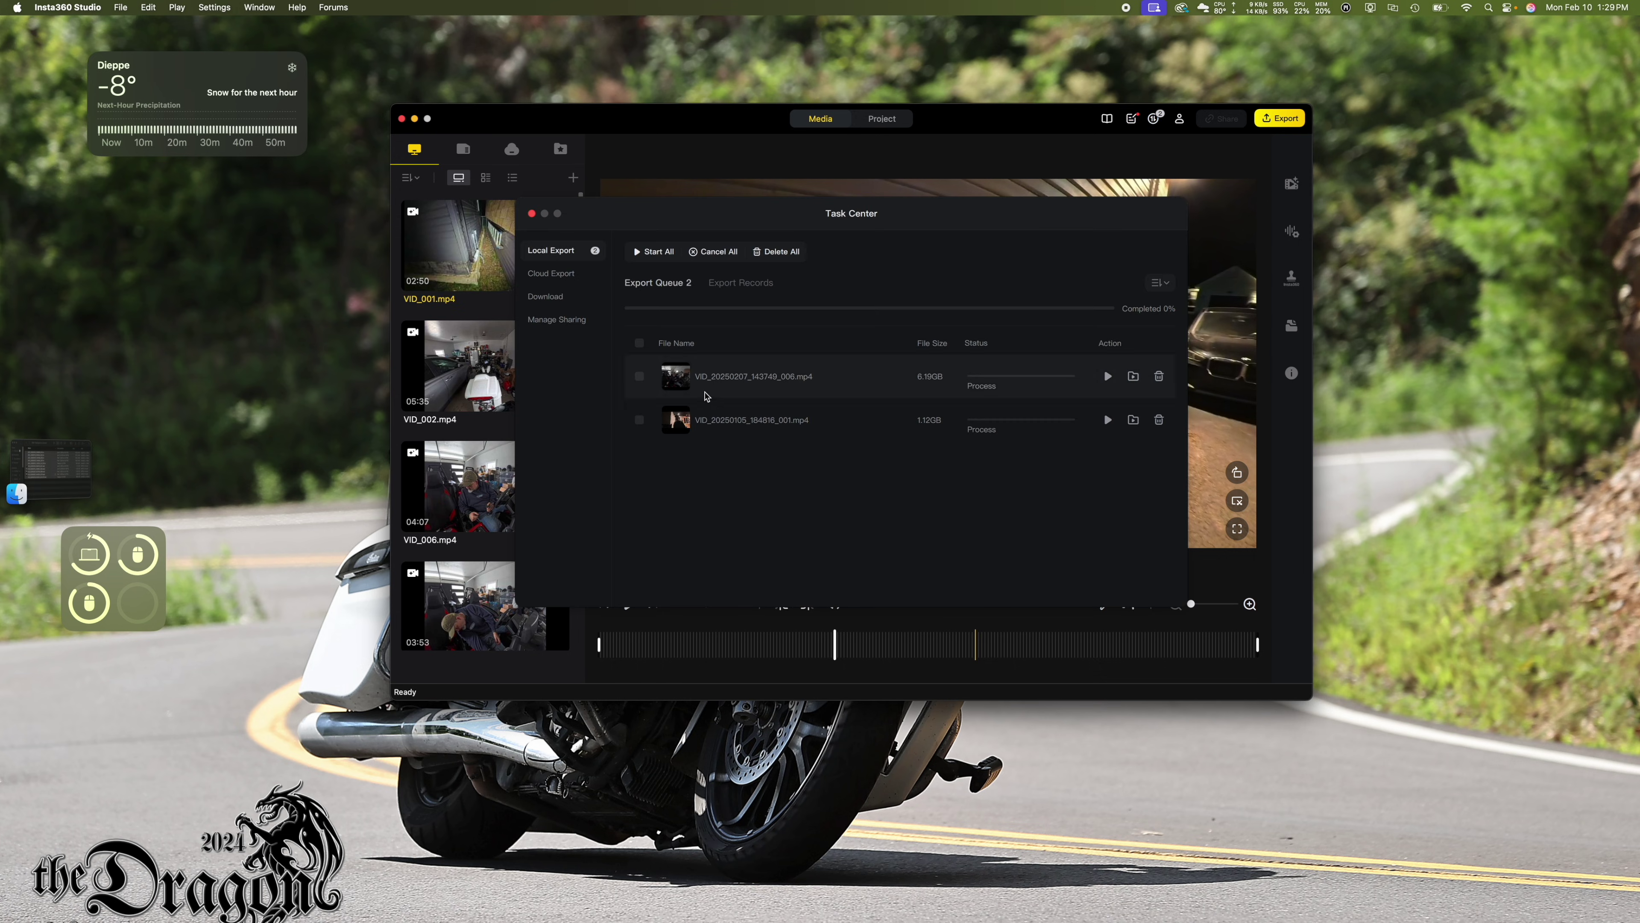
click(531, 213)
Open the 360 clip VID_010.insv and turn its view toward the man standing beside the desk.
scroll(505, 324, down, 3)
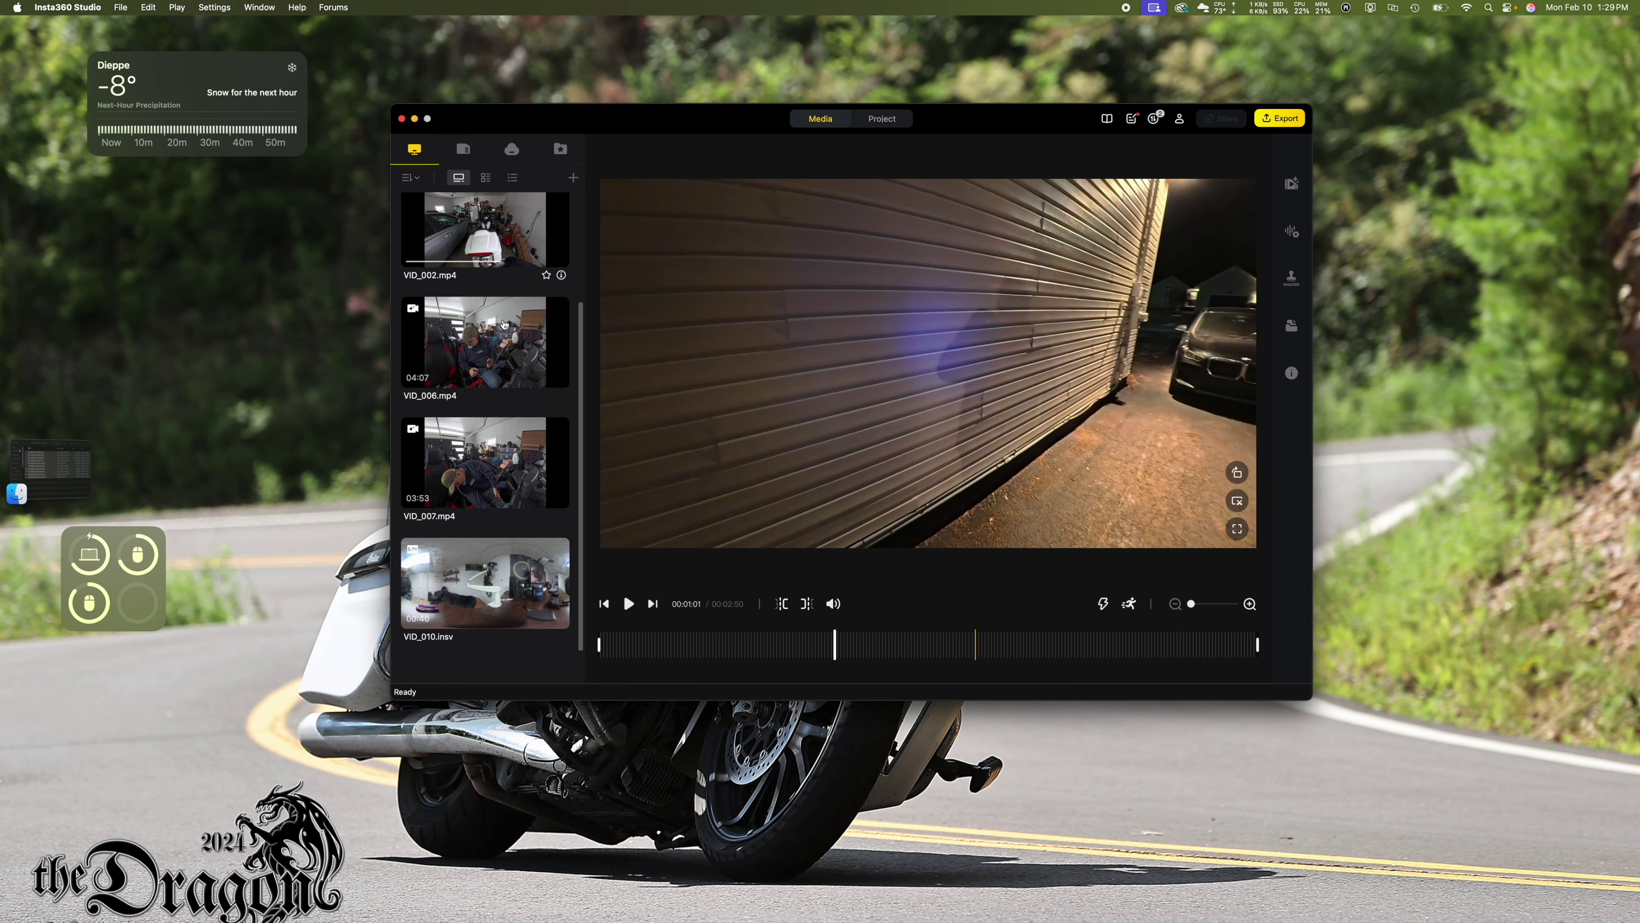
click(481, 588)
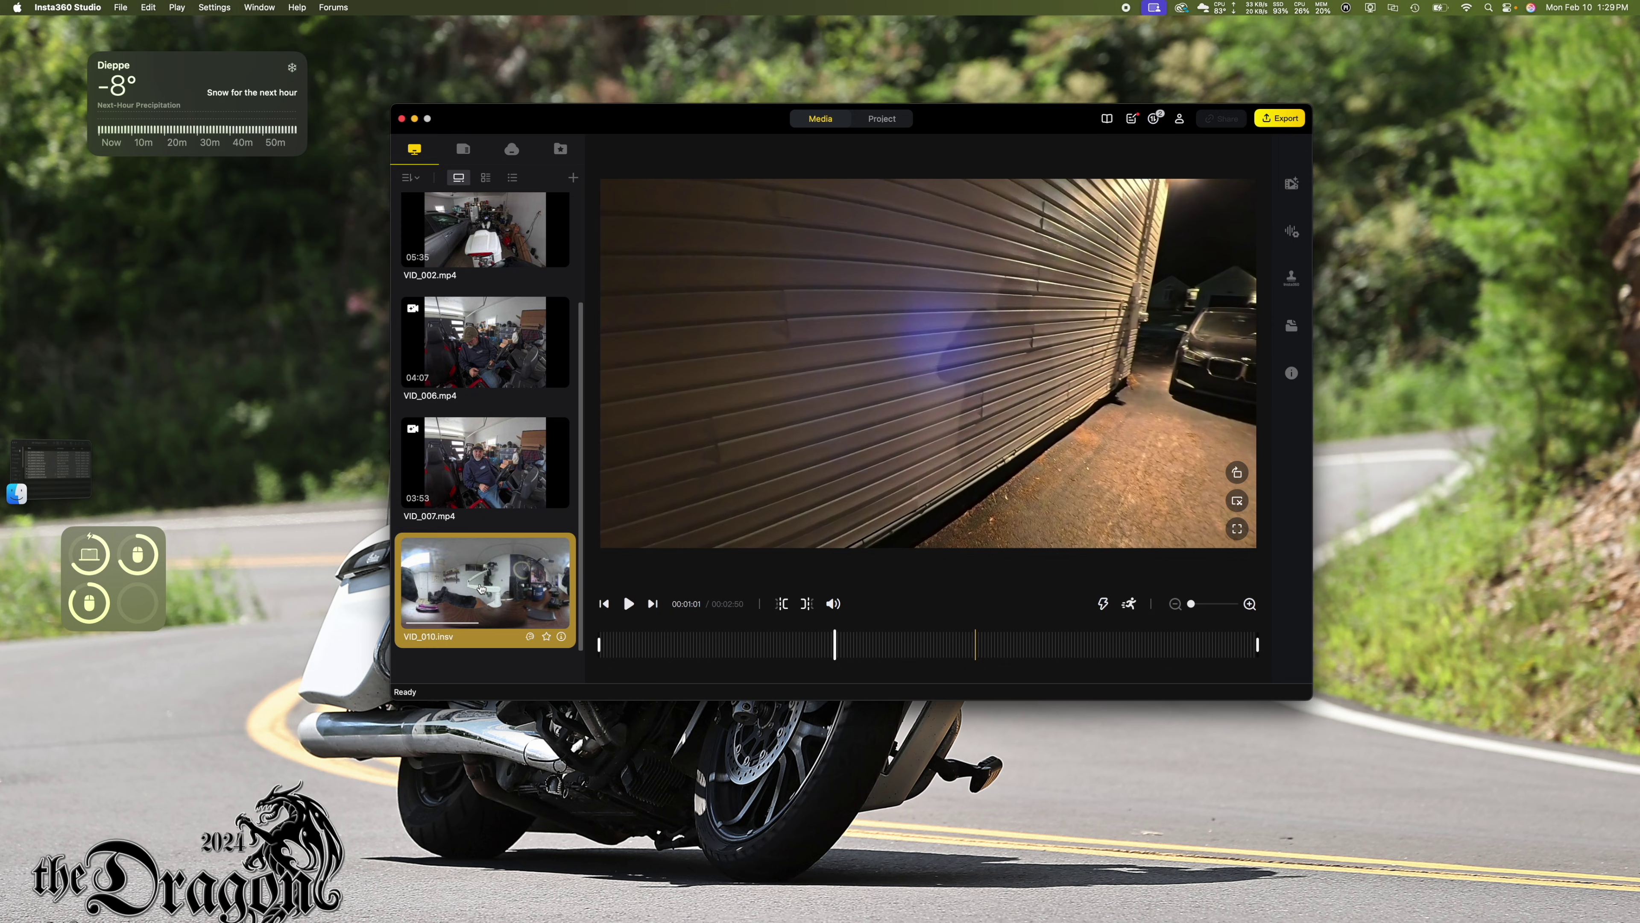
double_click(516, 598)
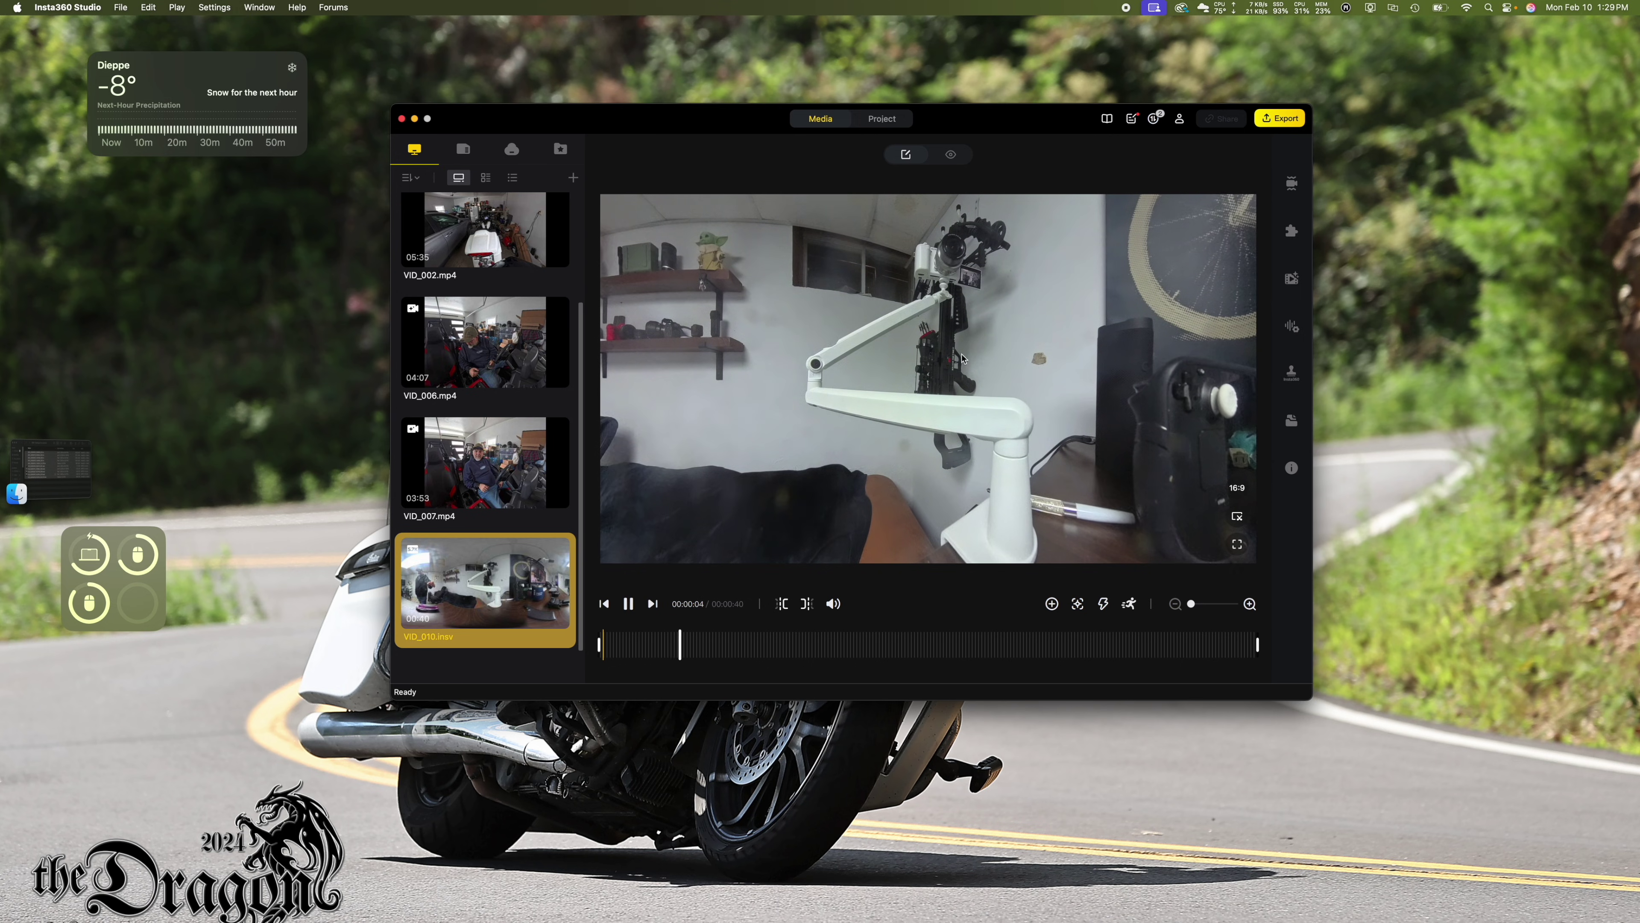
drag(1000, 380, 774, 326)
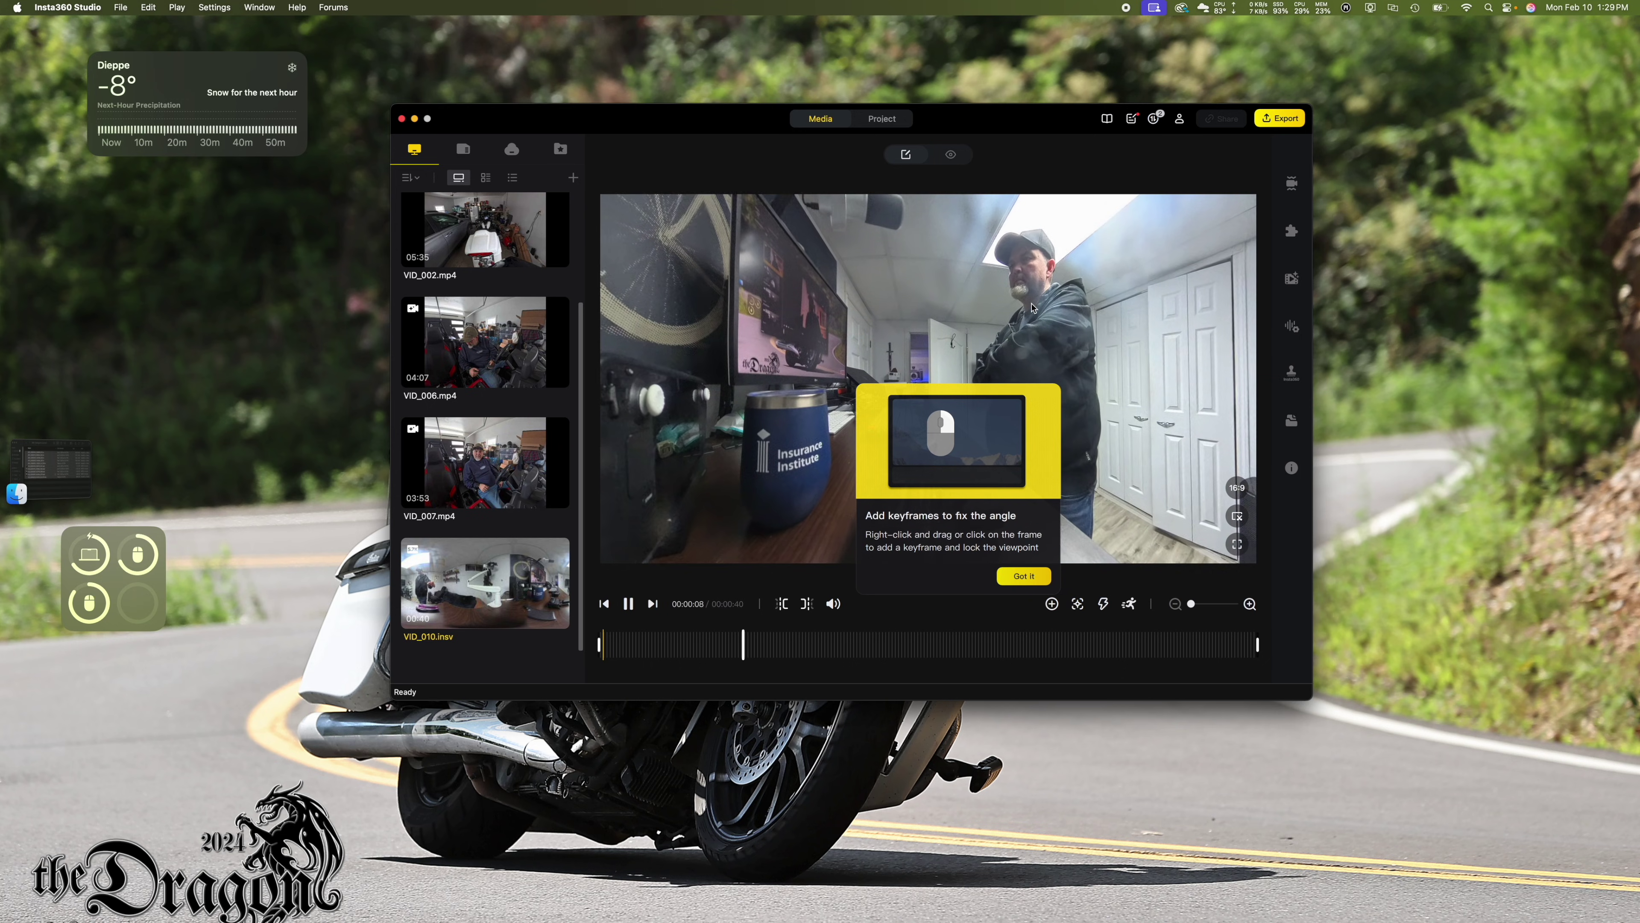
click(1024, 575)
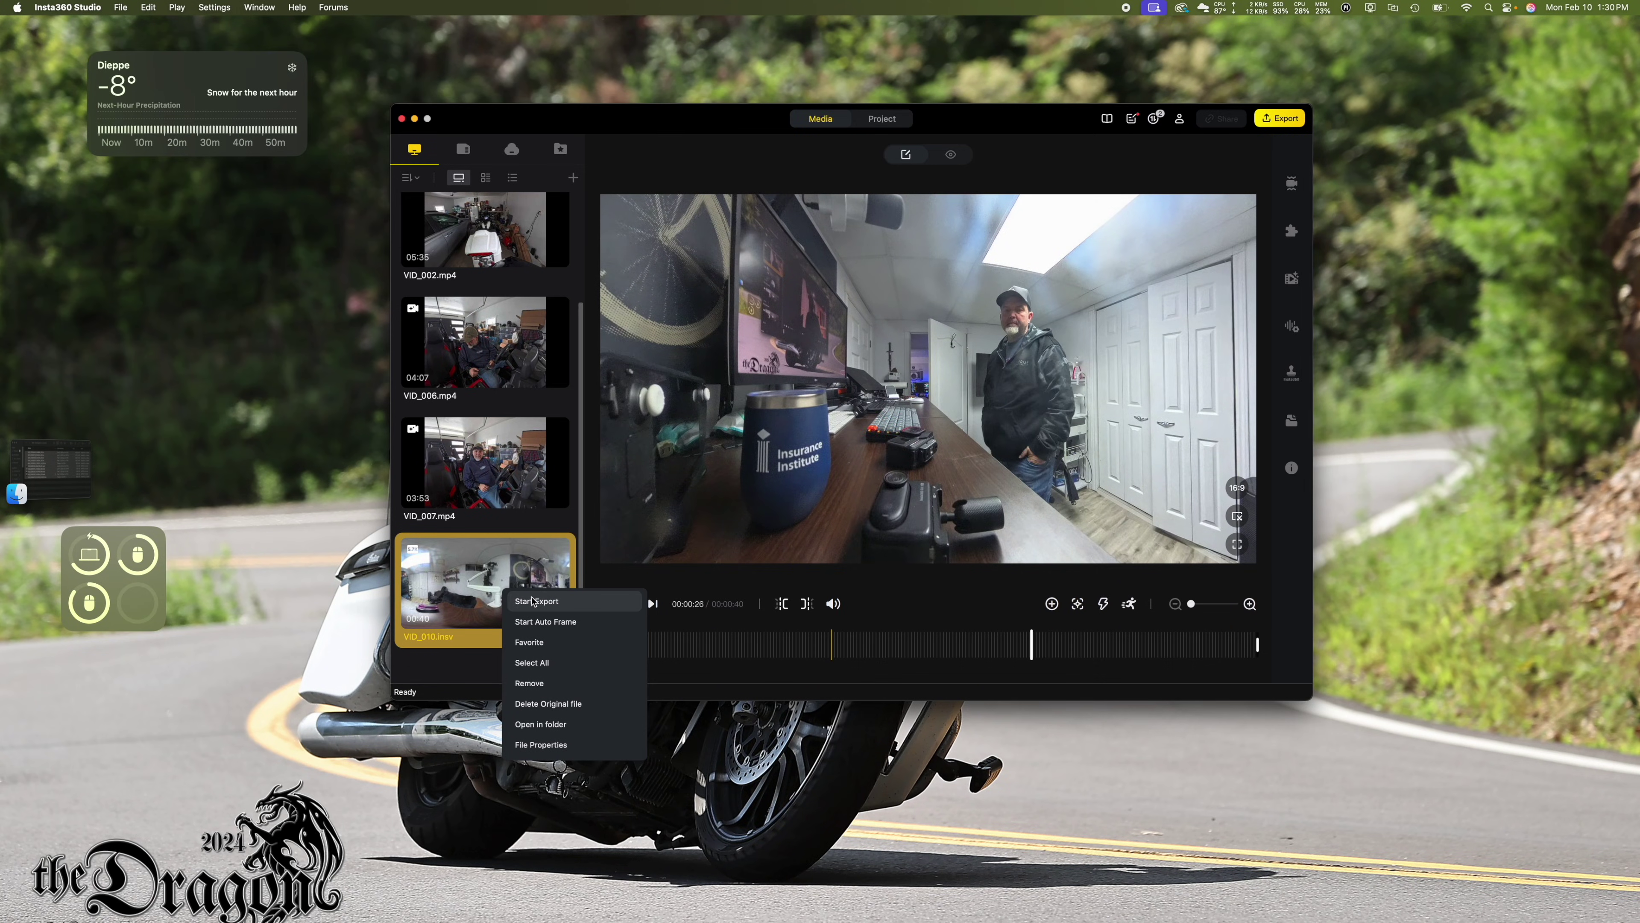
Configure the export of VID_010.insv as 360 Video at 200 Mbps with H.265 encoding and Dolby Vision.
click(556, 599)
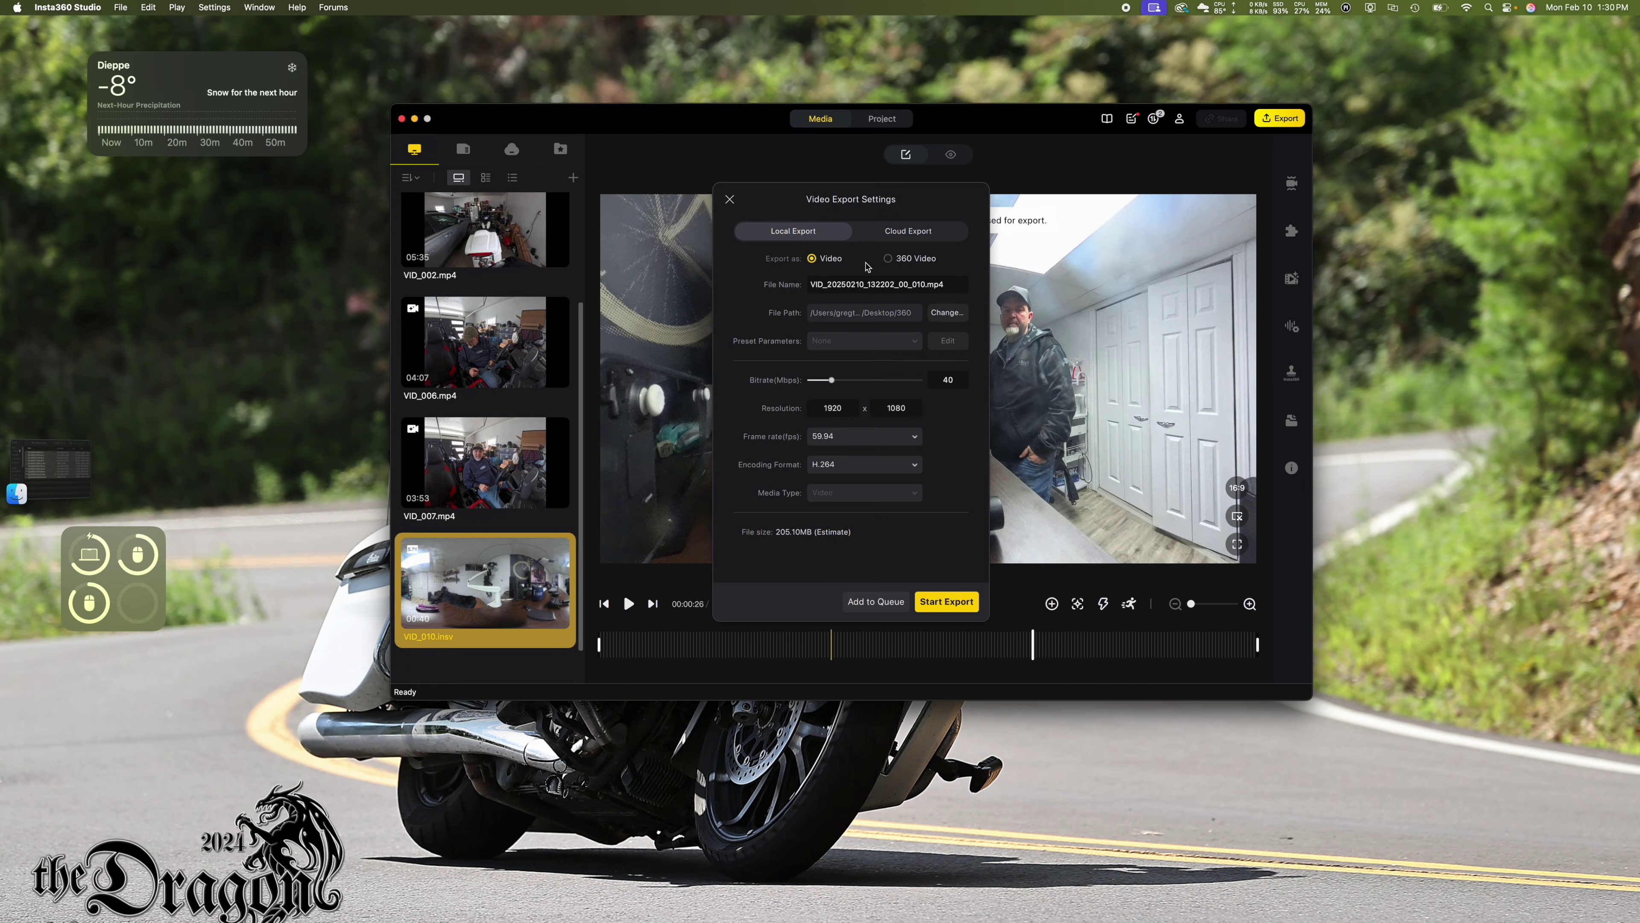
click(889, 259)
drag(886, 383, 960, 378)
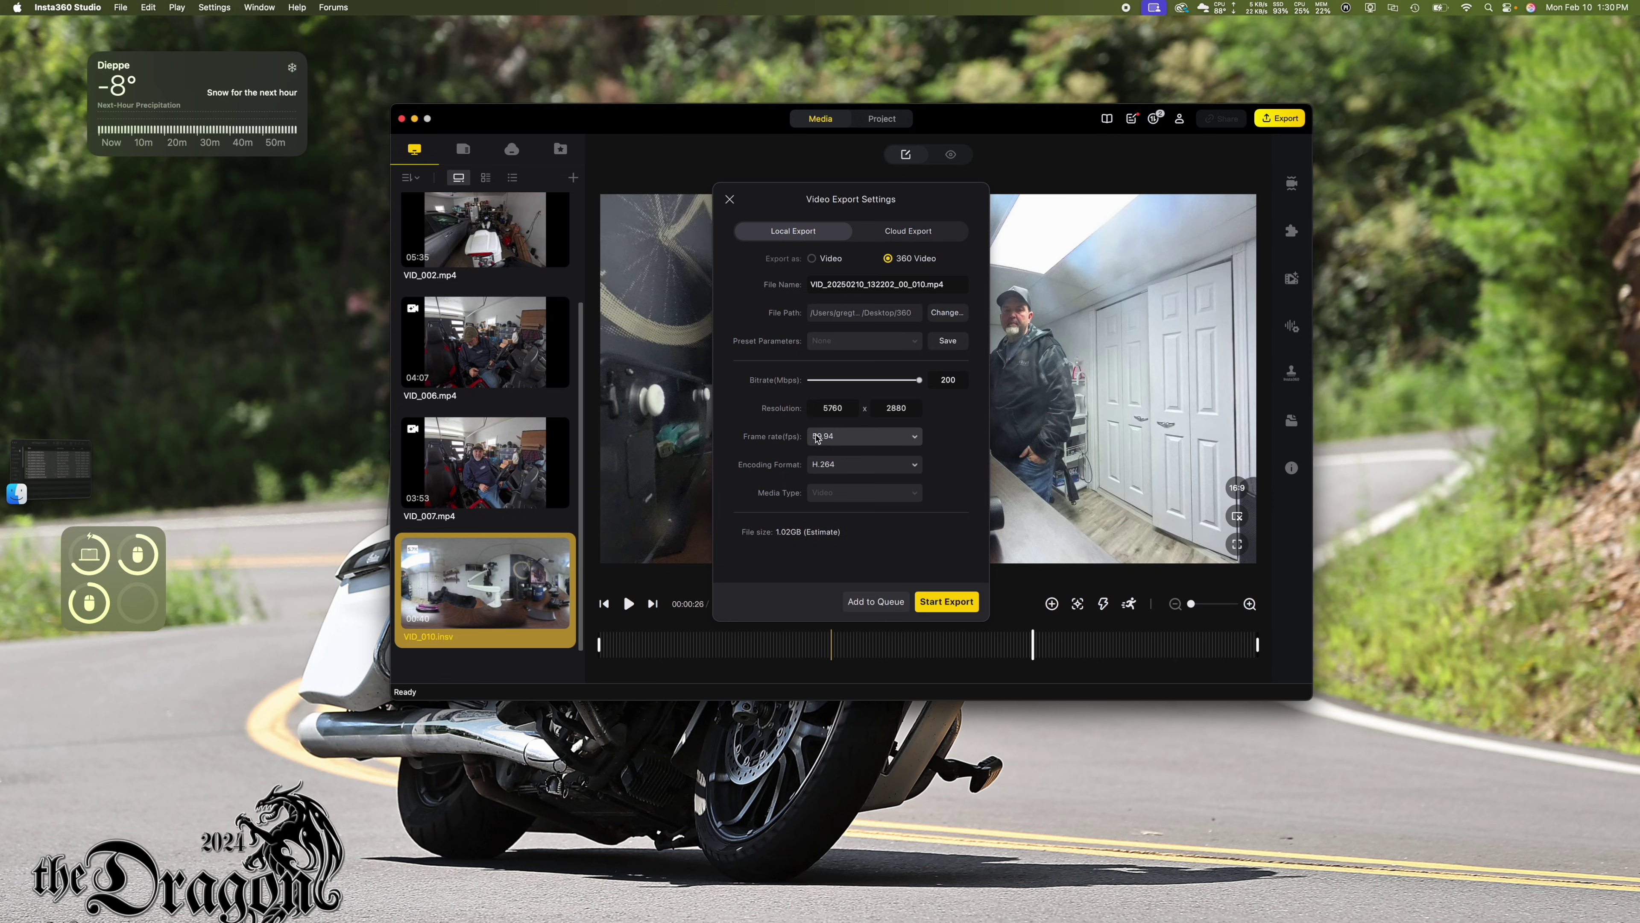
click(848, 464)
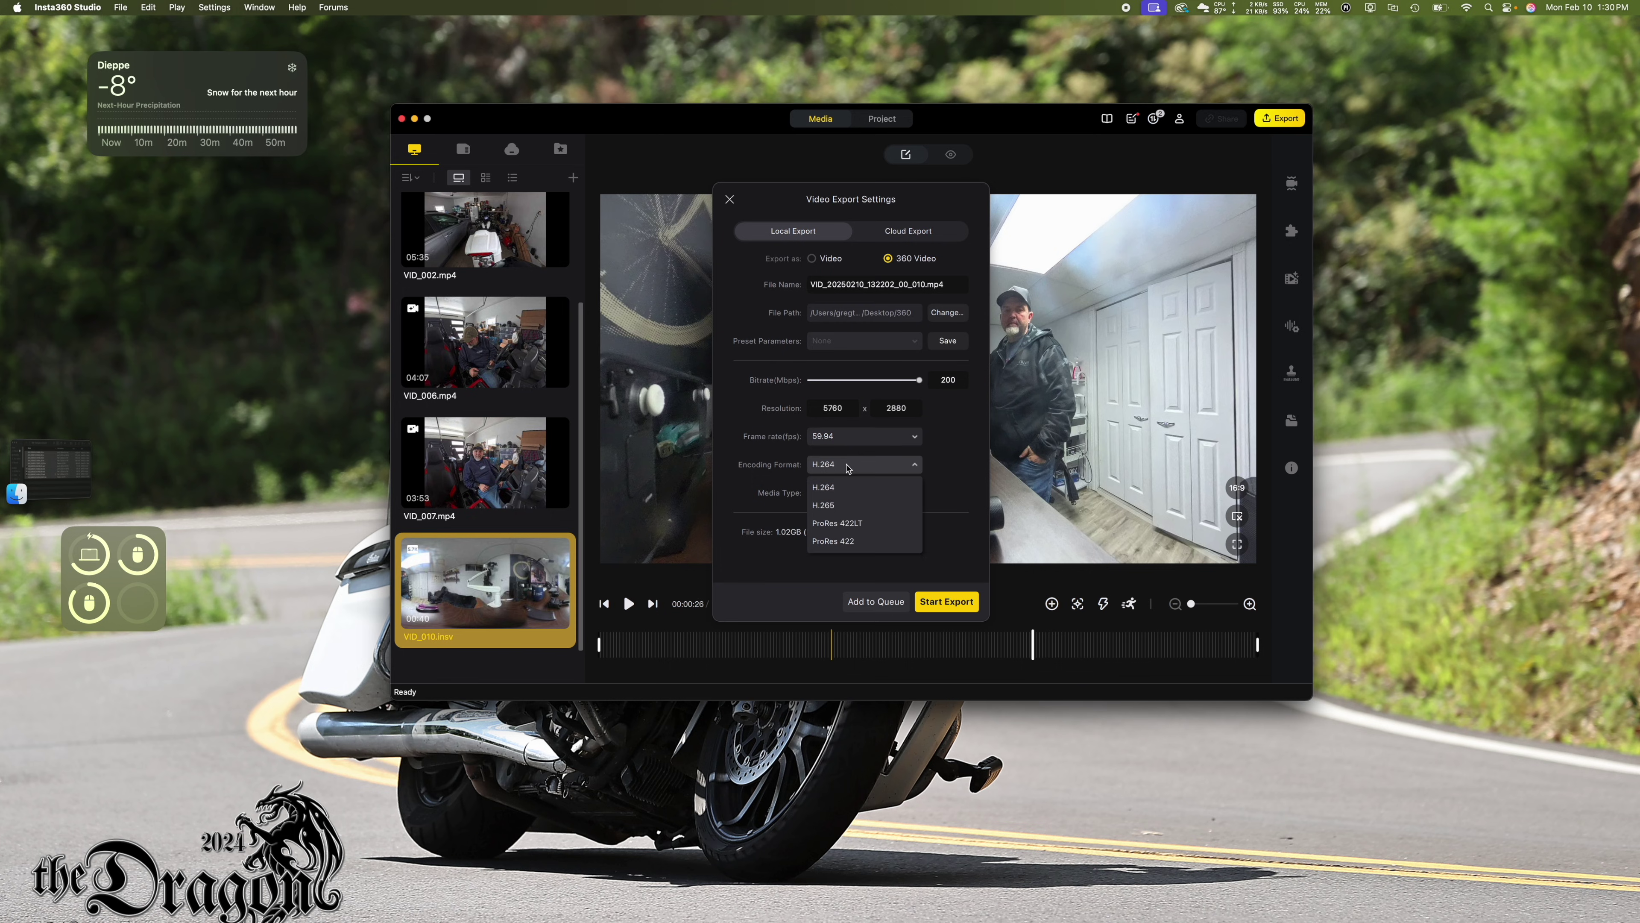
click(841, 507)
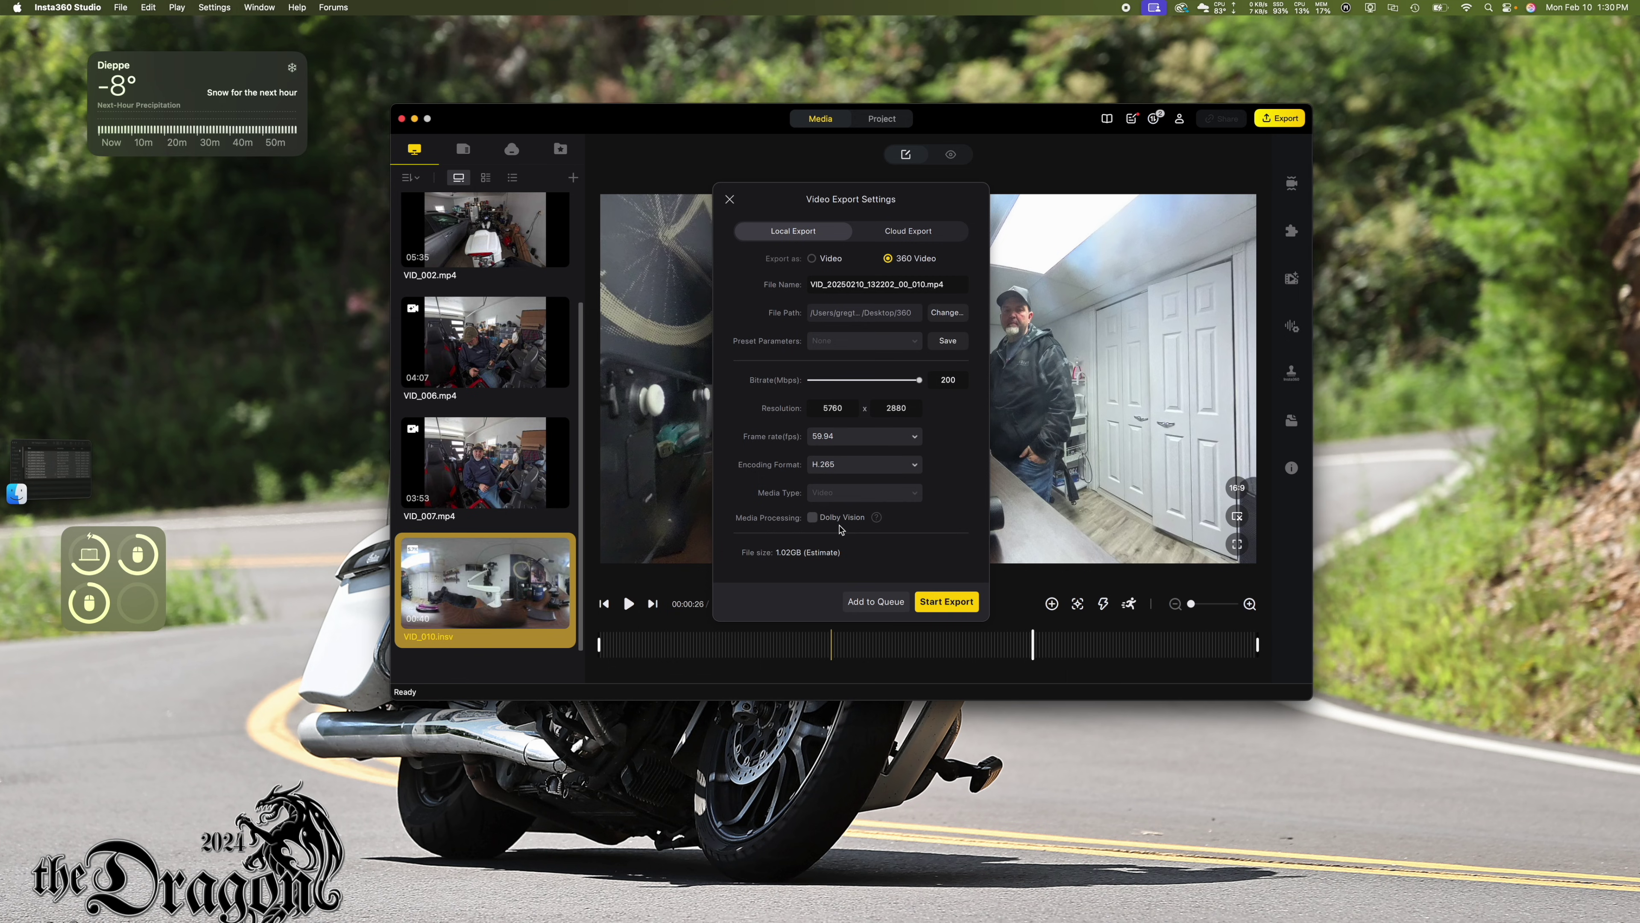
click(813, 518)
Add the 360 video to the export queue and start all queued exports from the Task Center.
click(877, 602)
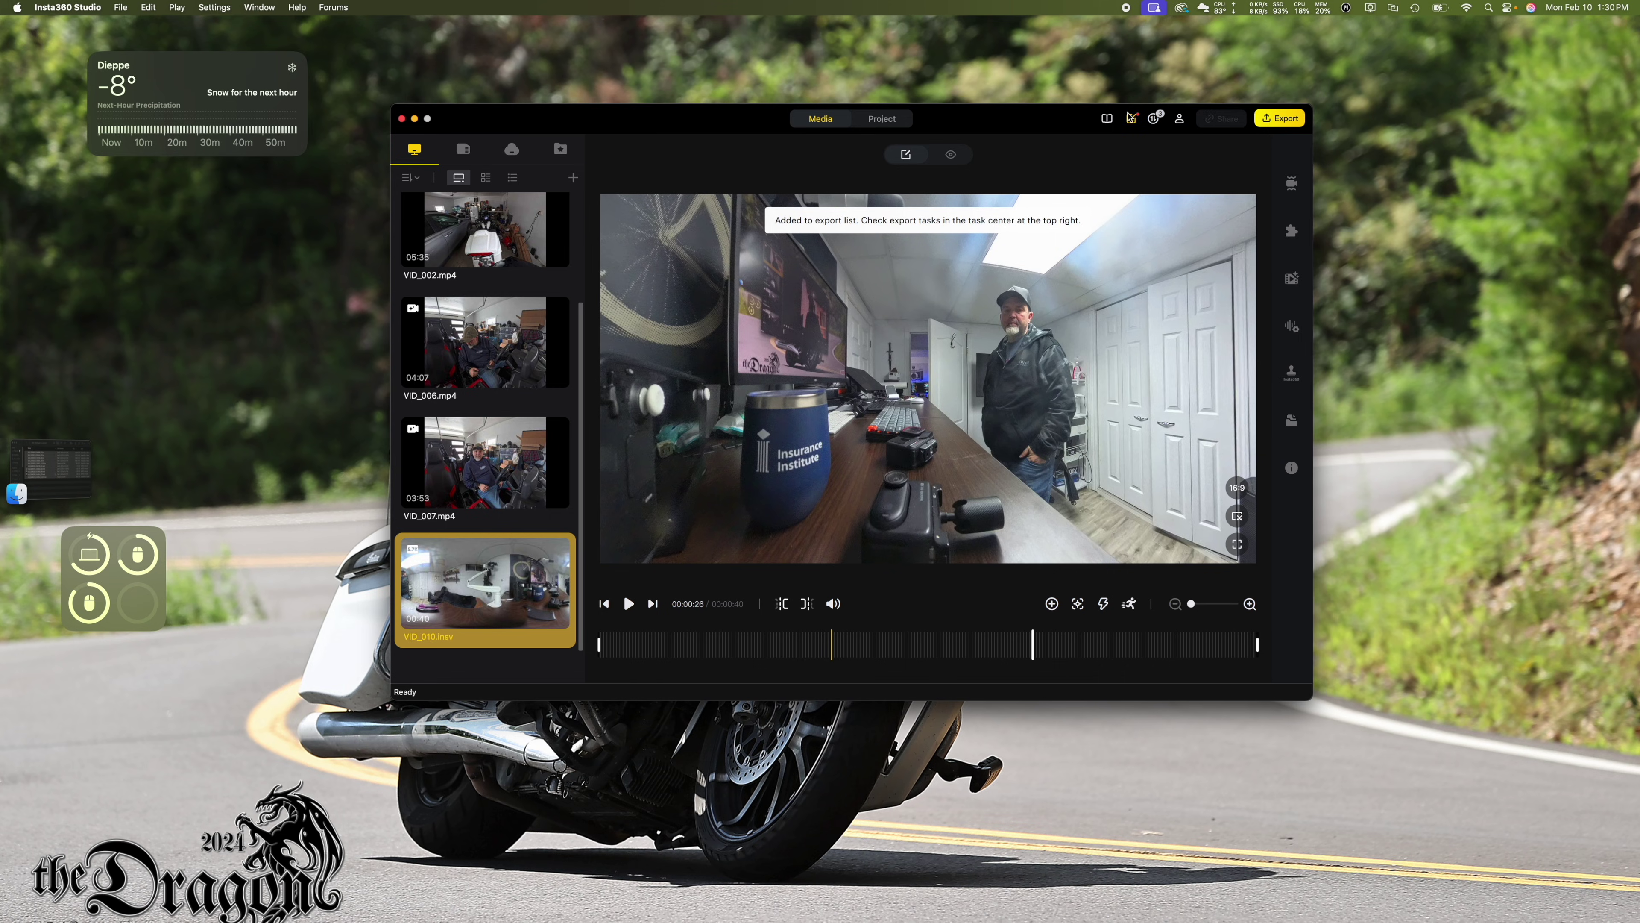
click(1155, 119)
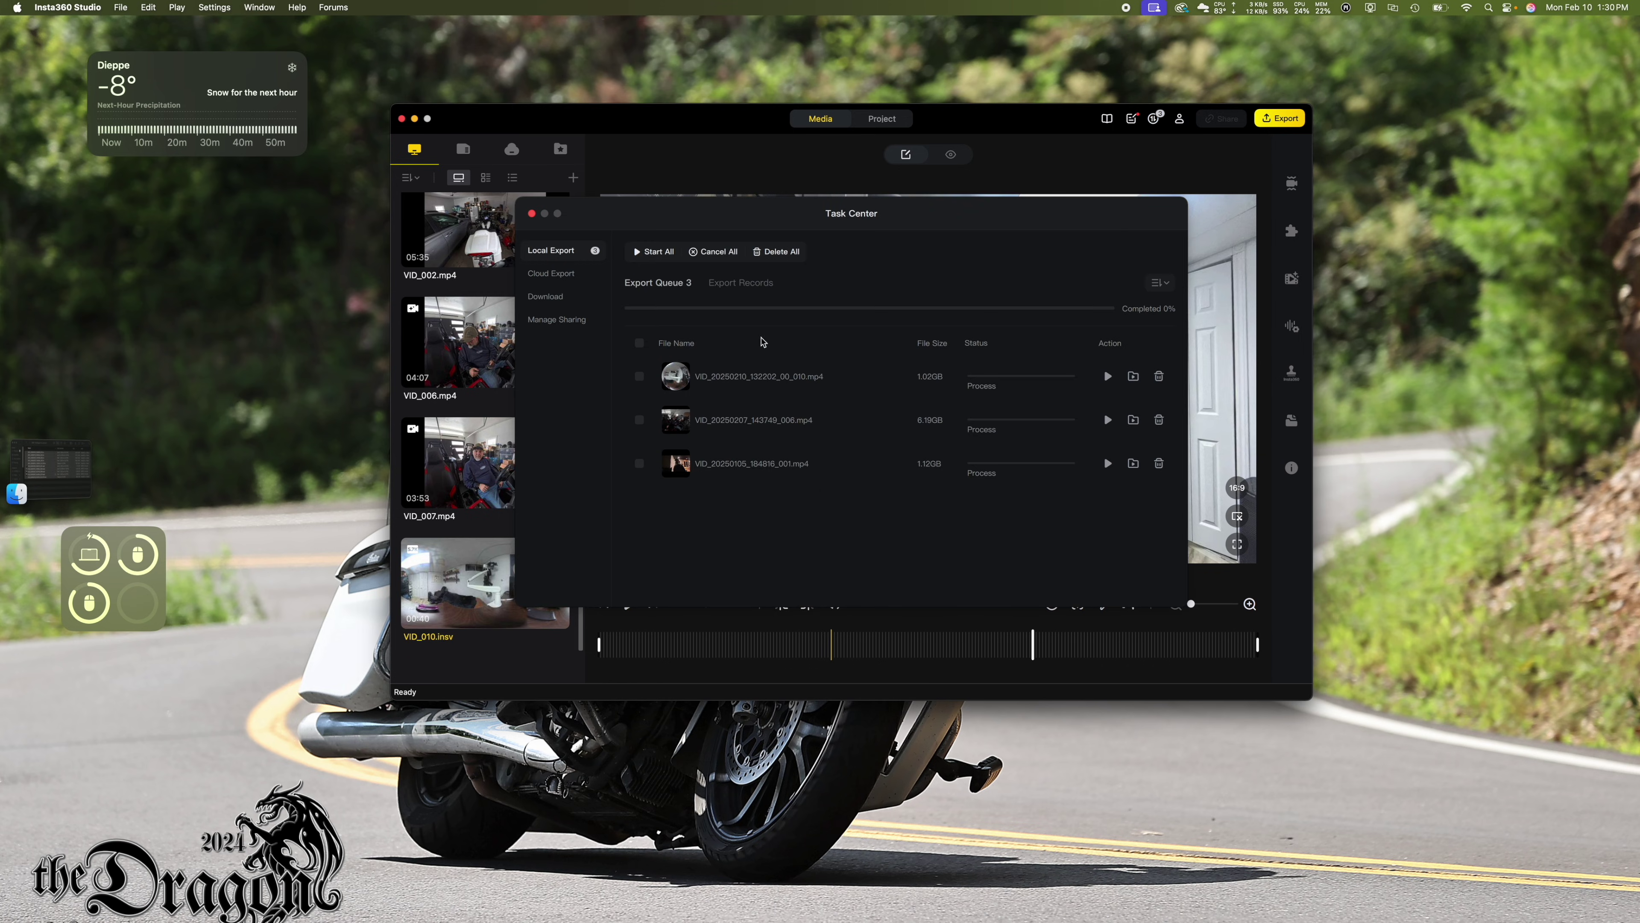
click(661, 257)
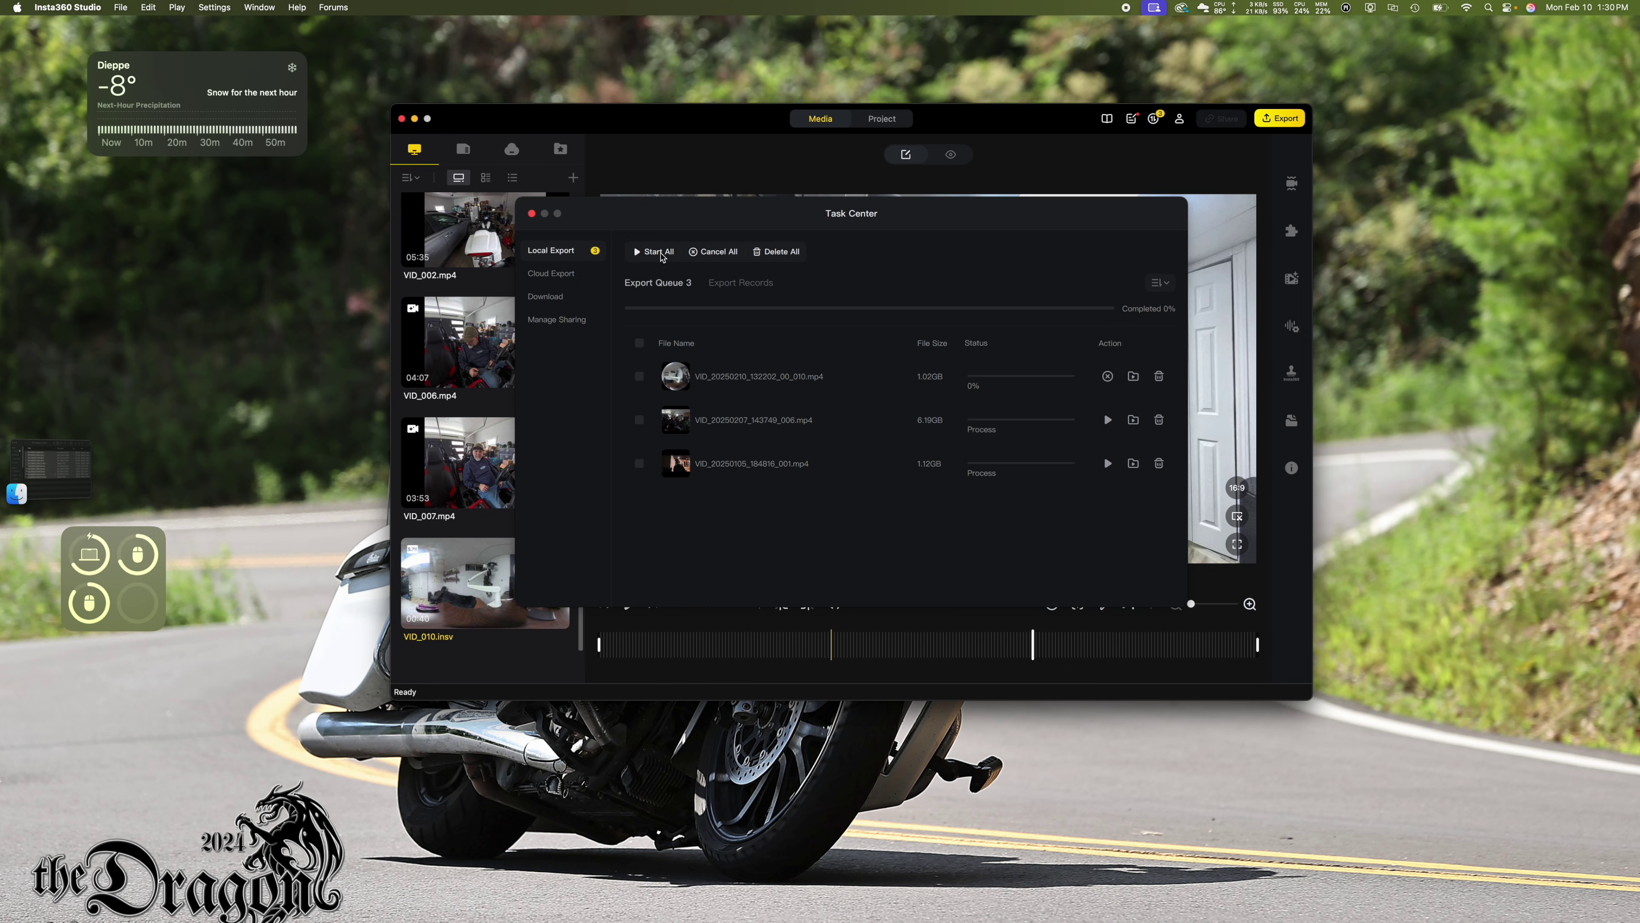
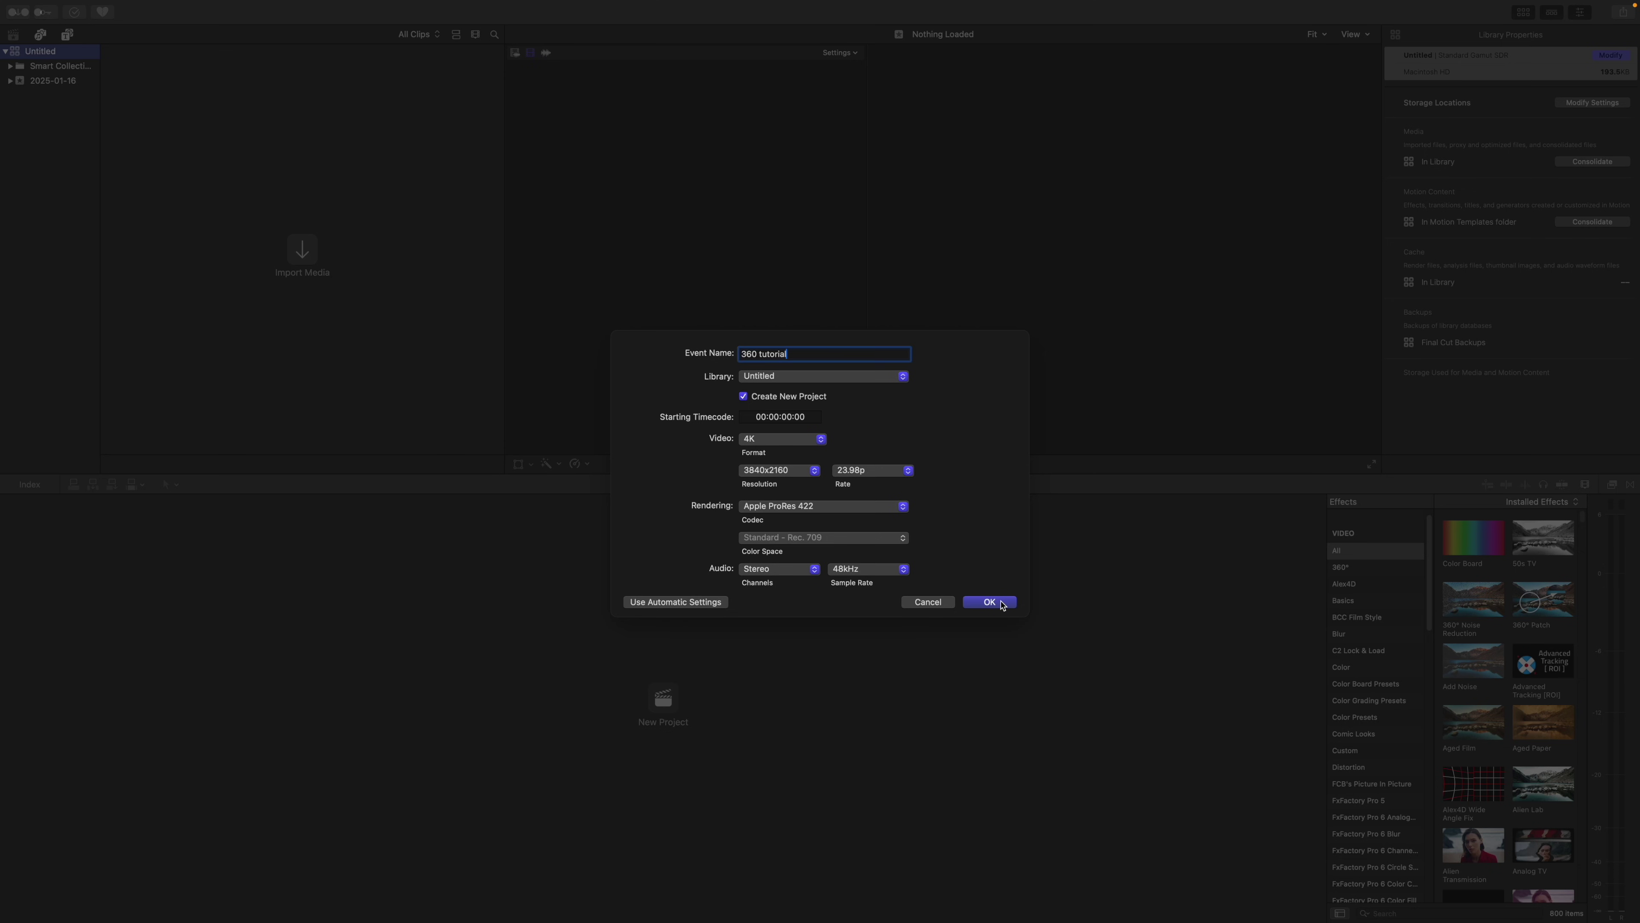
In Final Cut Pro, create the event "360 tutorial" with a new 4K project at 3840x2160, 23.98p.
click(989, 601)
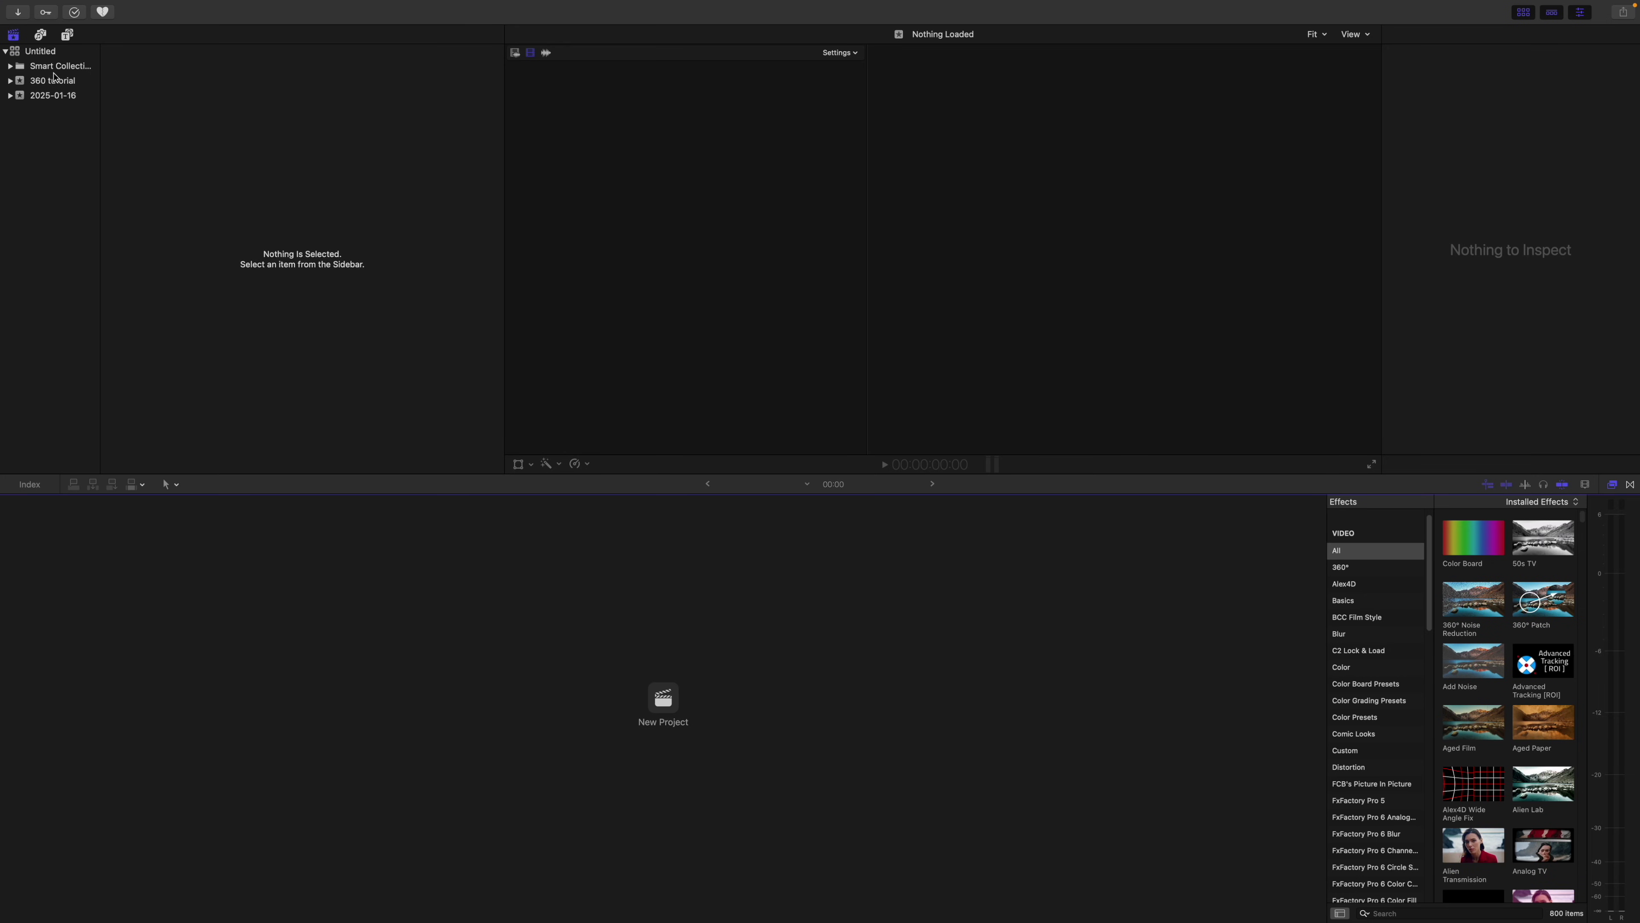
Open the untitled project in the 360 tutorial event and import the MP4 clips from the 360 folder into that event, copied to the library.
click(56, 81)
double_click(153, 194)
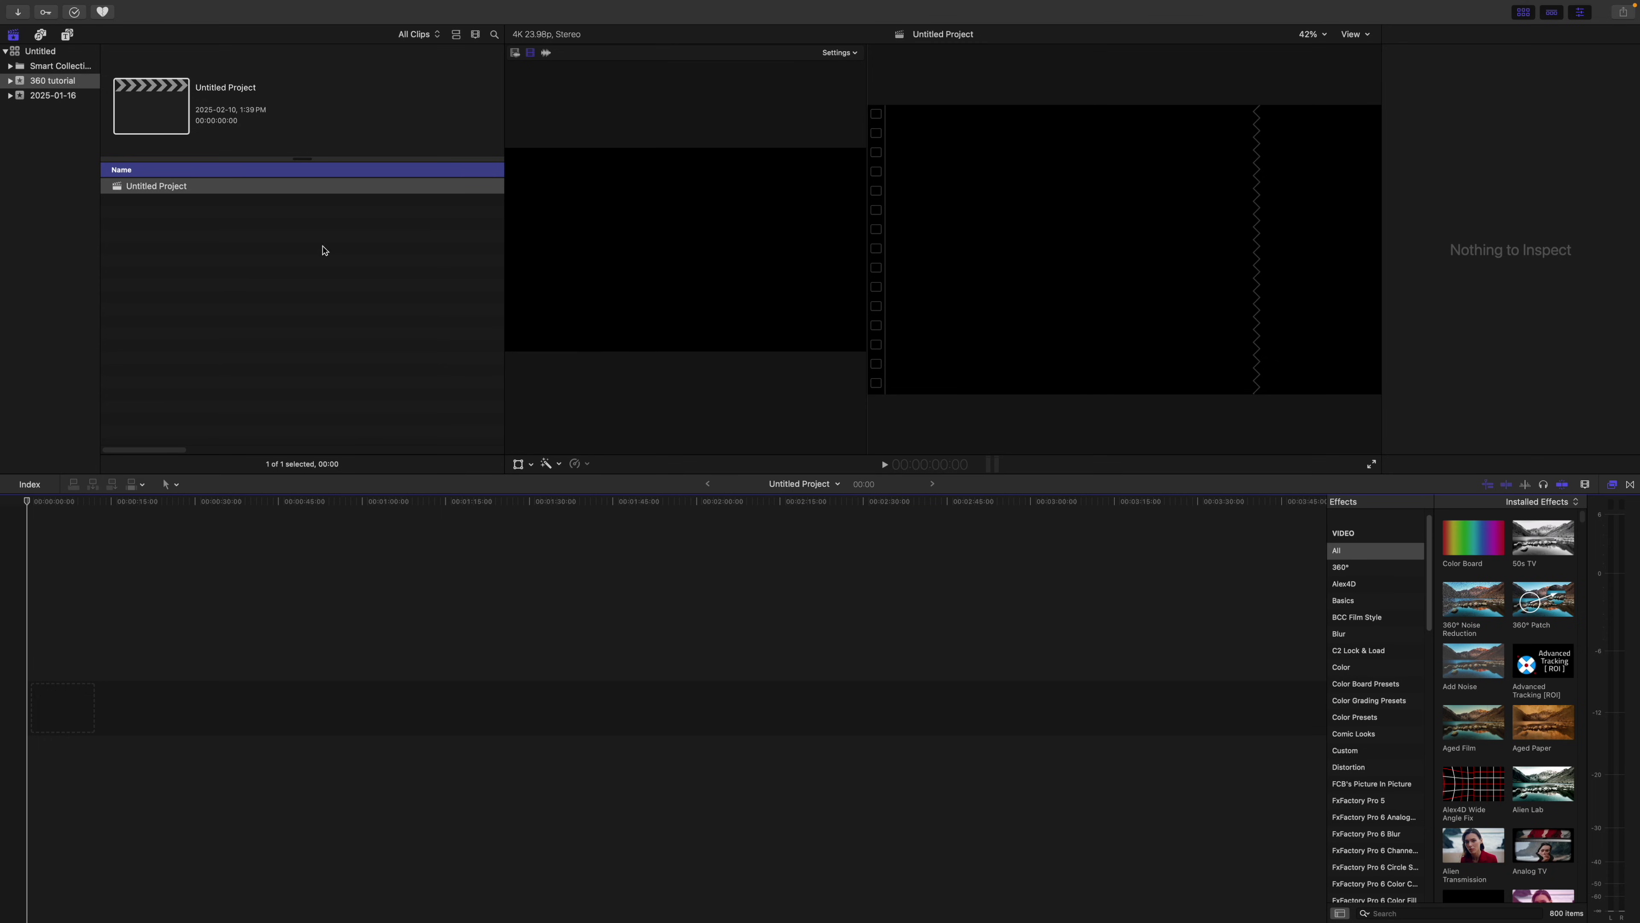
click(18, 13)
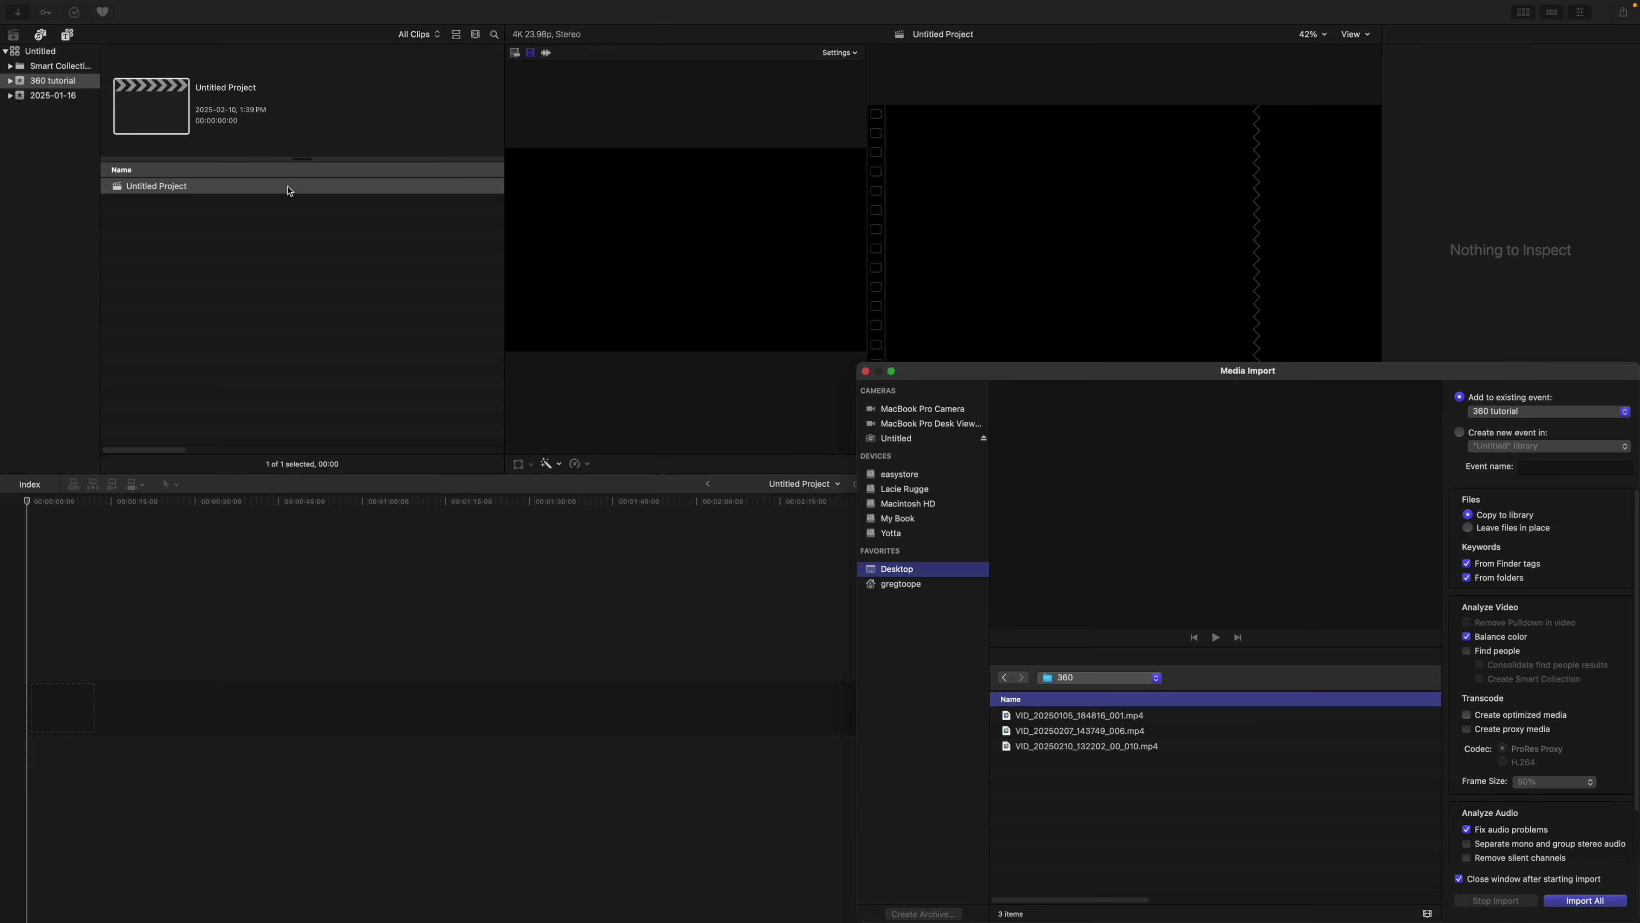
click(1081, 678)
click(1081, 679)
drag(1093, 813, 1098, 716)
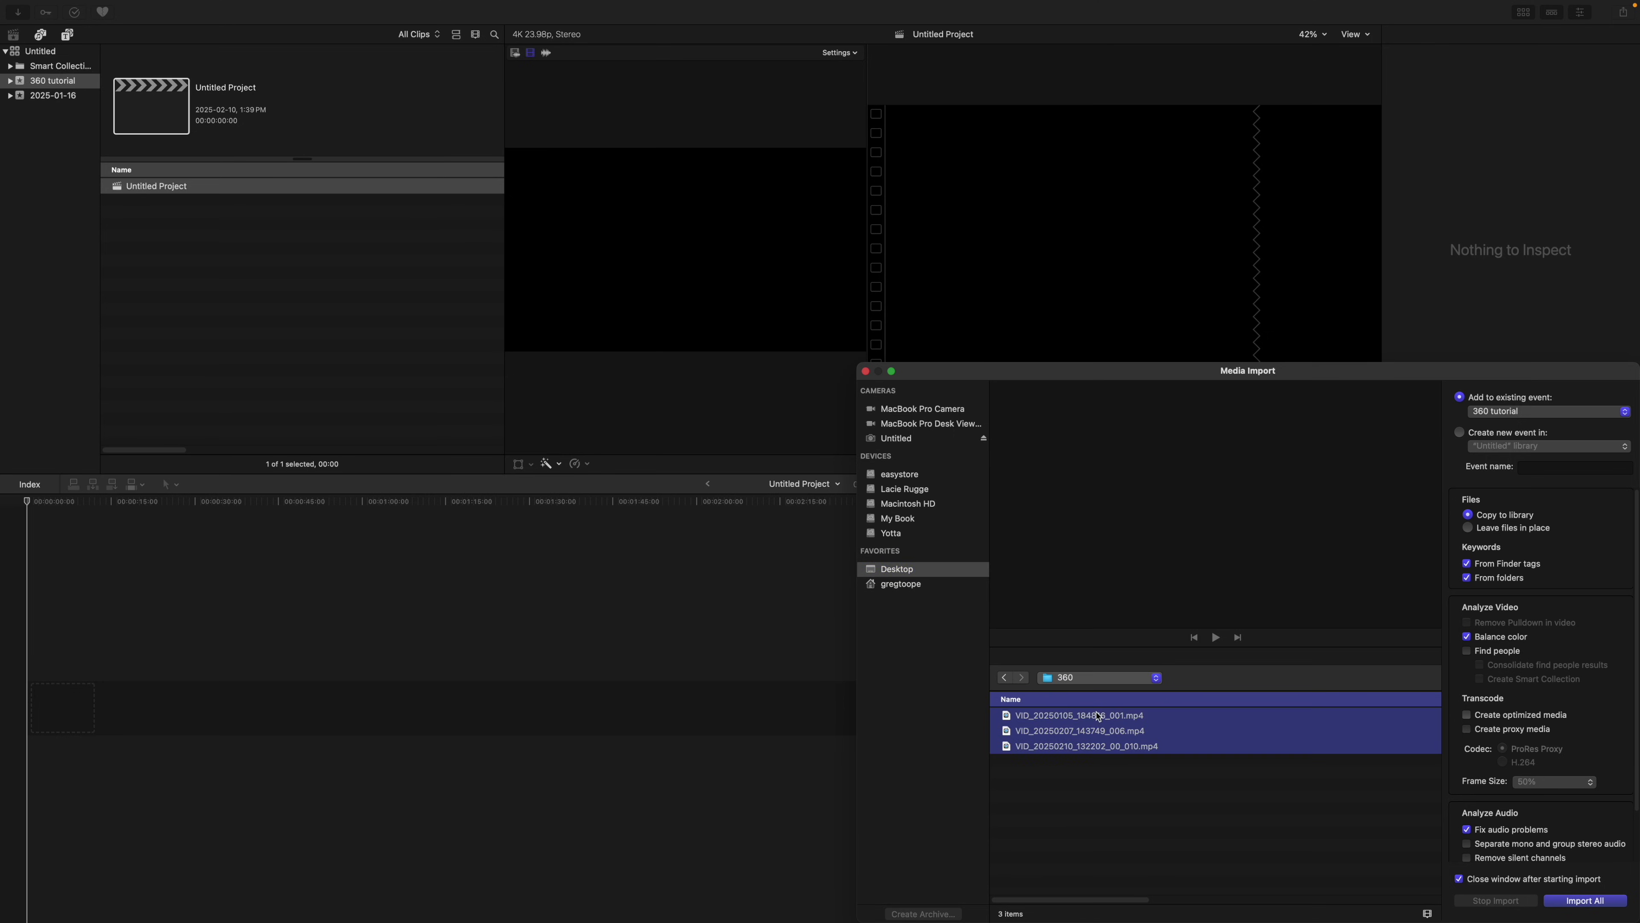
click(1500, 411)
click(1502, 413)
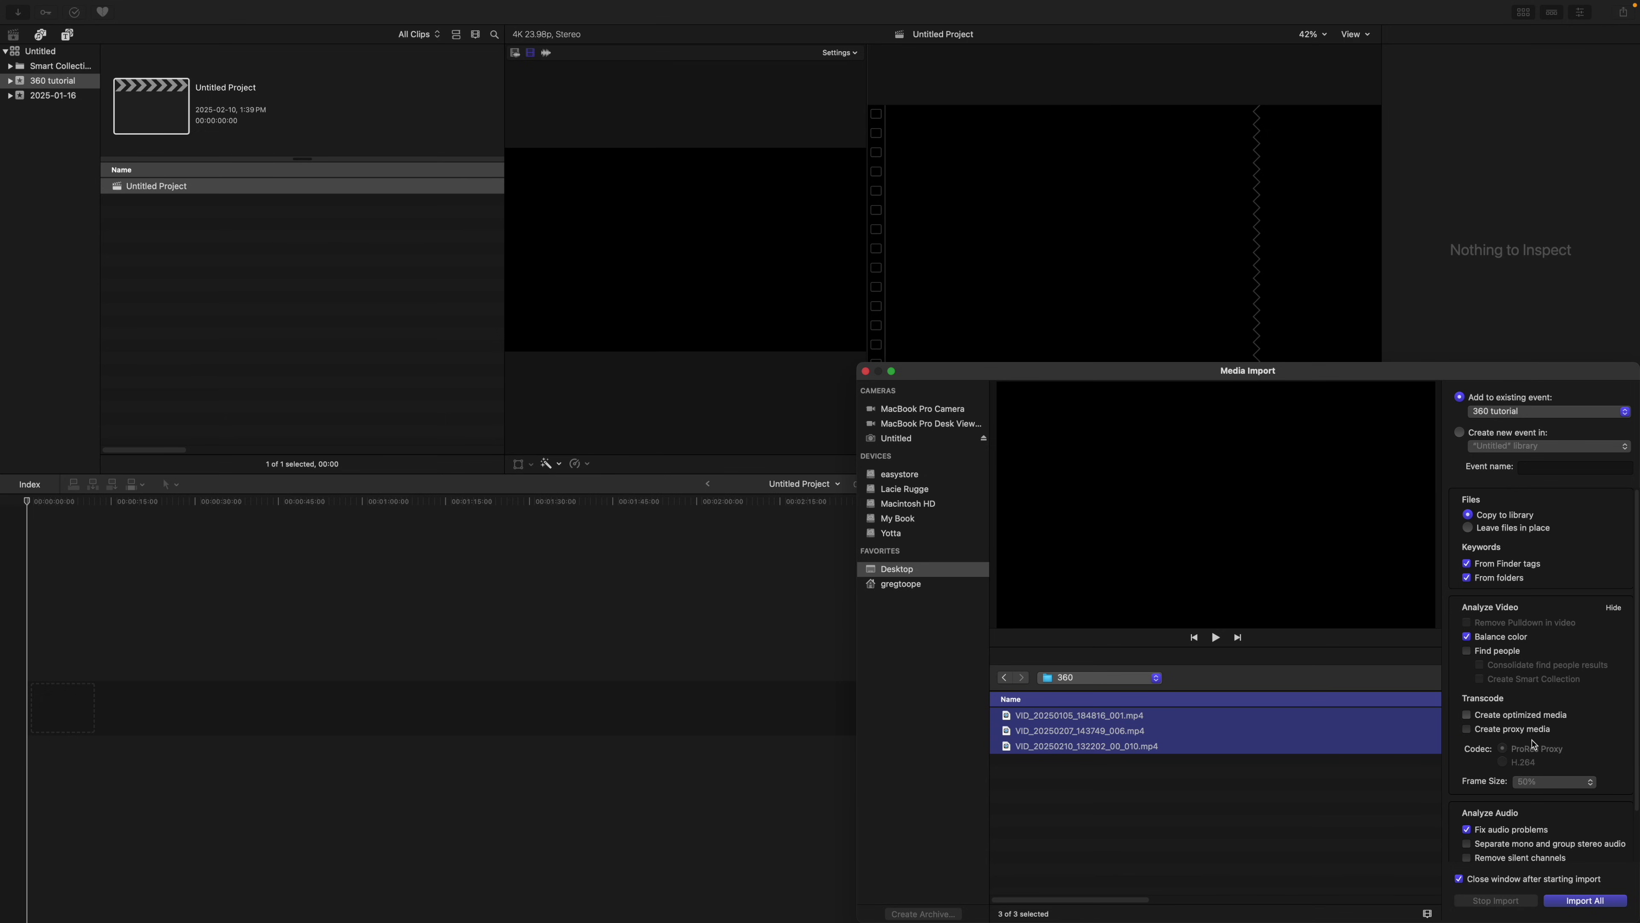
click(1572, 900)
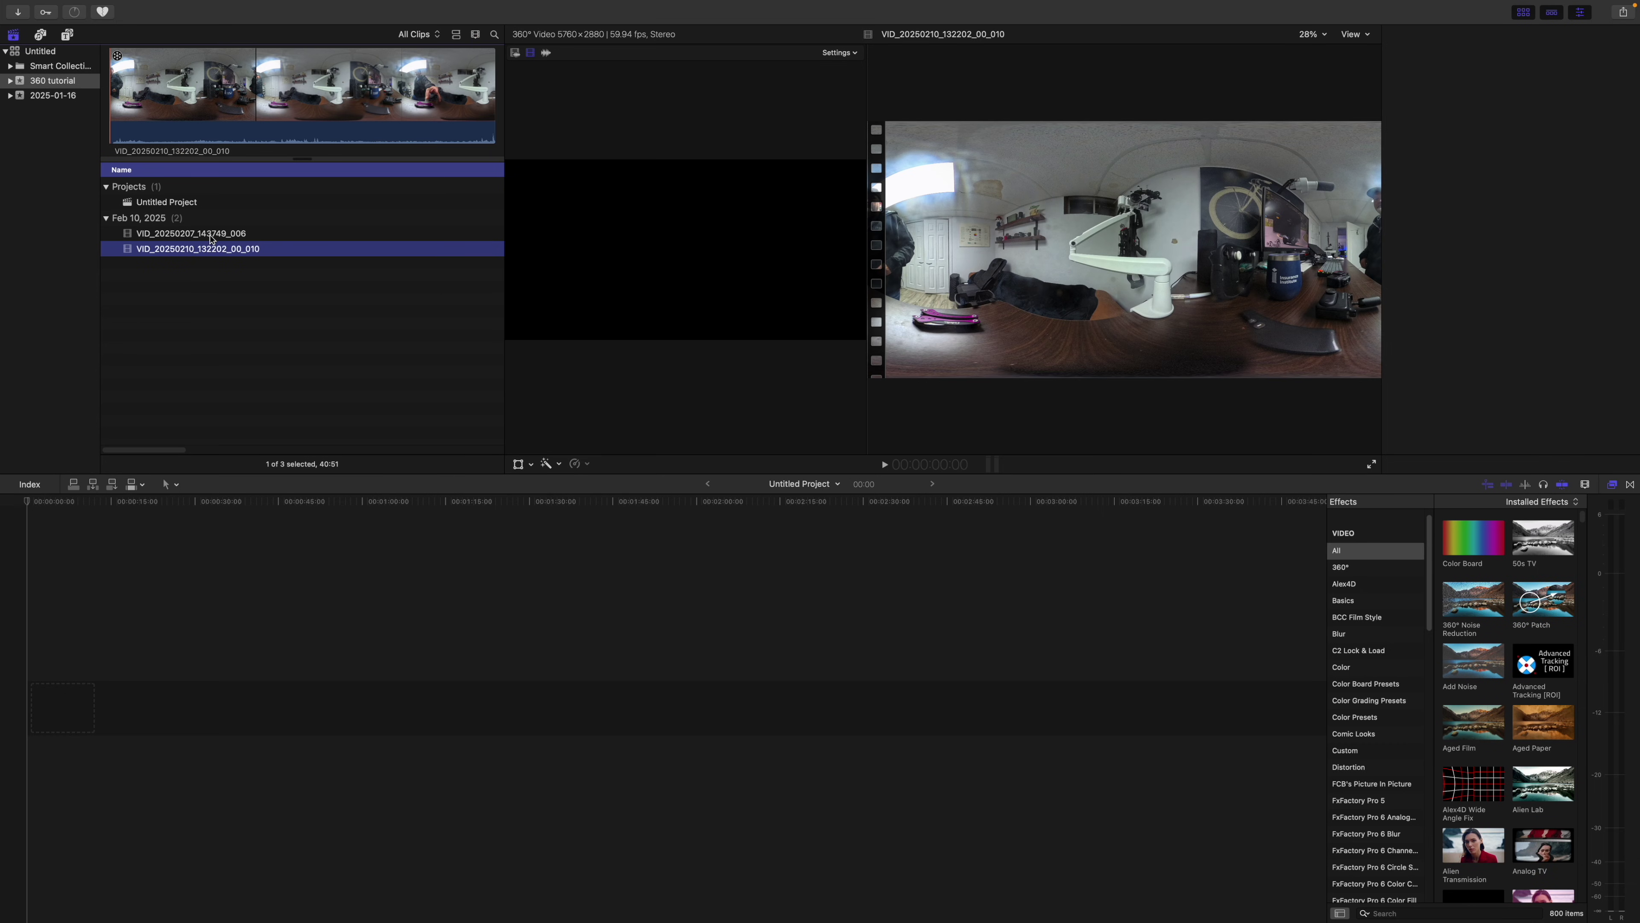
Append VID_20250207_143749_006 and then VID_20250210_132202_00_010 to the timeline and fit the whole timeline in view.
click(215, 232)
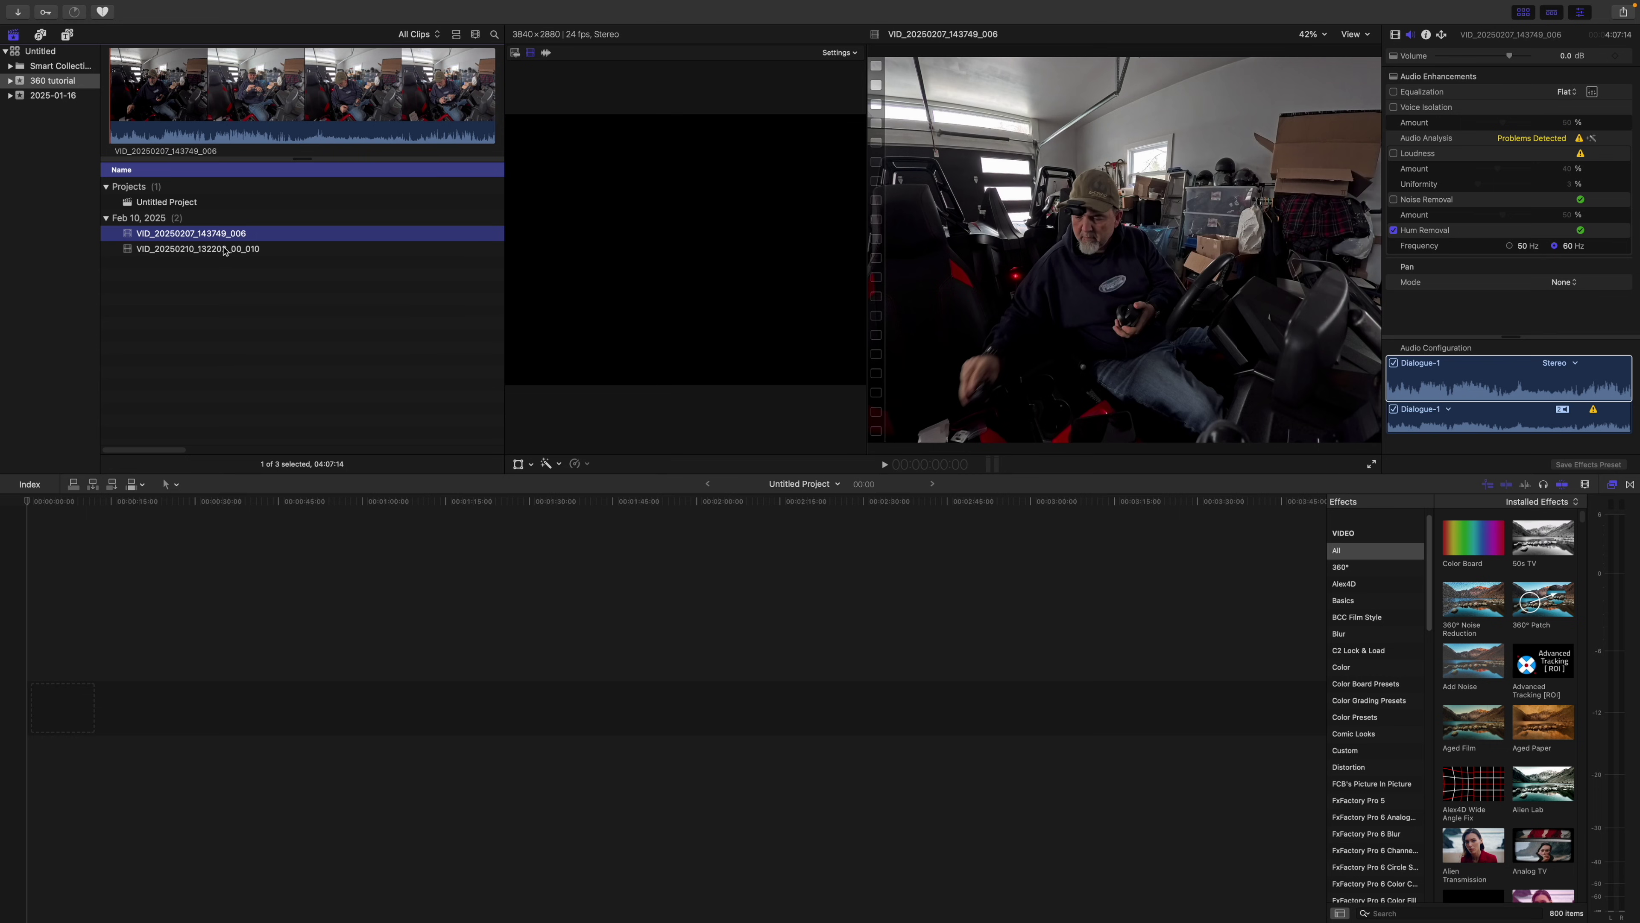
key(e)
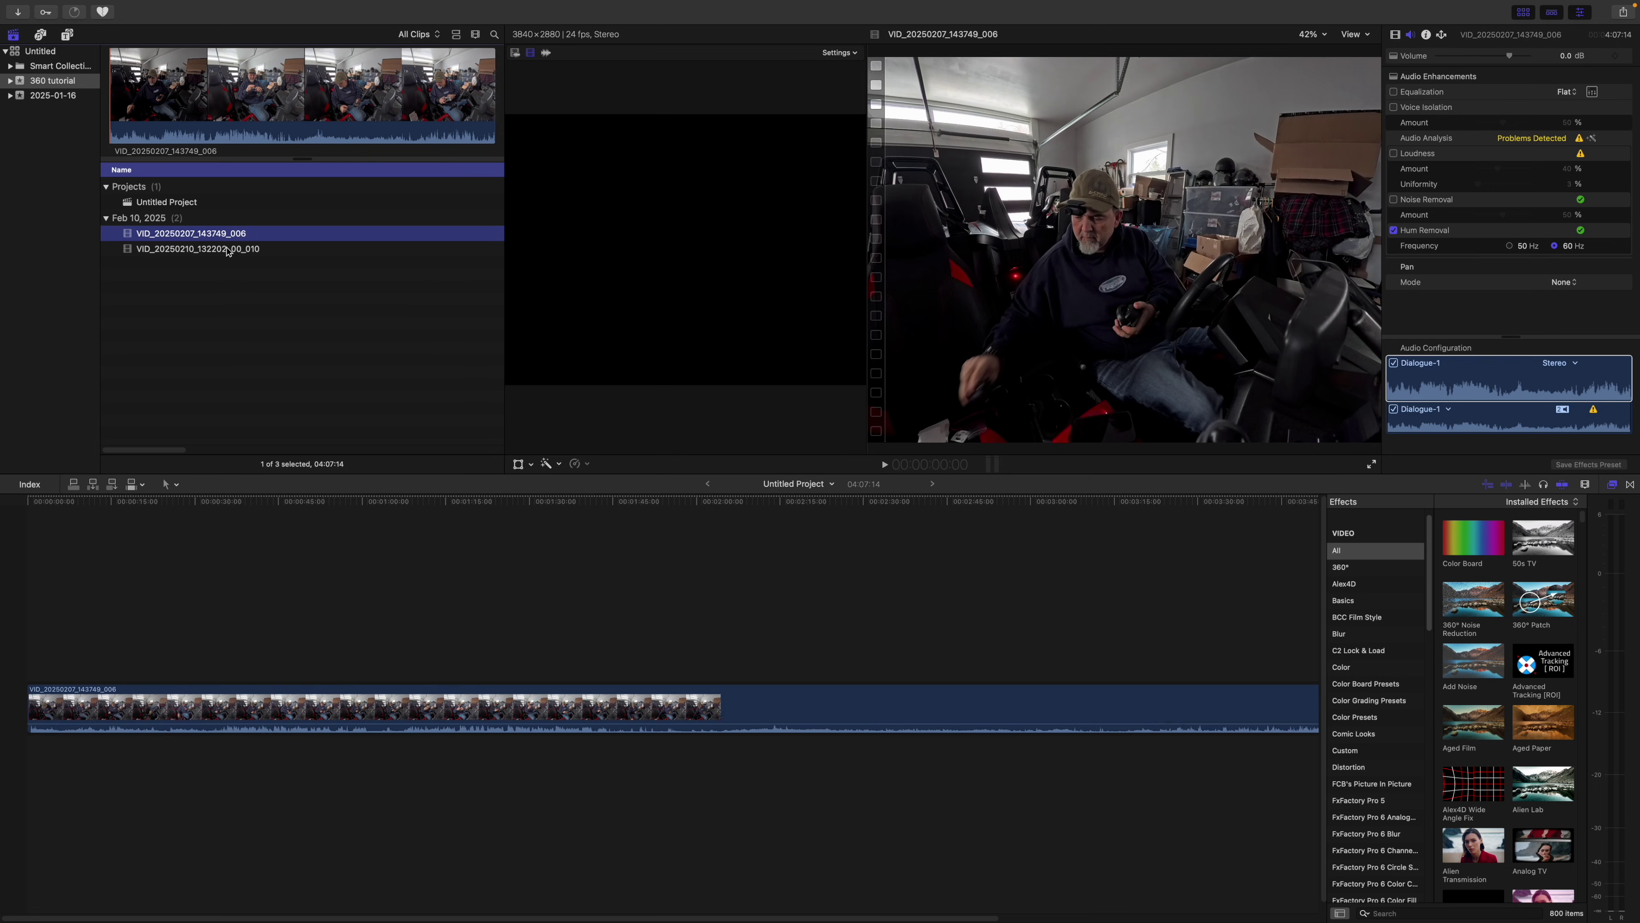
click(234, 249)
key(e)
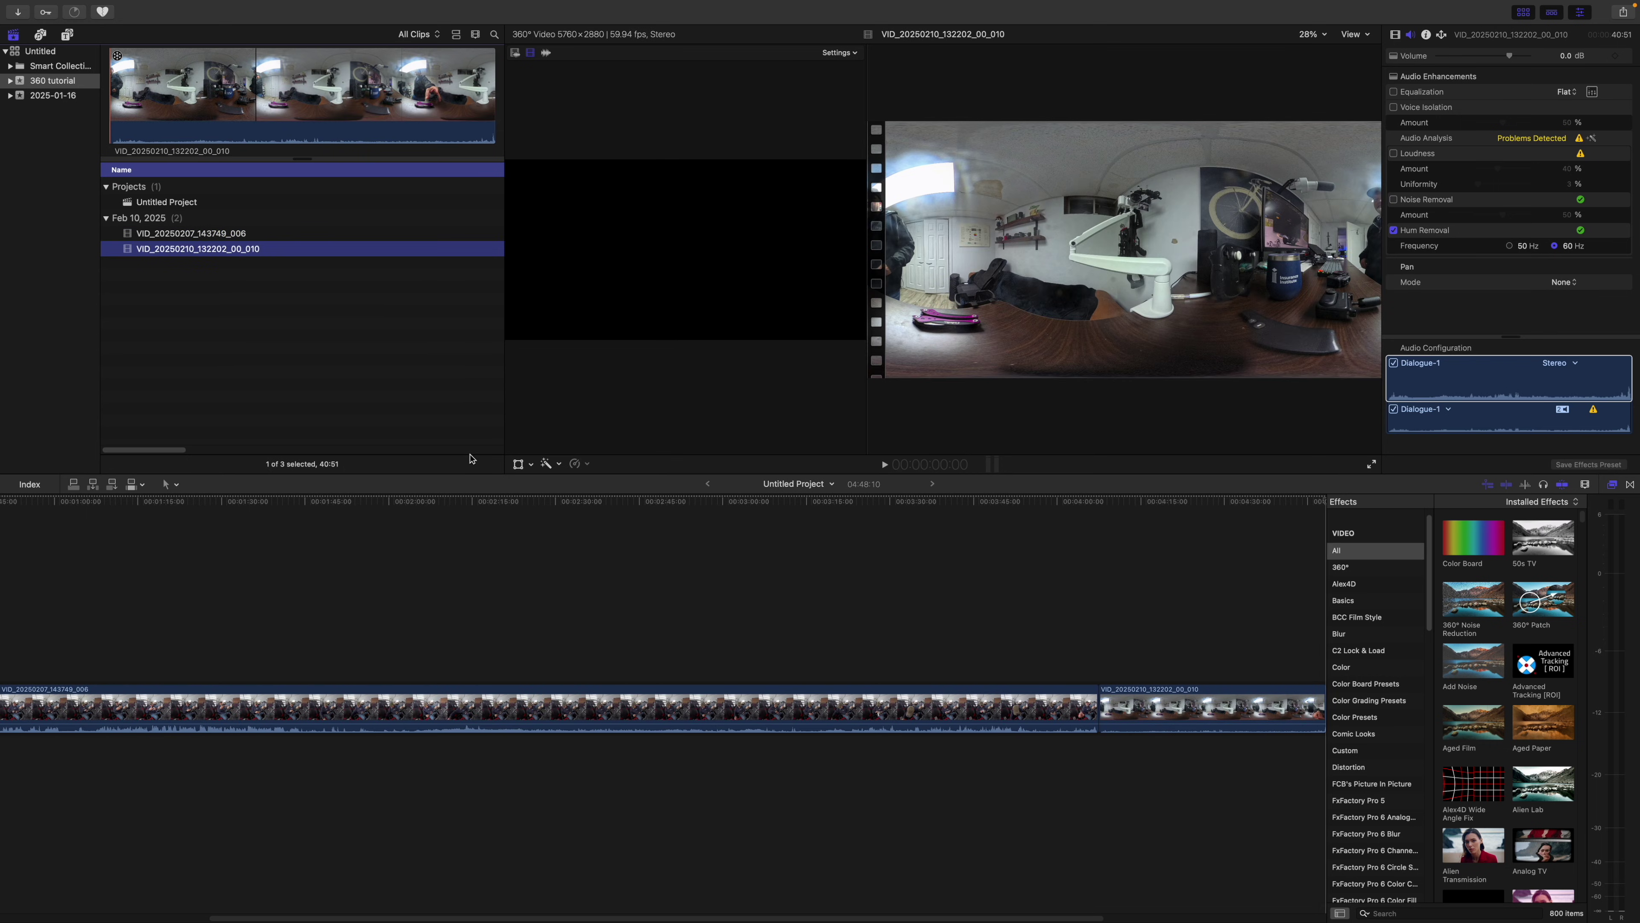
click(651, 644)
key(shift+z)
Scale the single-lens clip VID_20250207_143749_006 to 170% so it fills the frame.
click(422, 707)
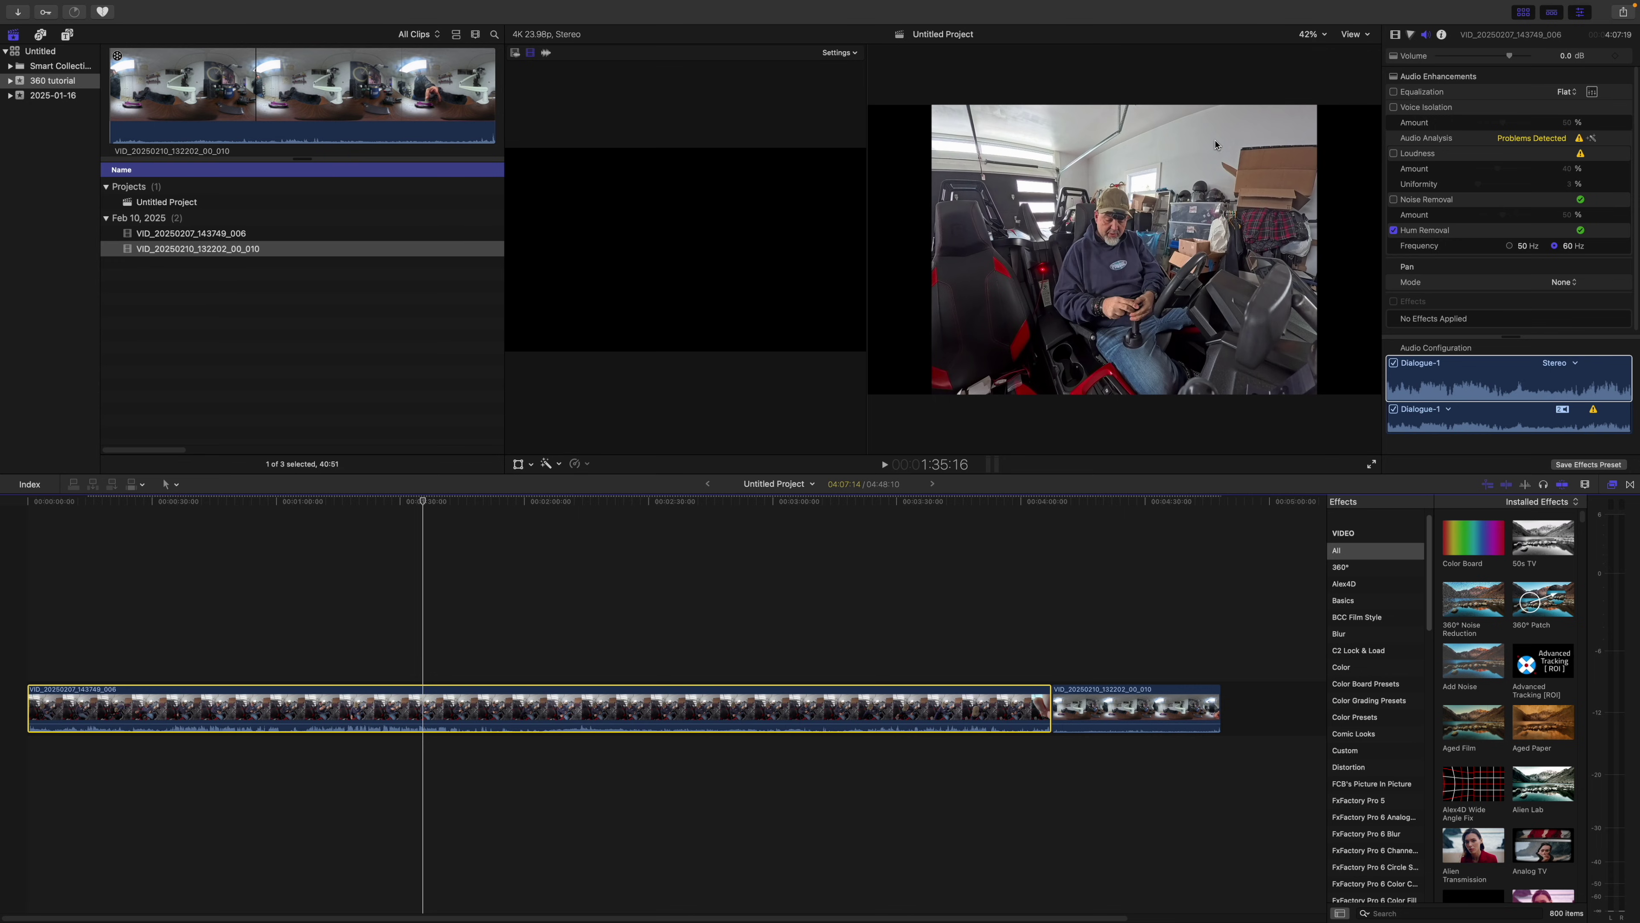
drag(557, 517, 274, 514)
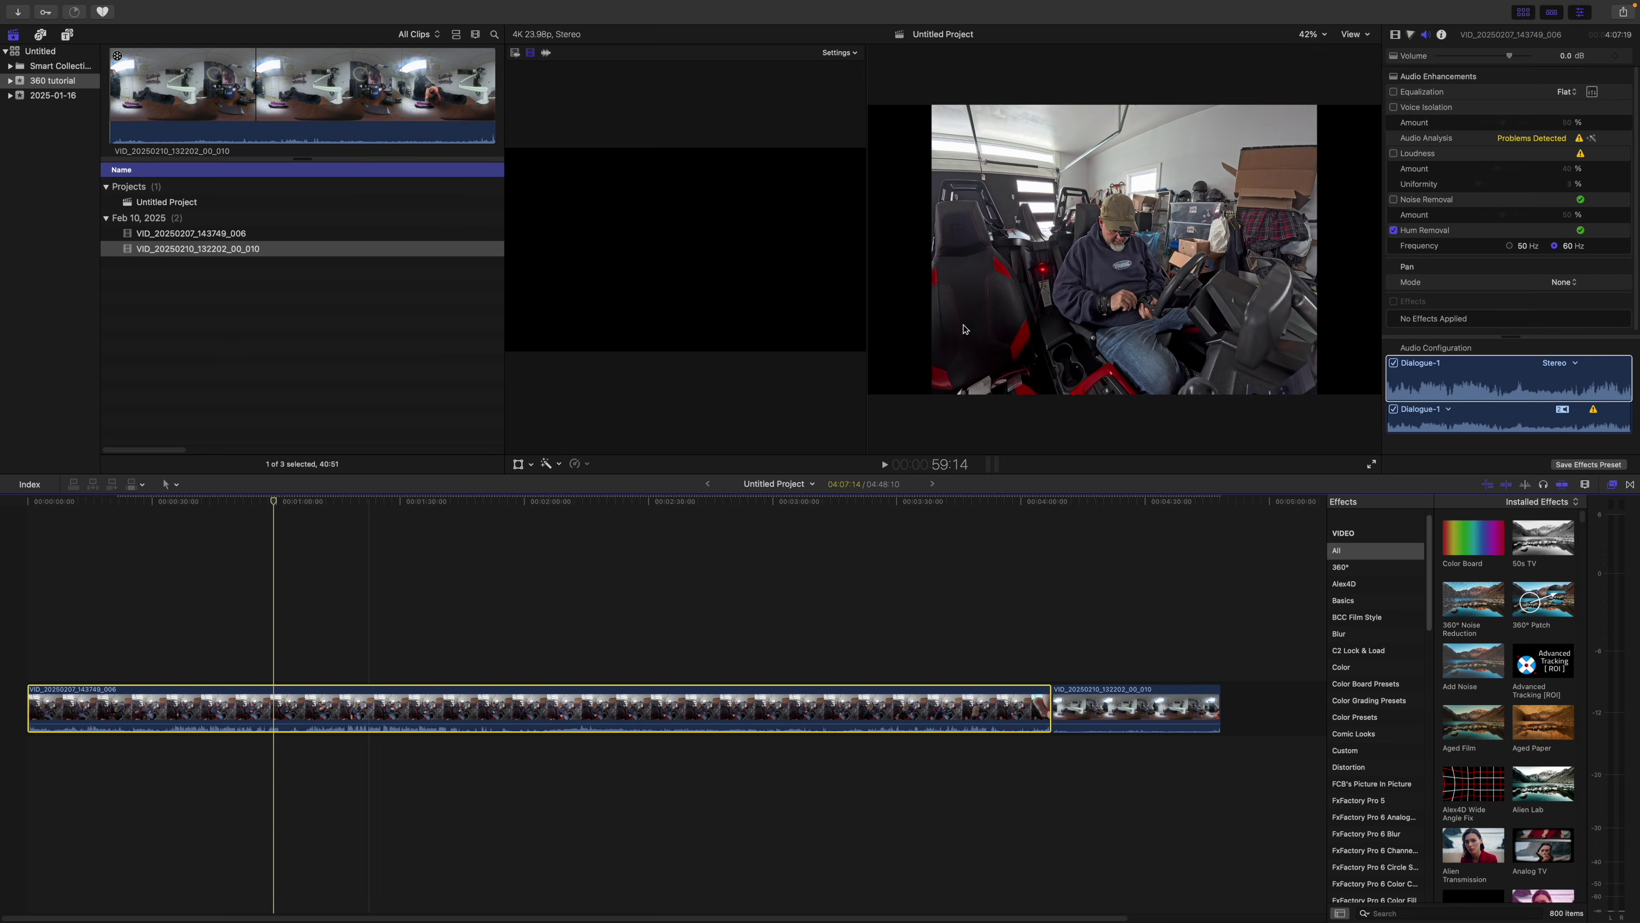
click(1395, 34)
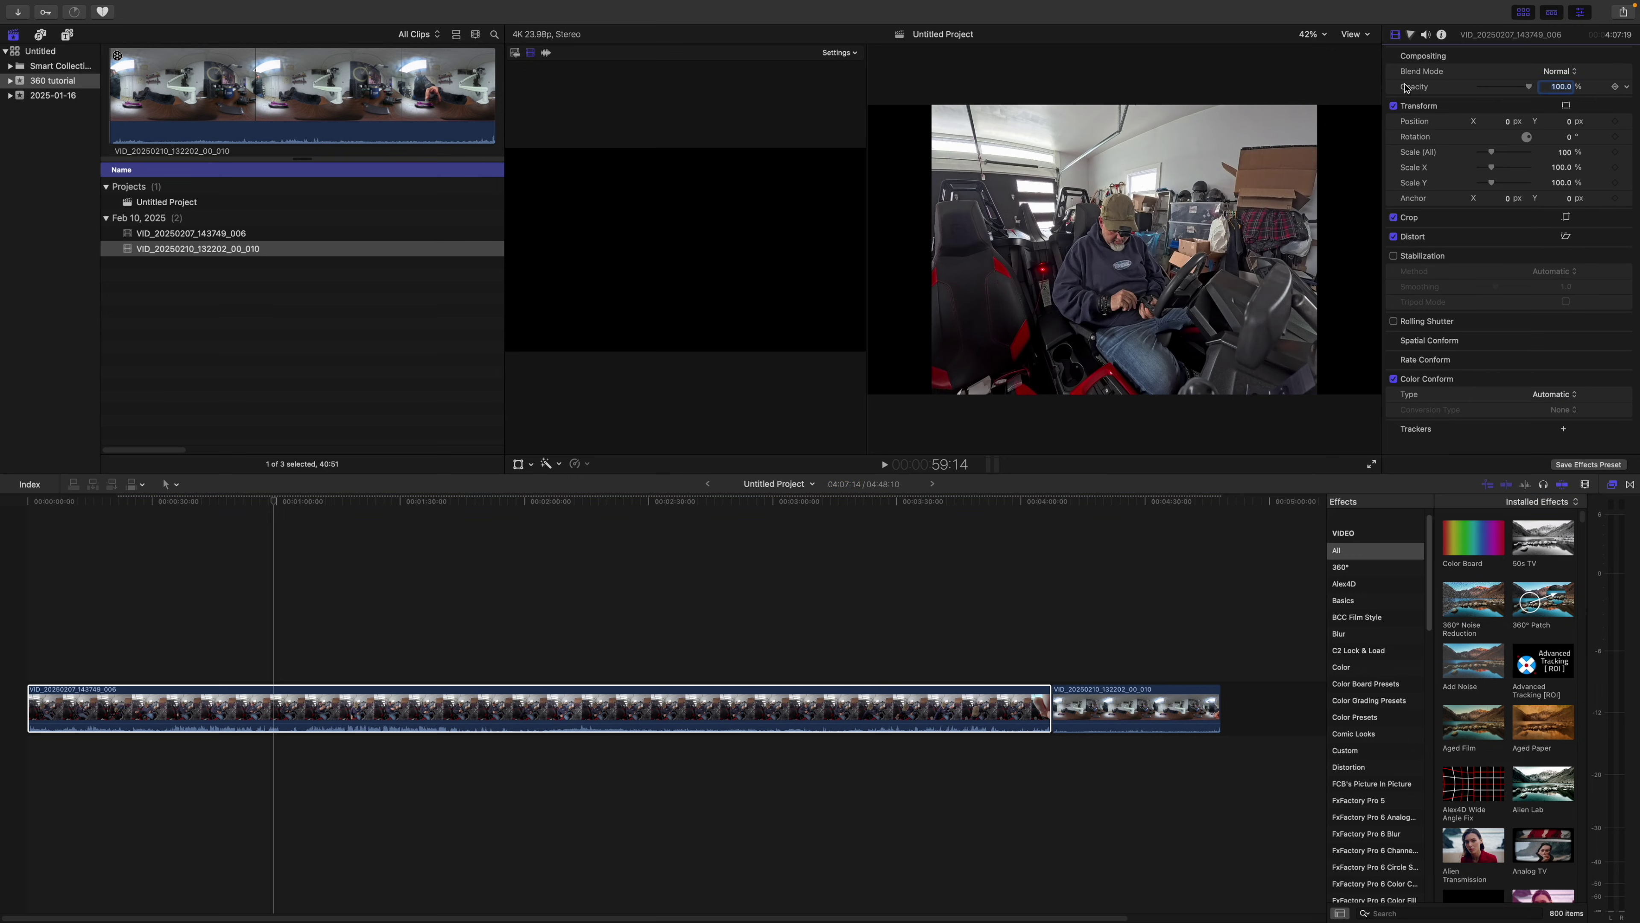
drag(1492, 152, 1505, 156)
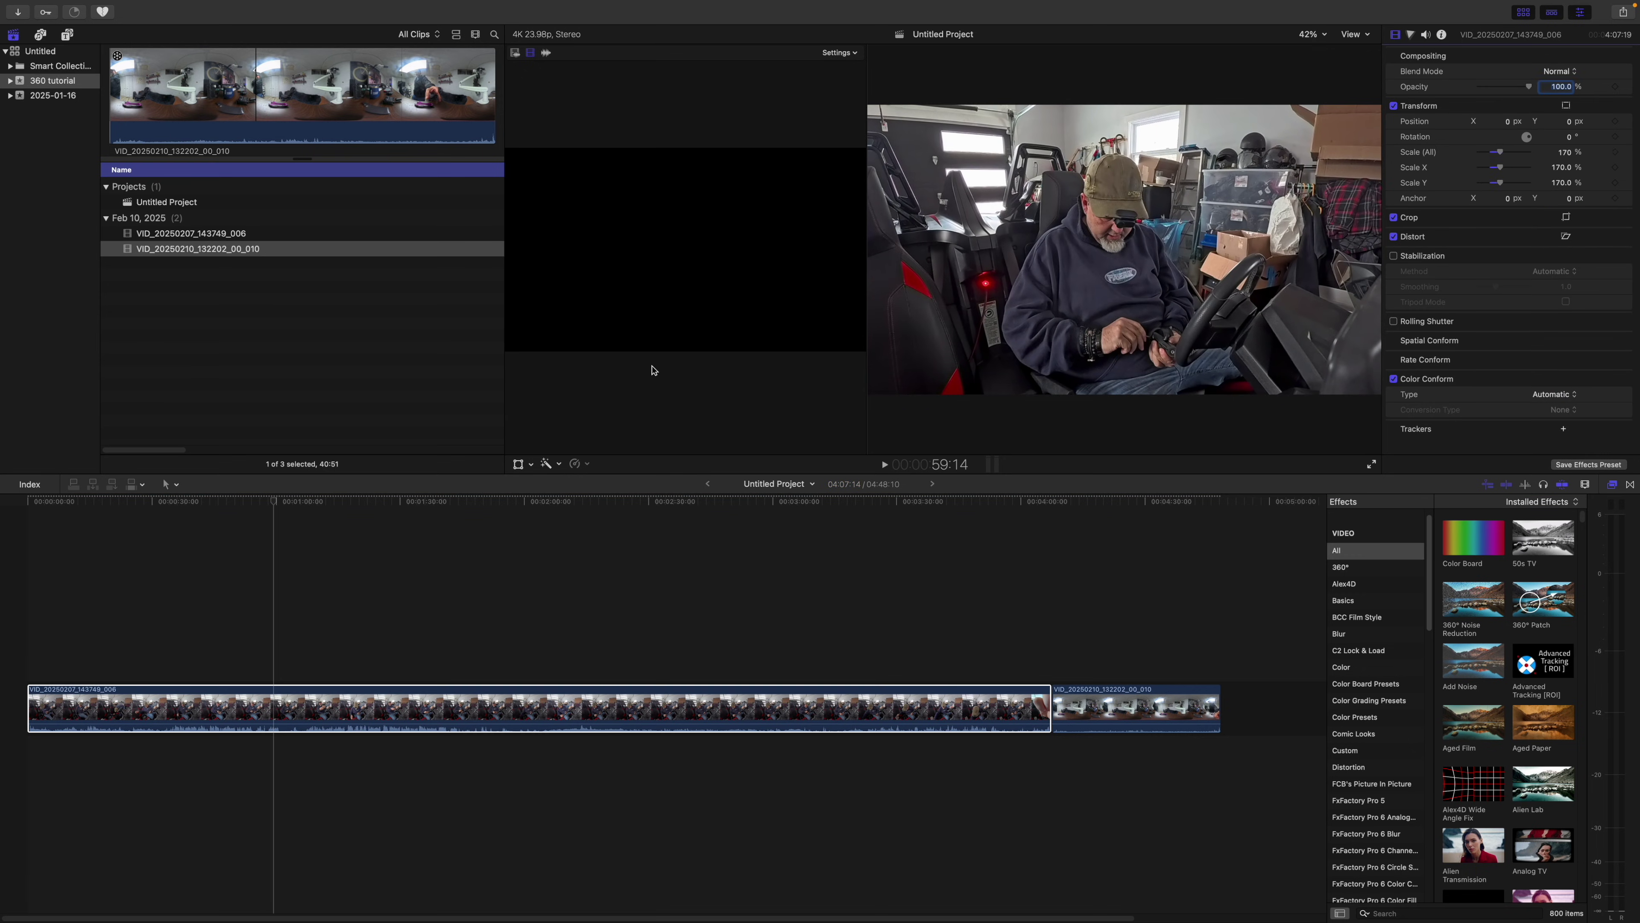
Add Transform keyframes to the single-lens clip at 25:16 and 44:14.
drag(274, 503, 134, 531)
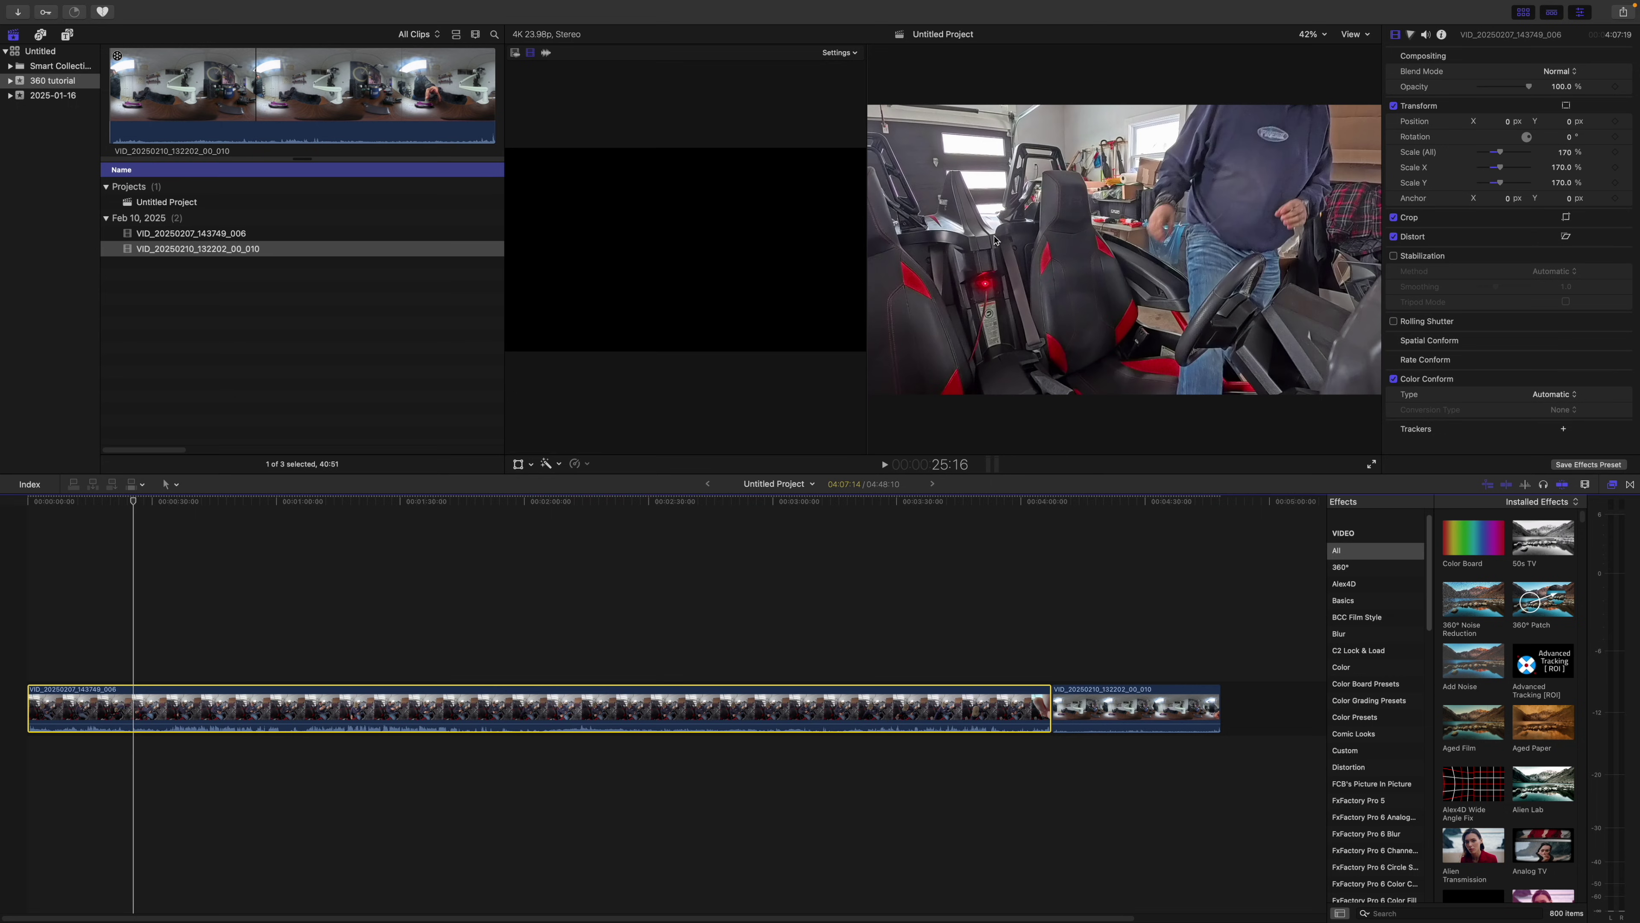
click(517, 464)
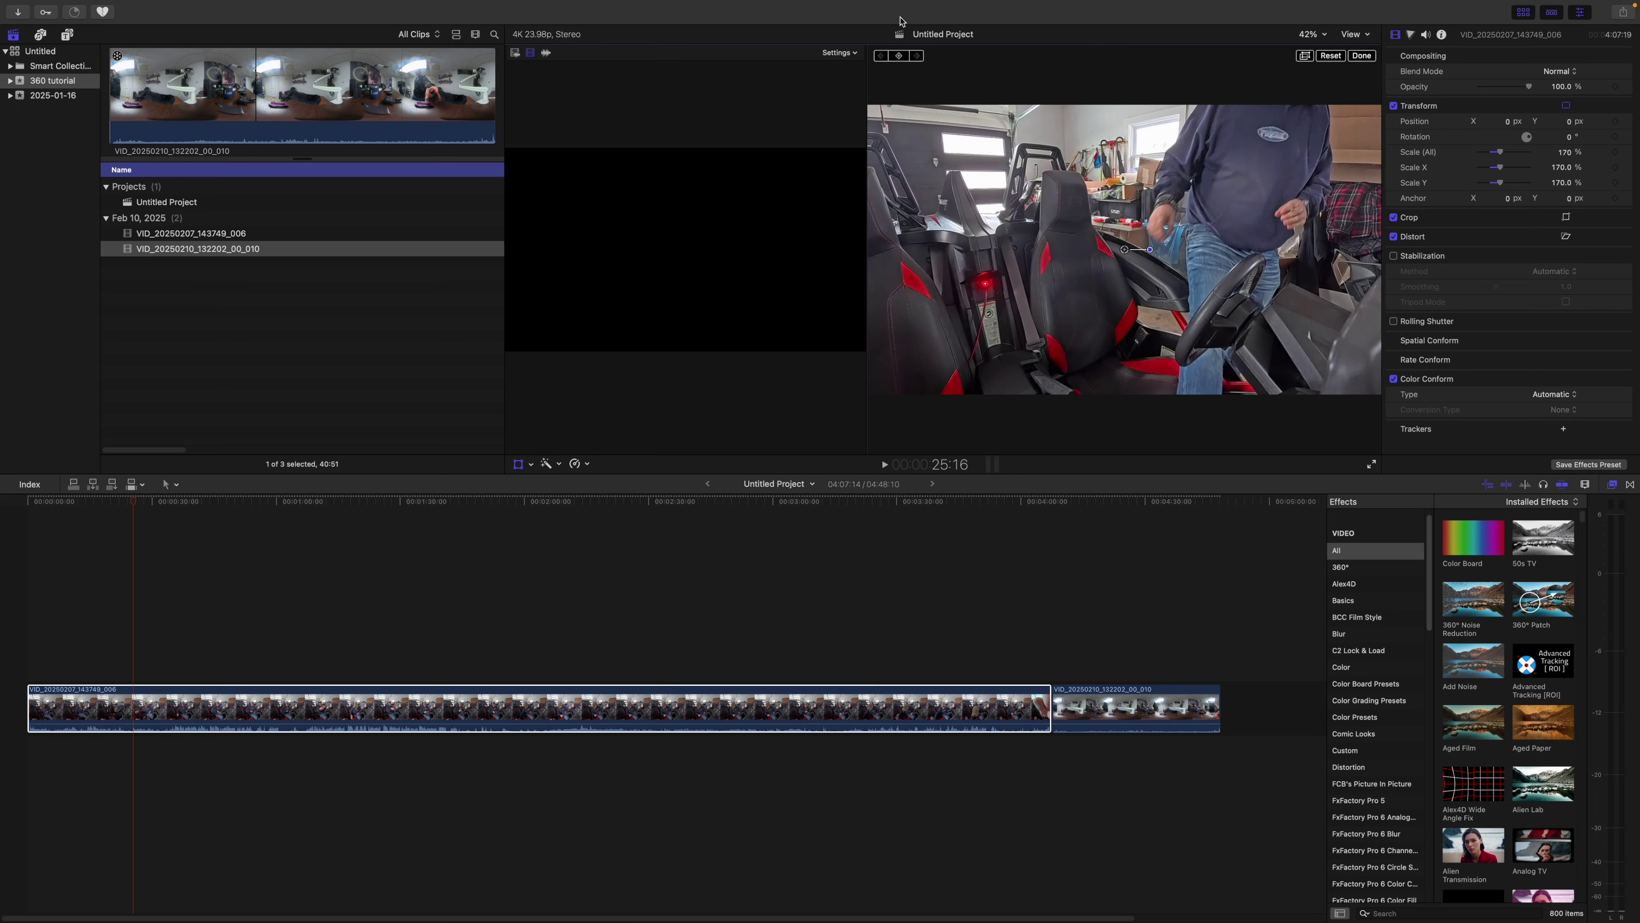
drag(137, 504, 214, 506)
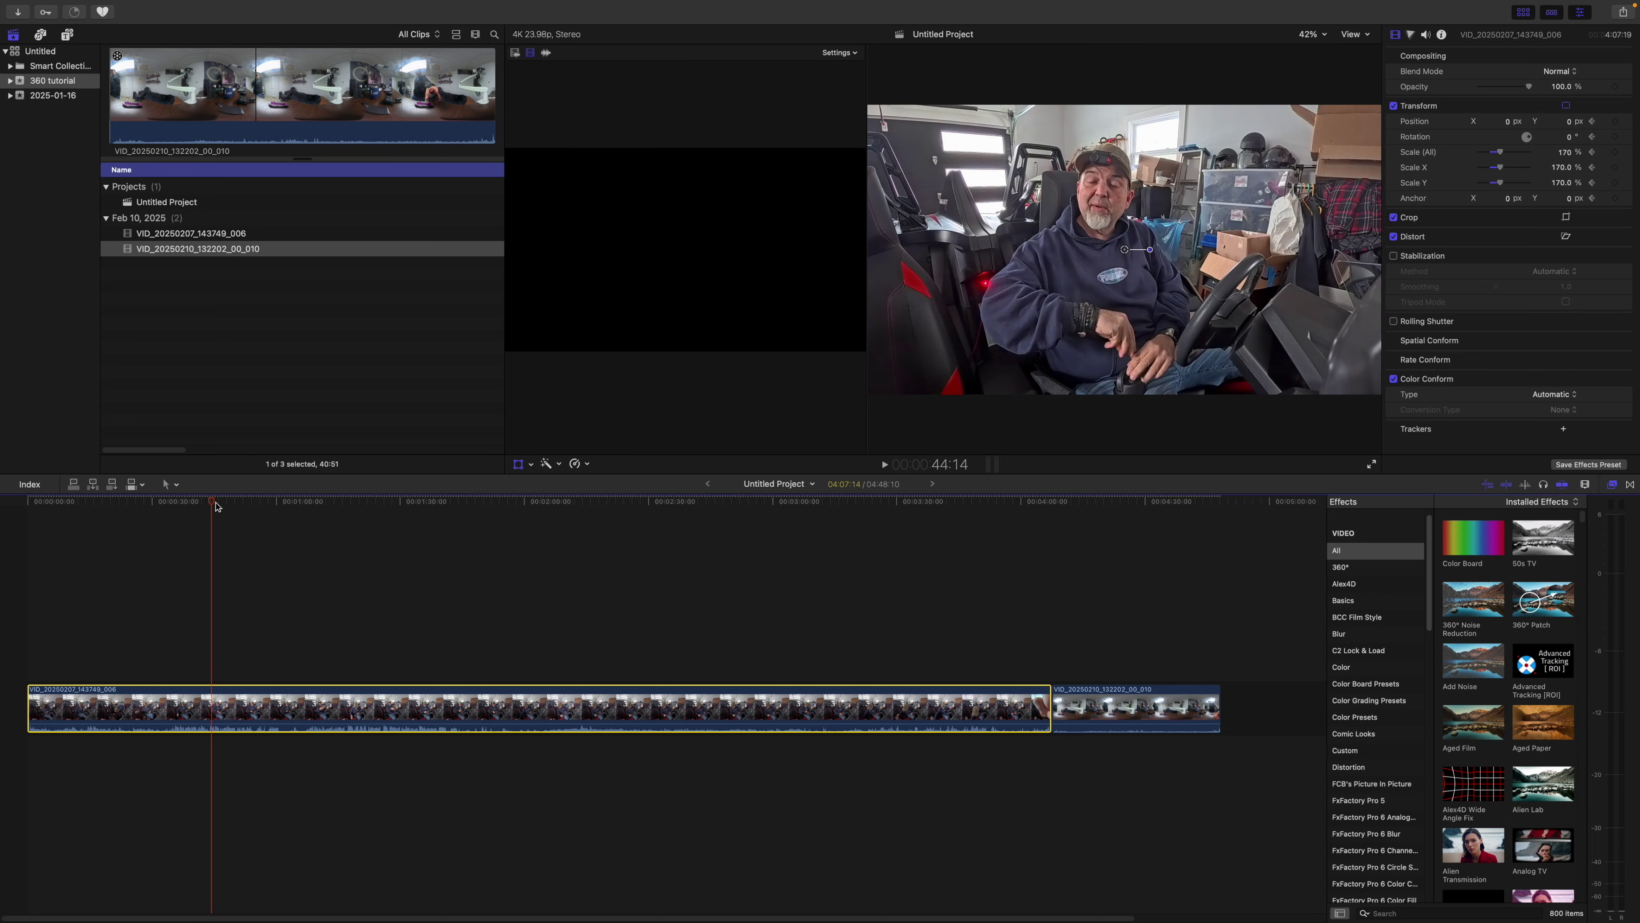
click(1111, 170)
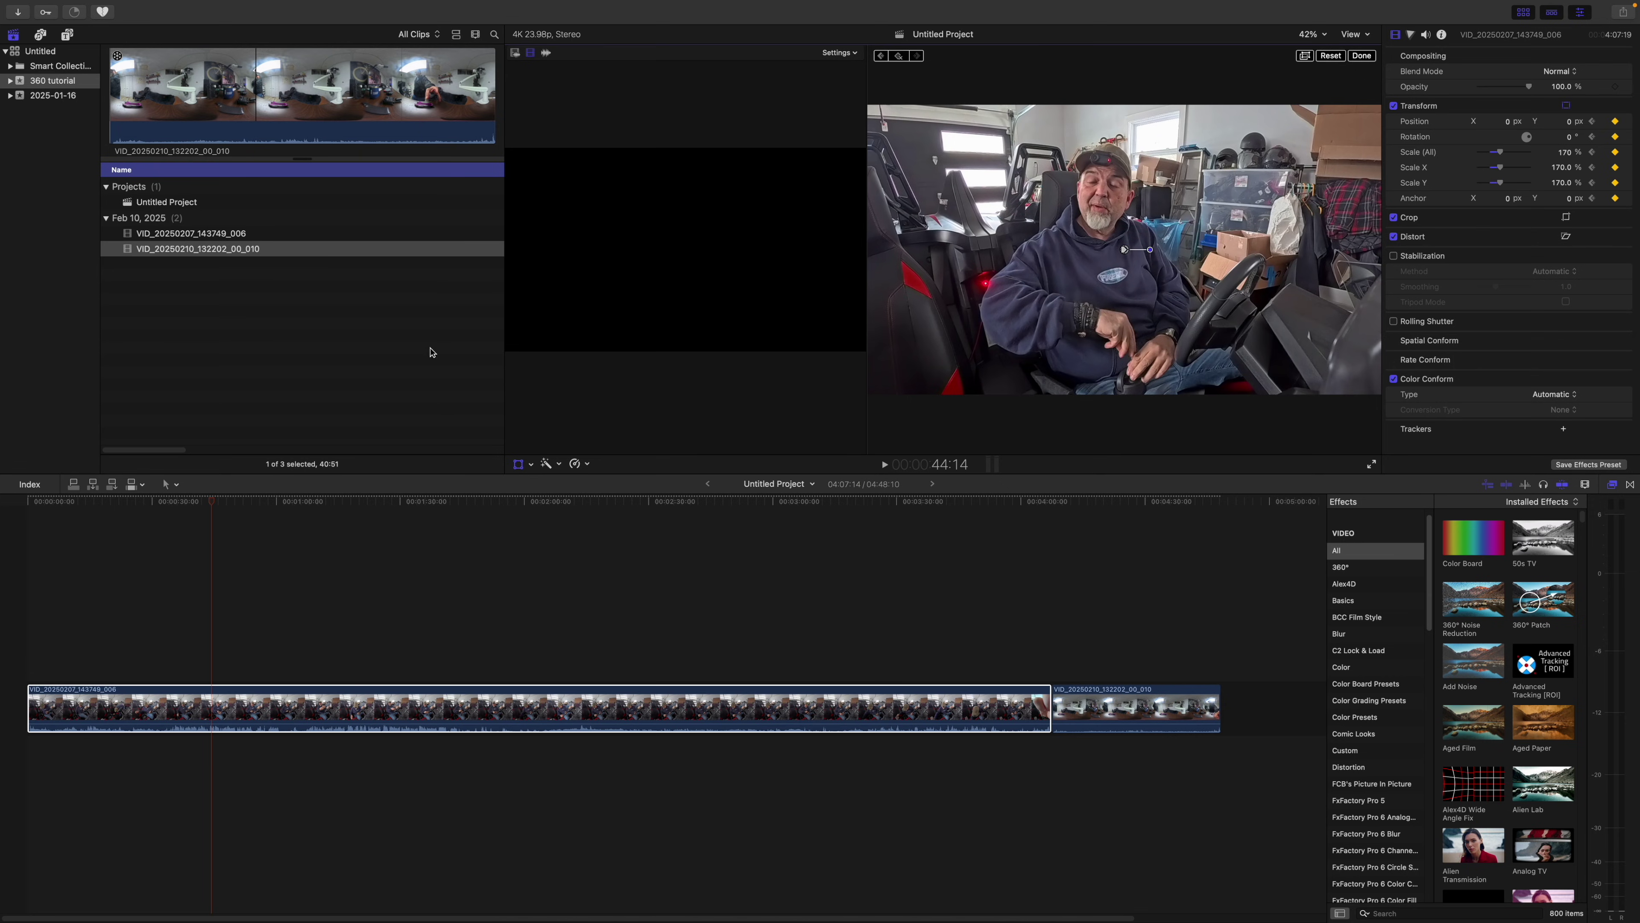
At 59:14, shift the single-lens clip's image upward to about X -49, Y 701 px and finish the transform.
drag(217, 499, 276, 506)
drag(1100, 334, 1091, 249)
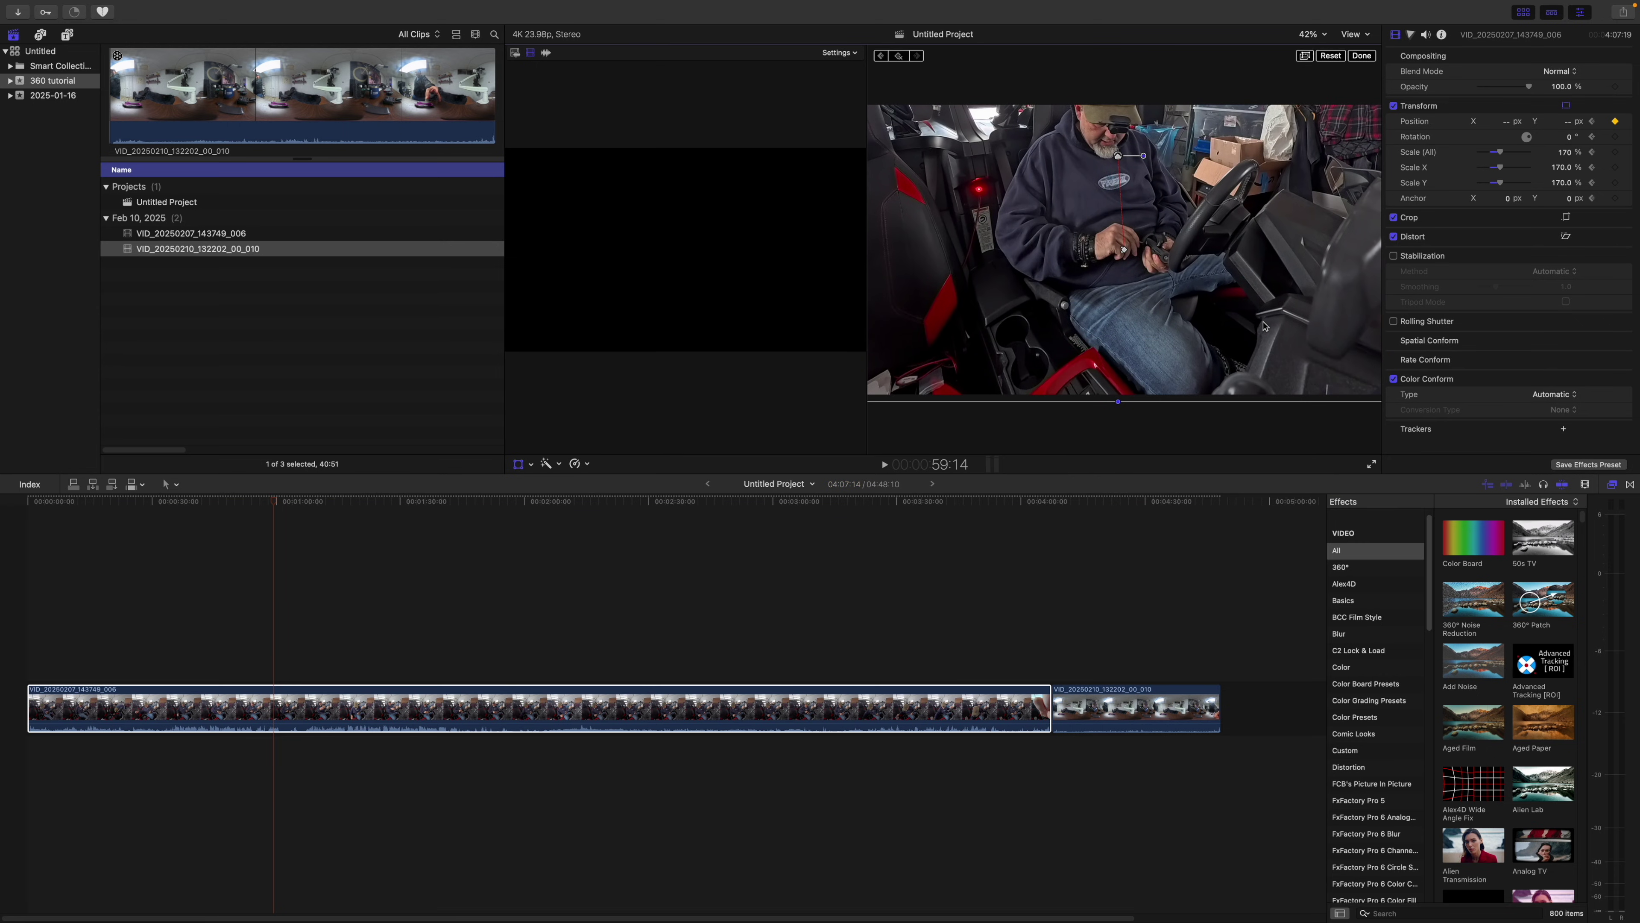
click(1361, 56)
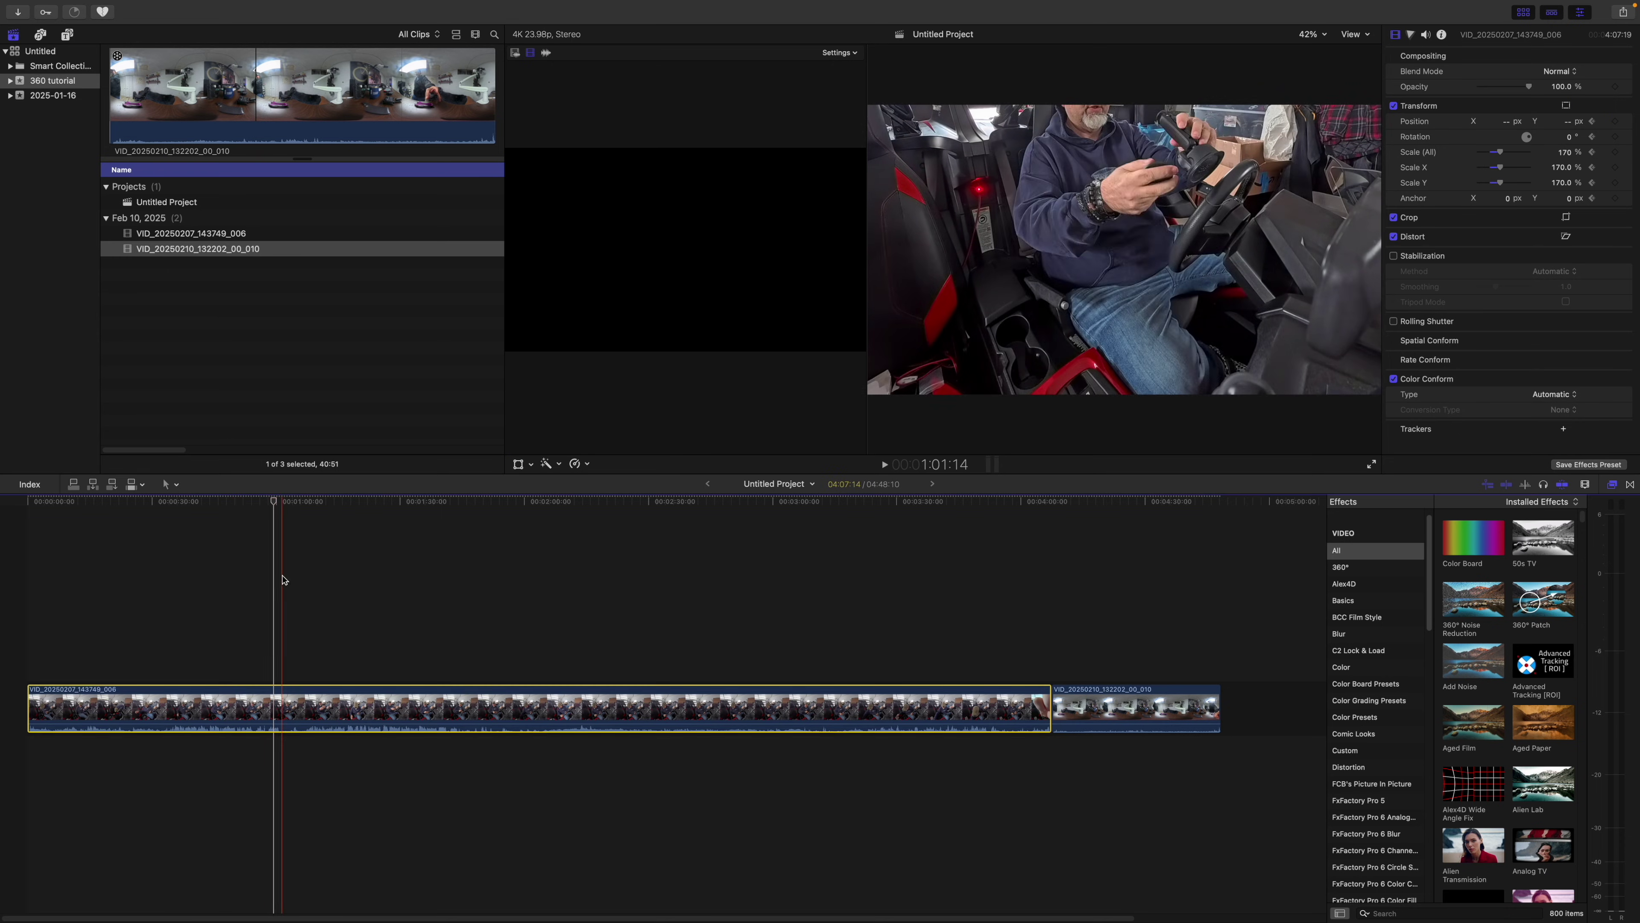
Play back the keyframed move with the sound muted and stop at 1:09:08 on the single-lens clip.
key(space)
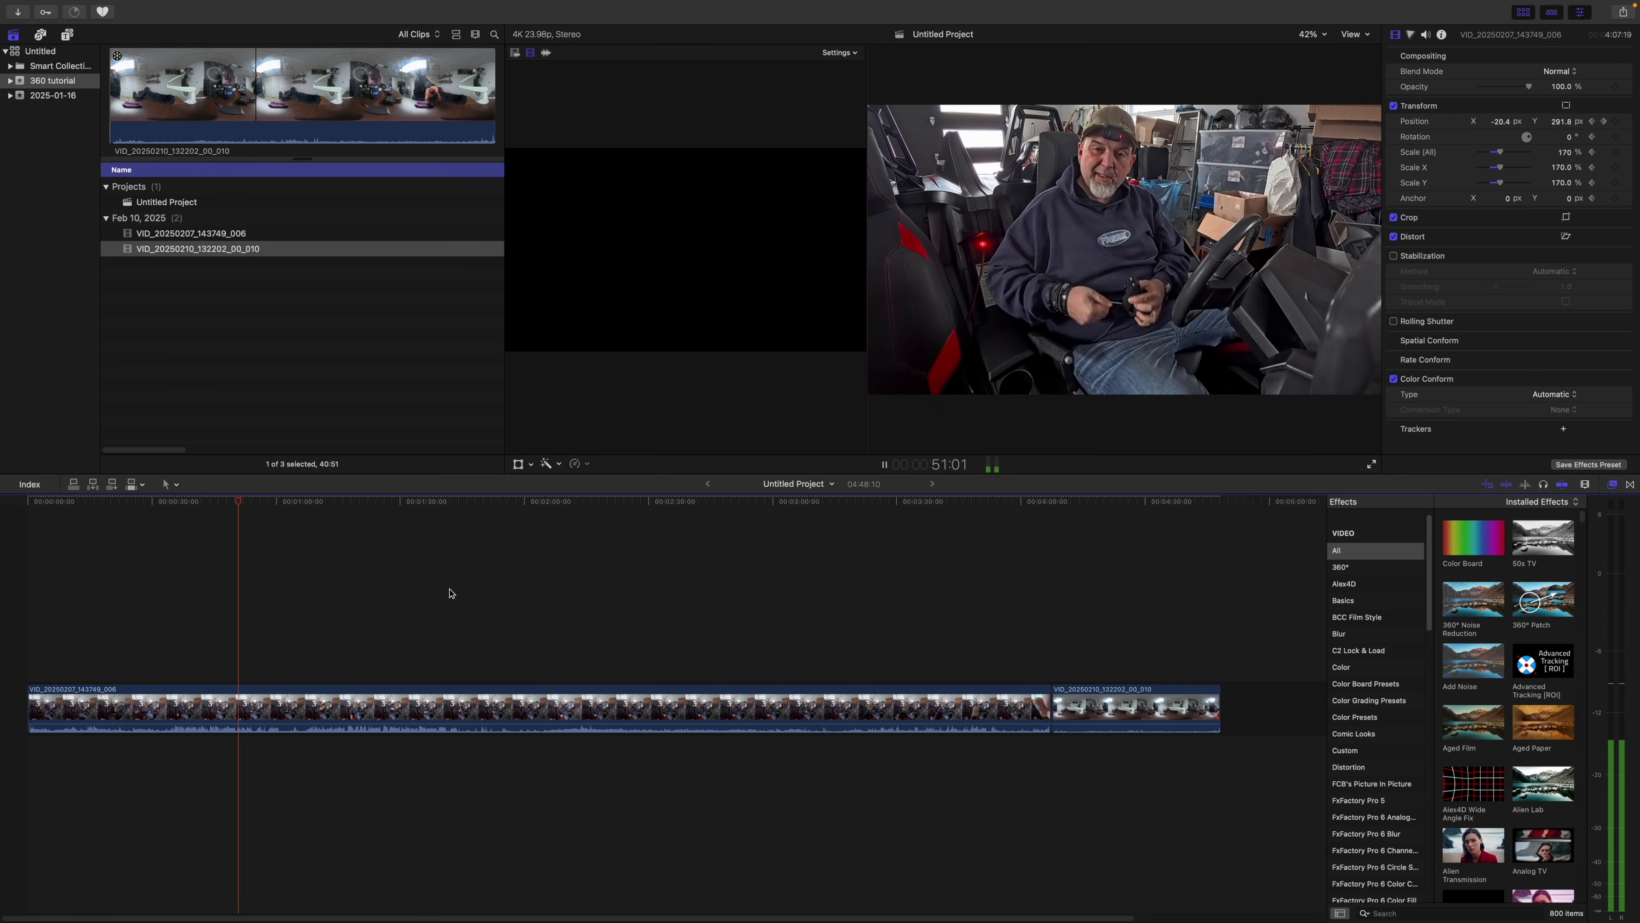
key(XF86AudioMute)
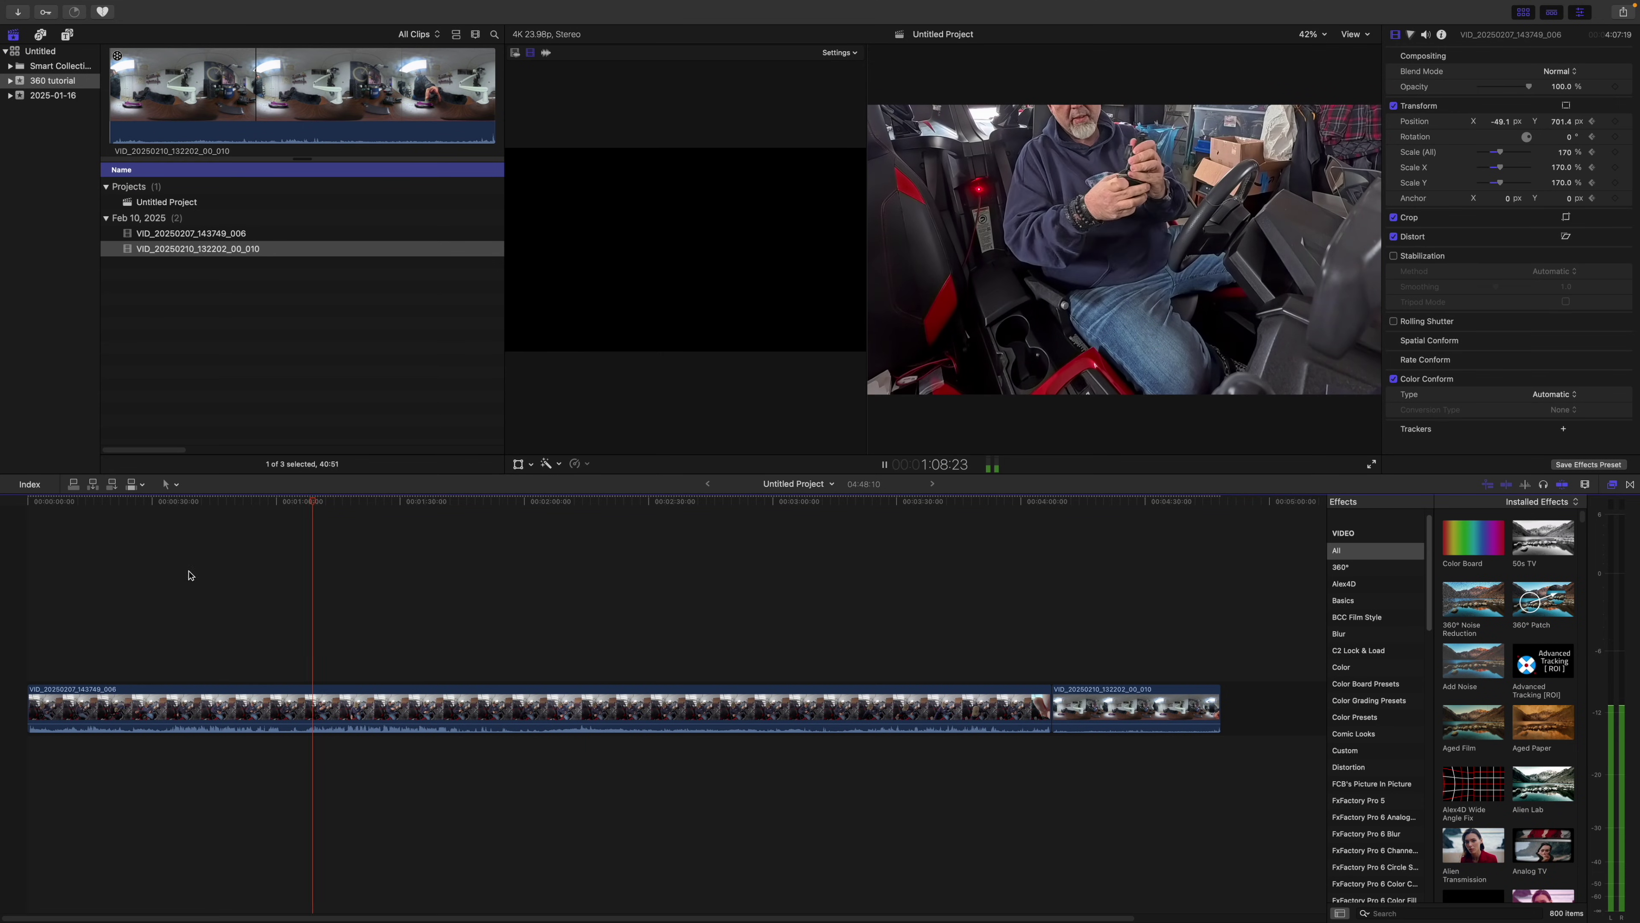
click(314, 708)
key(space)
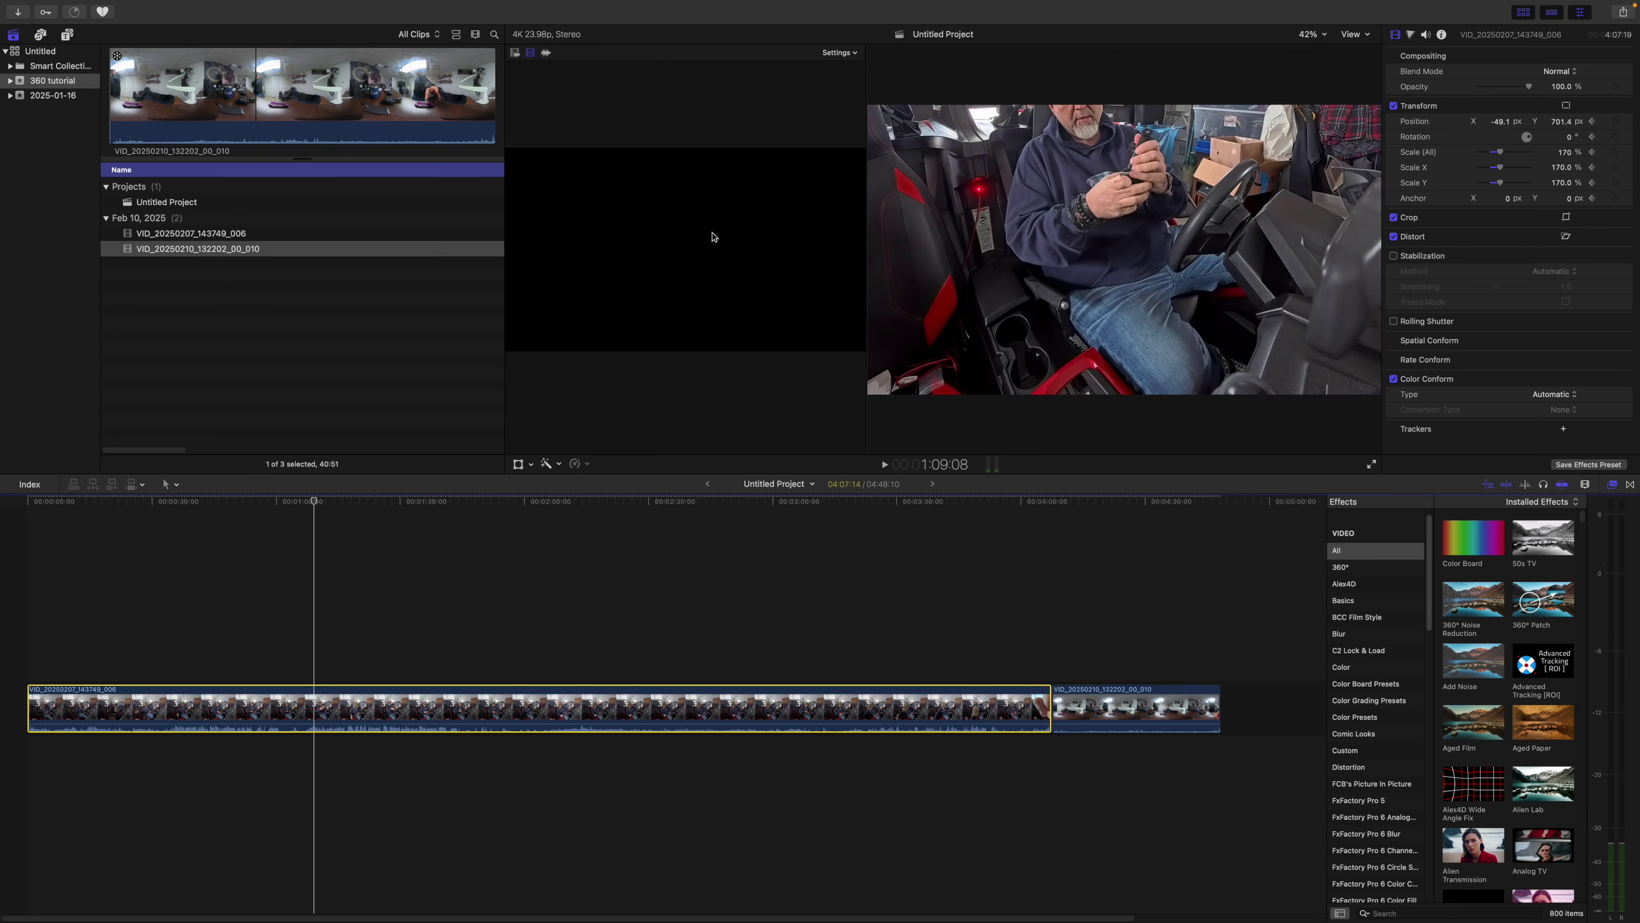
Add Transform keyframes to the single-lens clip at 1:09:08 and 1:13:09, with the position at 1:13:09 about X -52.6, Y 661.3 px.
click(908, 167)
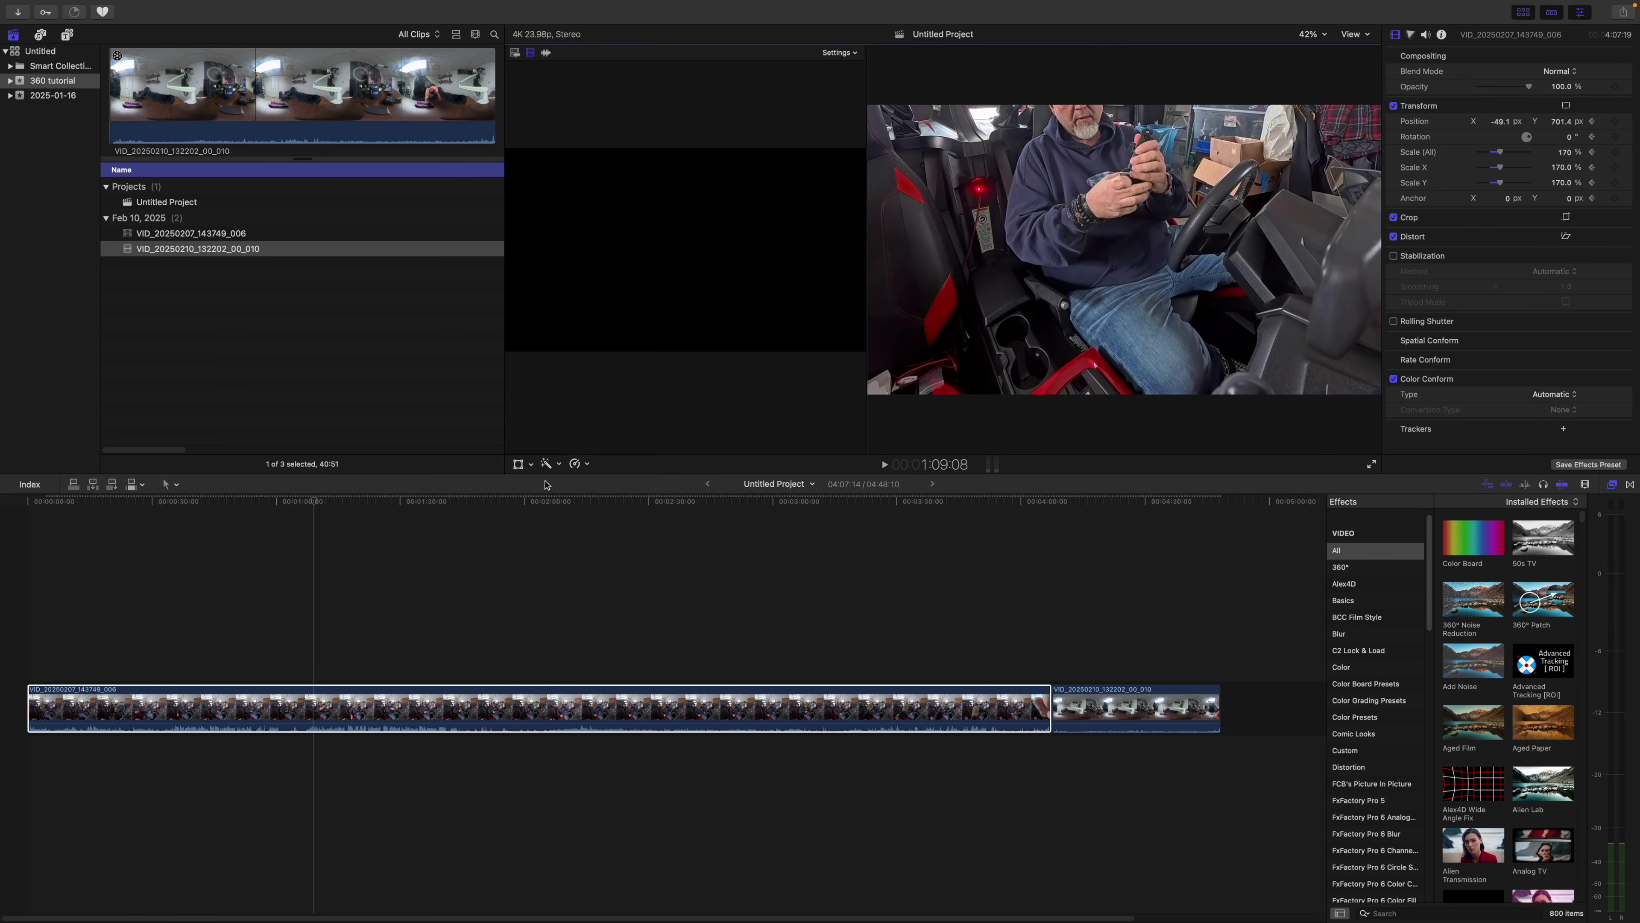
click(517, 464)
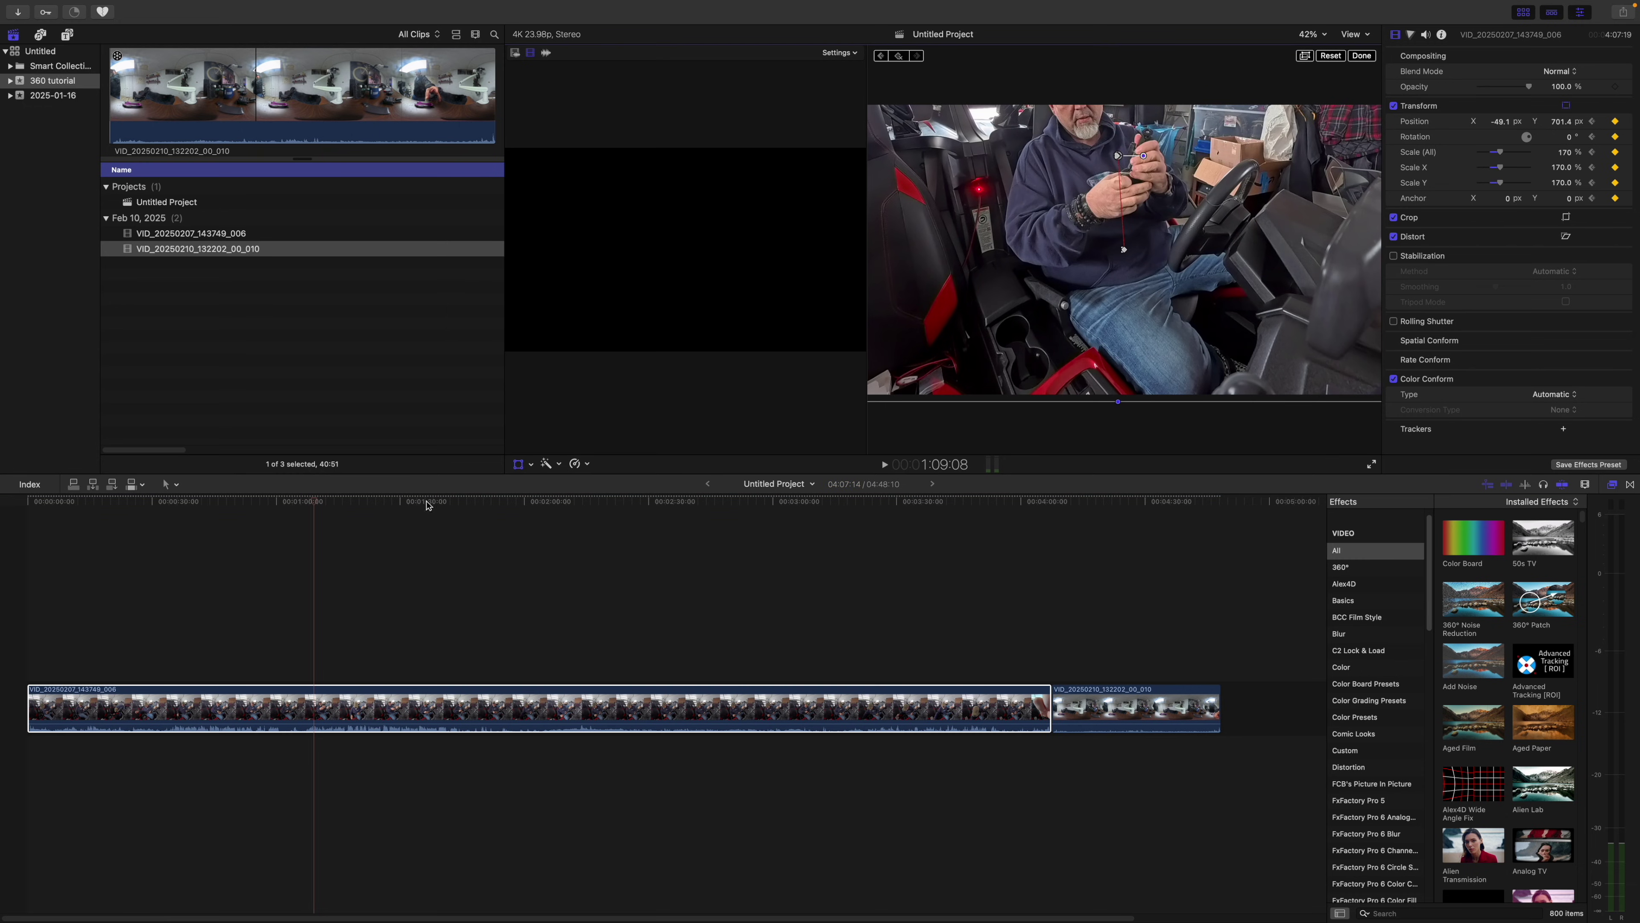
click(332, 505)
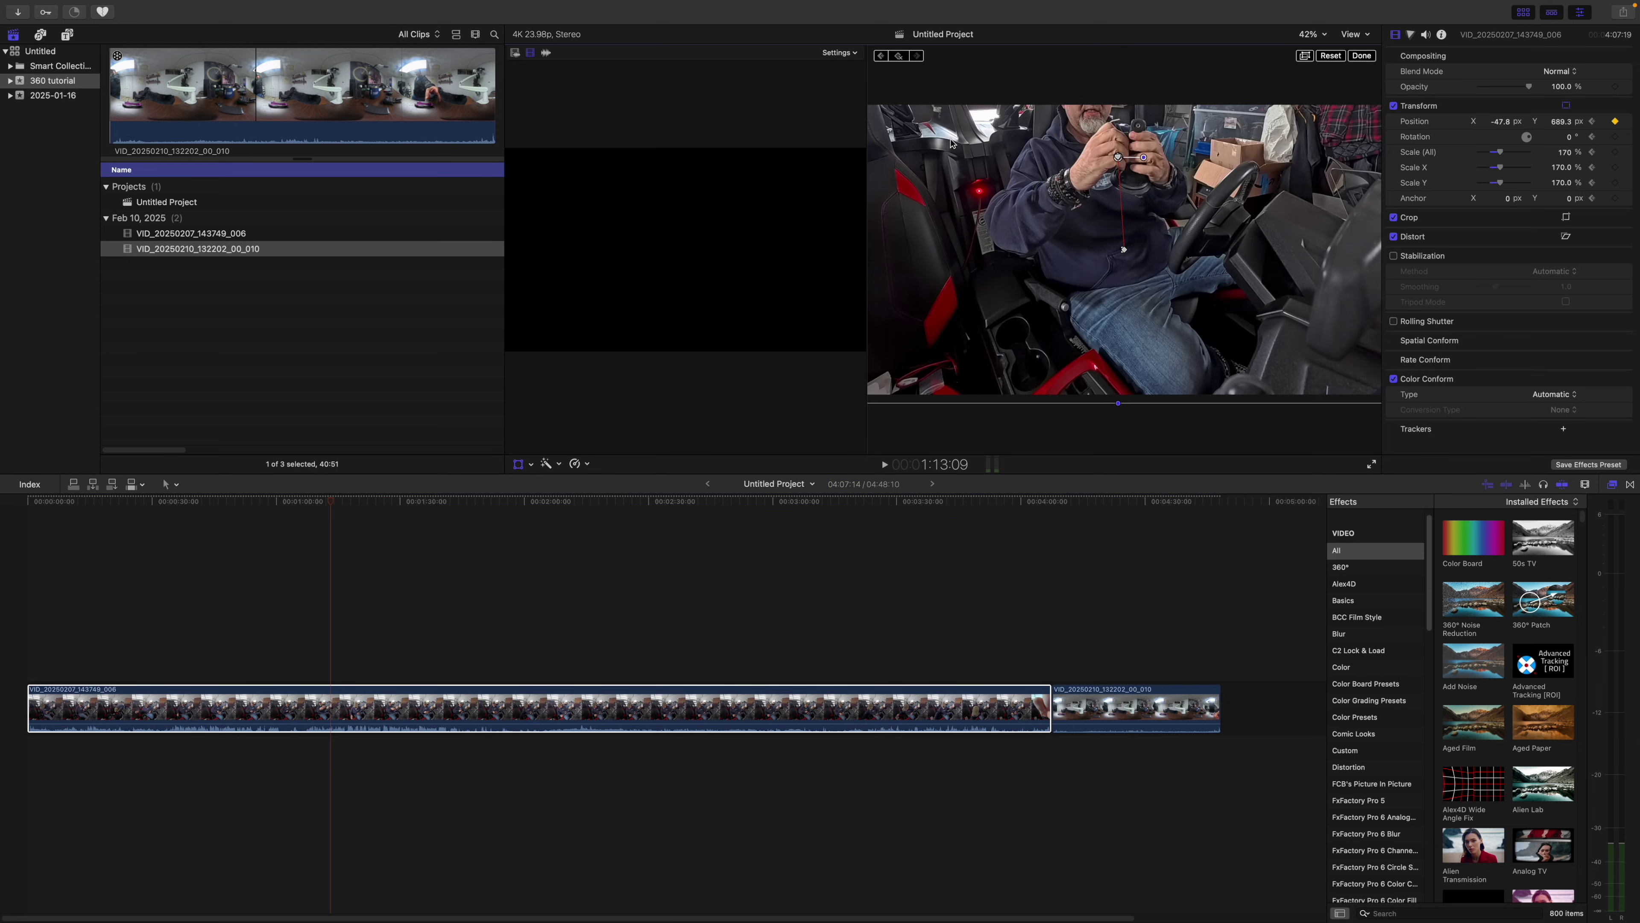
click(898, 57)
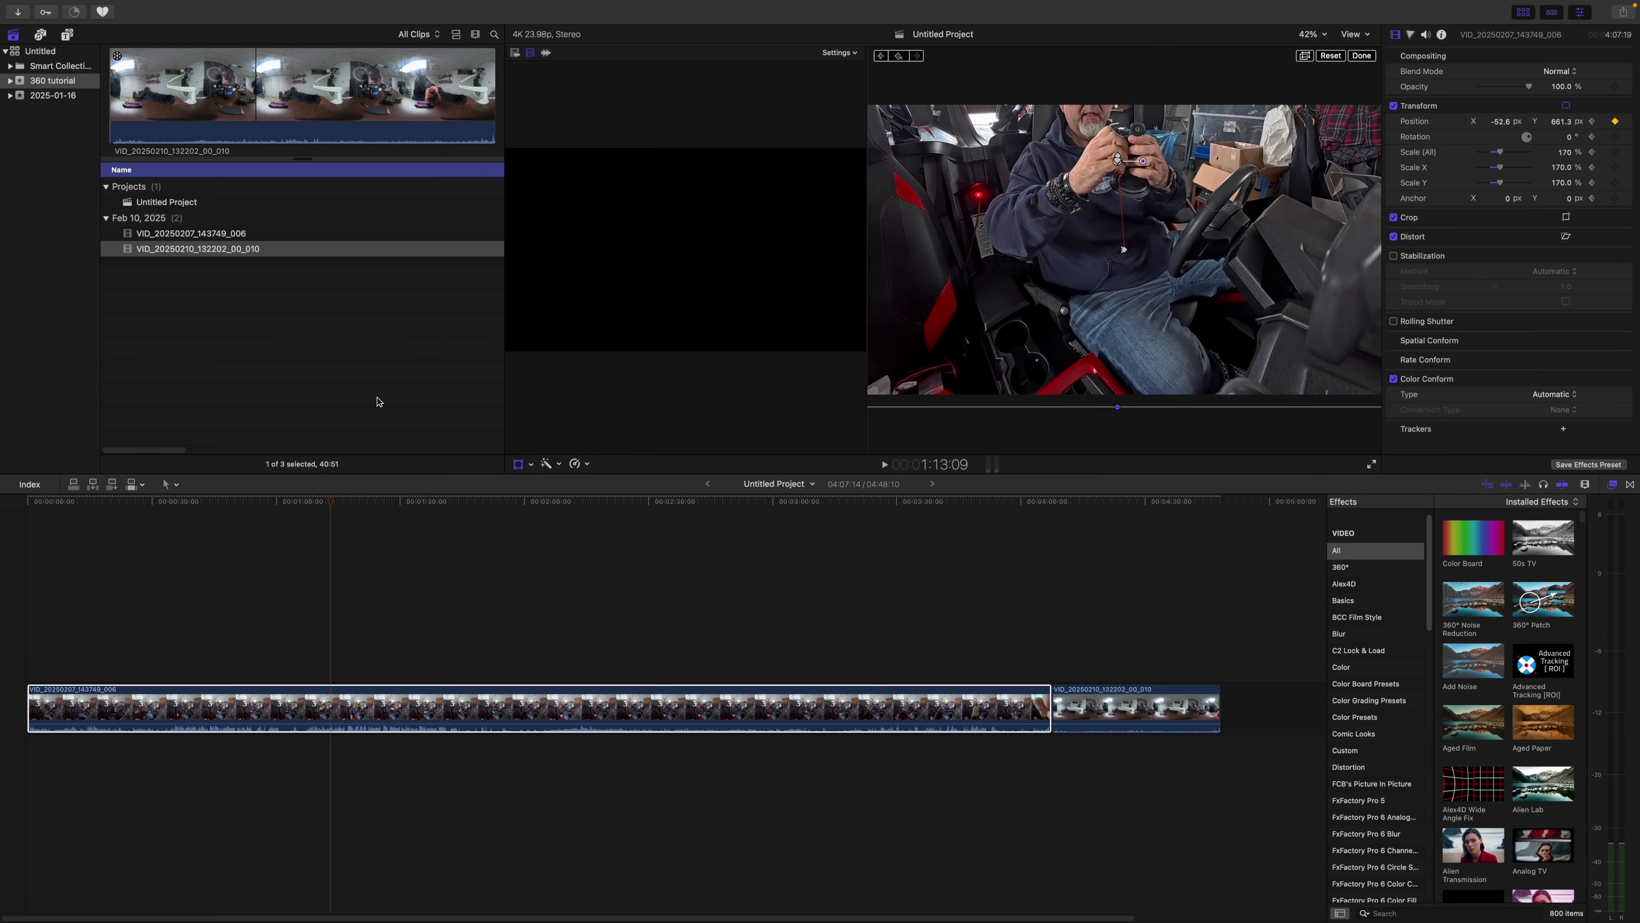
At 1:32:06, move the single-lens clip's image back down to reframe the man's face and finish the transform.
click(408, 505)
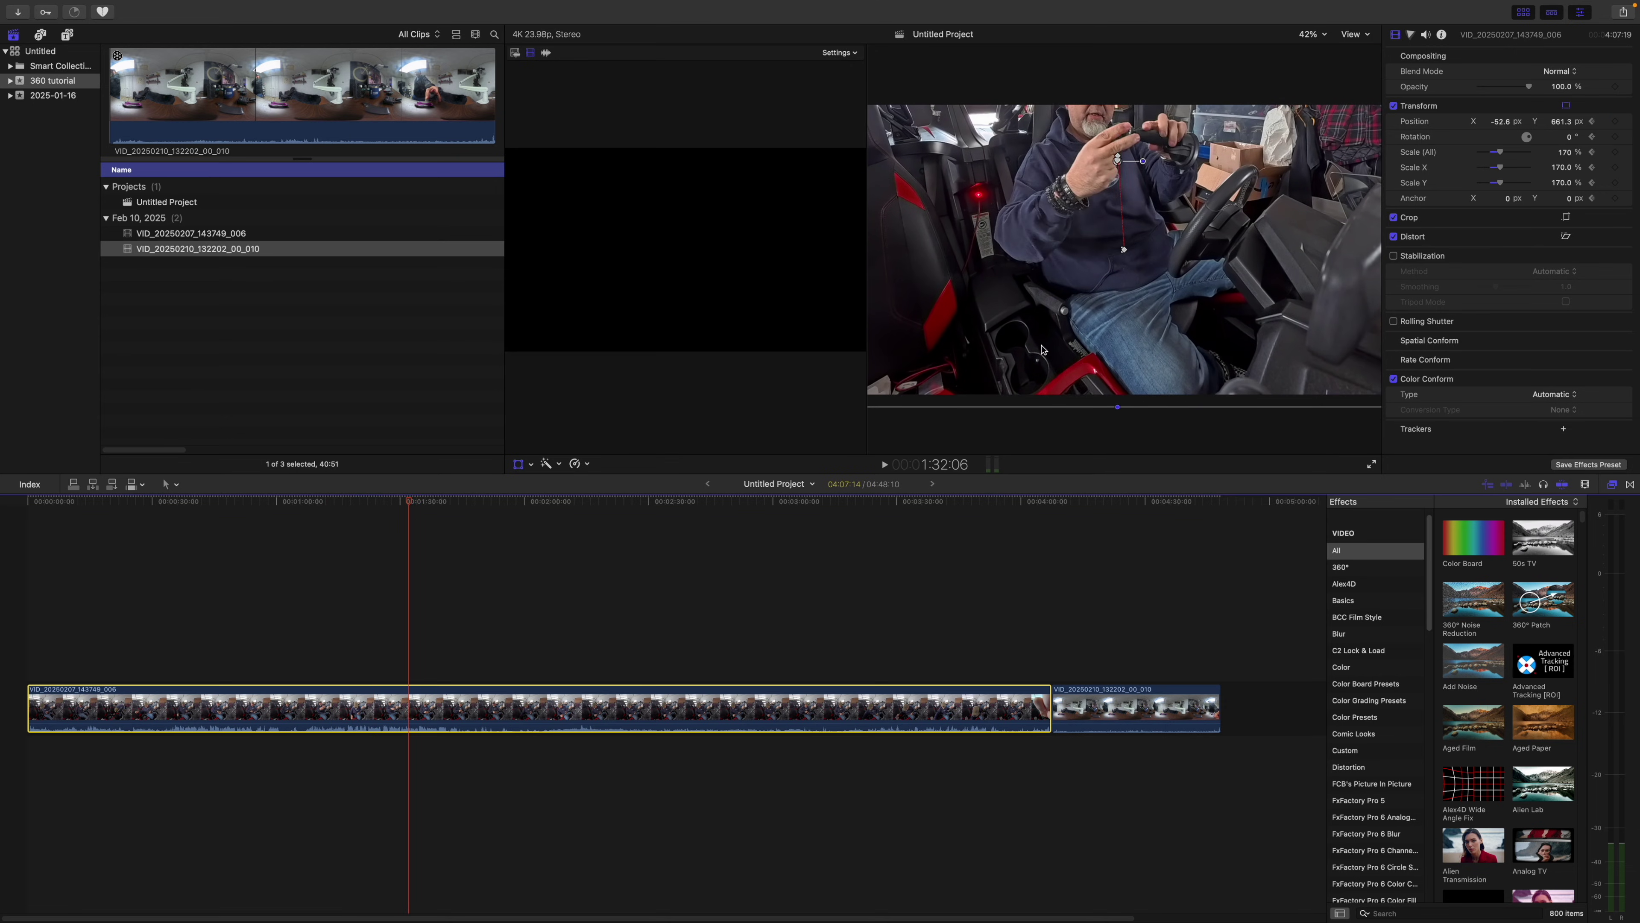
drag(1060, 349, 1059, 391)
click(1362, 56)
Play back the downward reframing and trim the end of the single-lens clip back to about 1:27:00.
key(space)
click(357, 614)
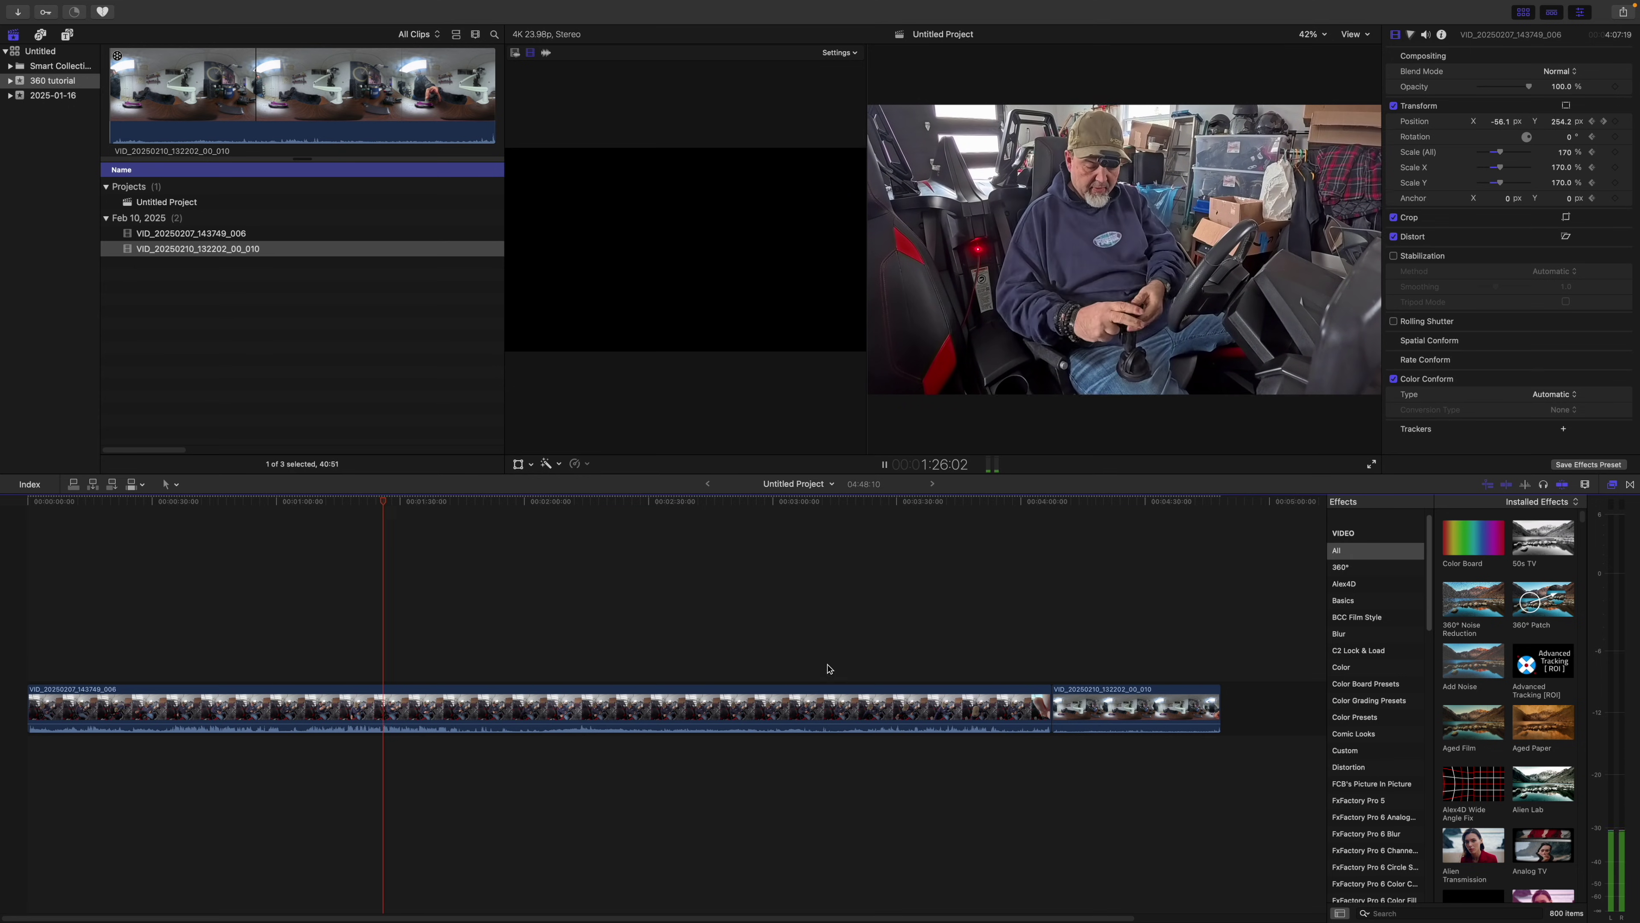
key(space)
drag(1042, 704, 385, 709)
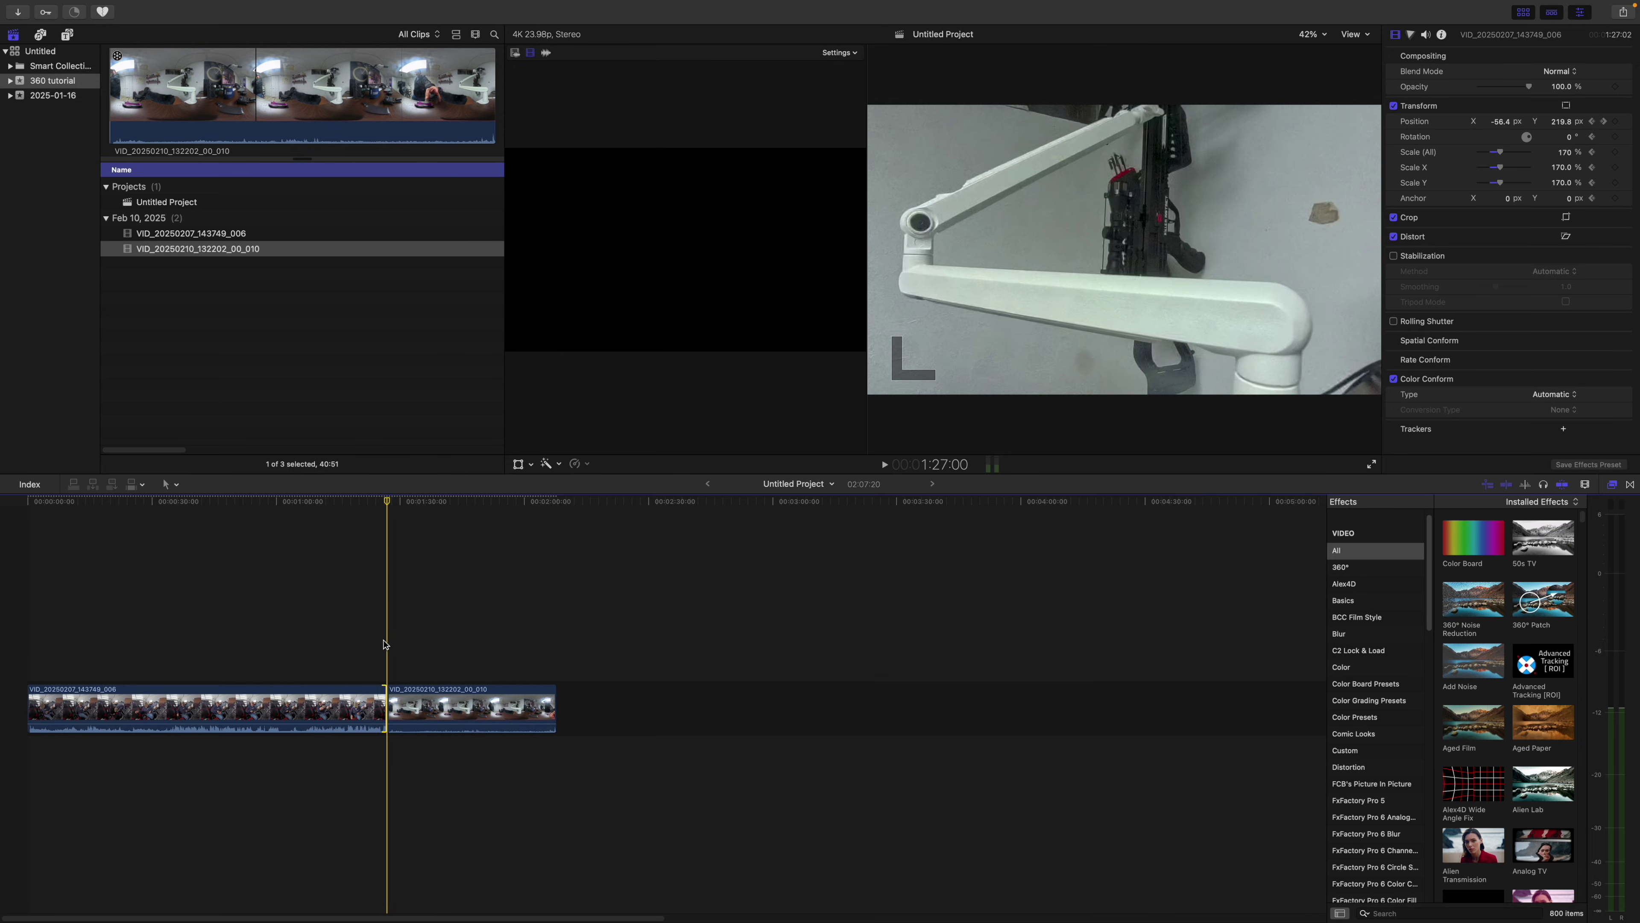
At 1:34:14, reorient the 360 clip toward the blue tumbler at about tilt -18°, pan -105°, and keyframe that orientation.
click(450, 506)
drag(451, 506, 442, 512)
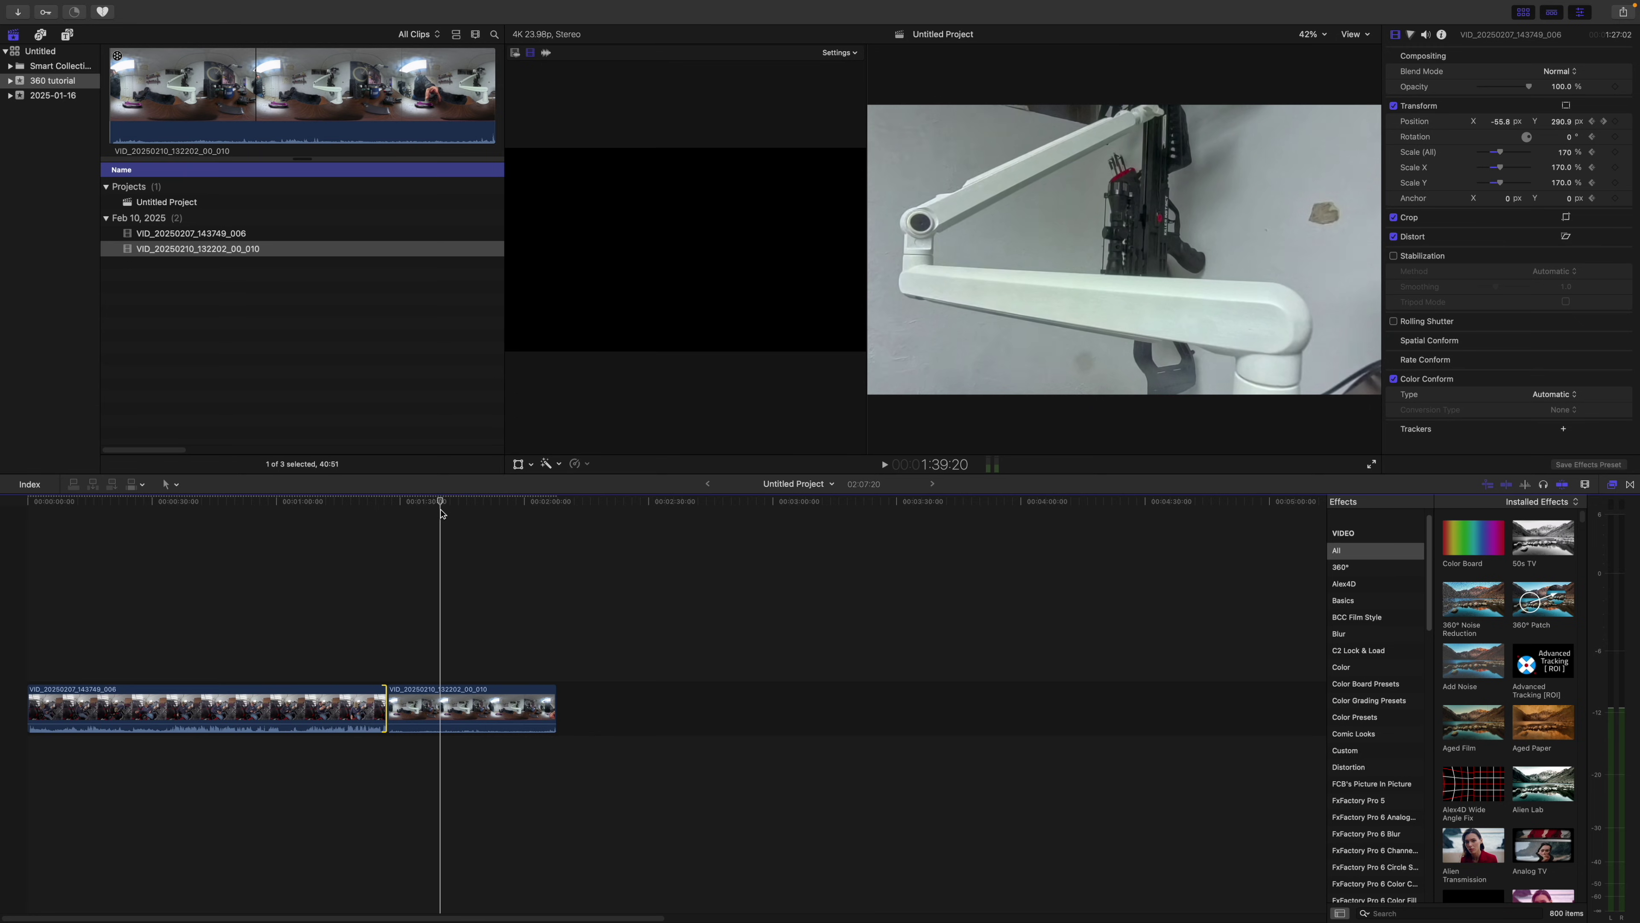
click(449, 696)
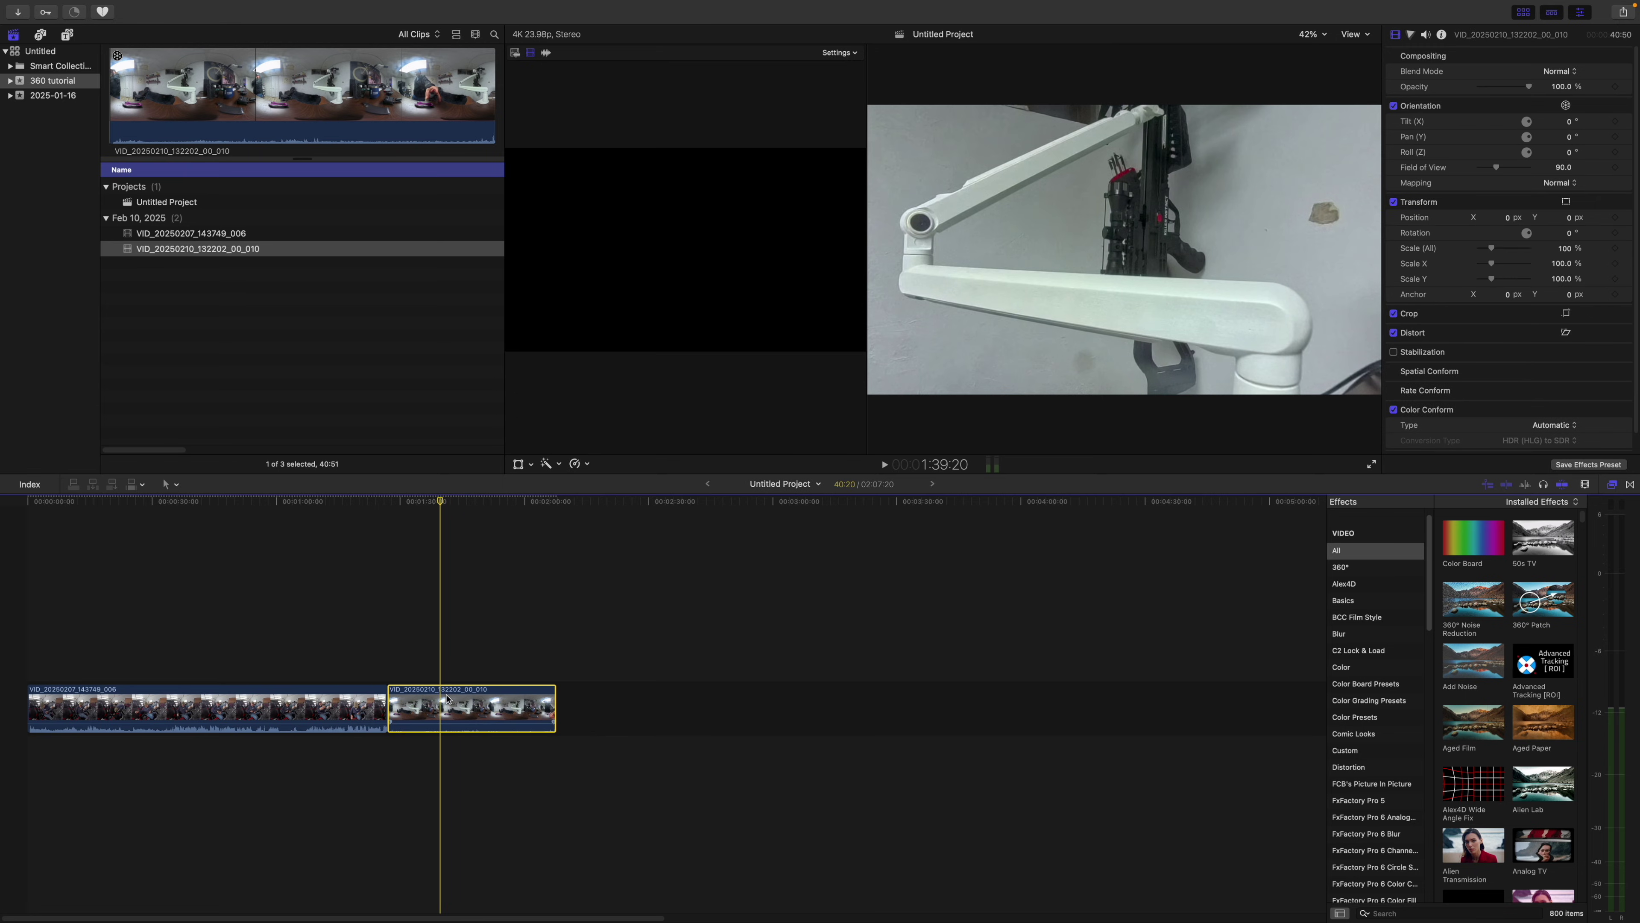
mouse_move(440, 504)
mouse_down()
mouse_move(395, 517)
mouse_move(420, 526)
mouse_up()
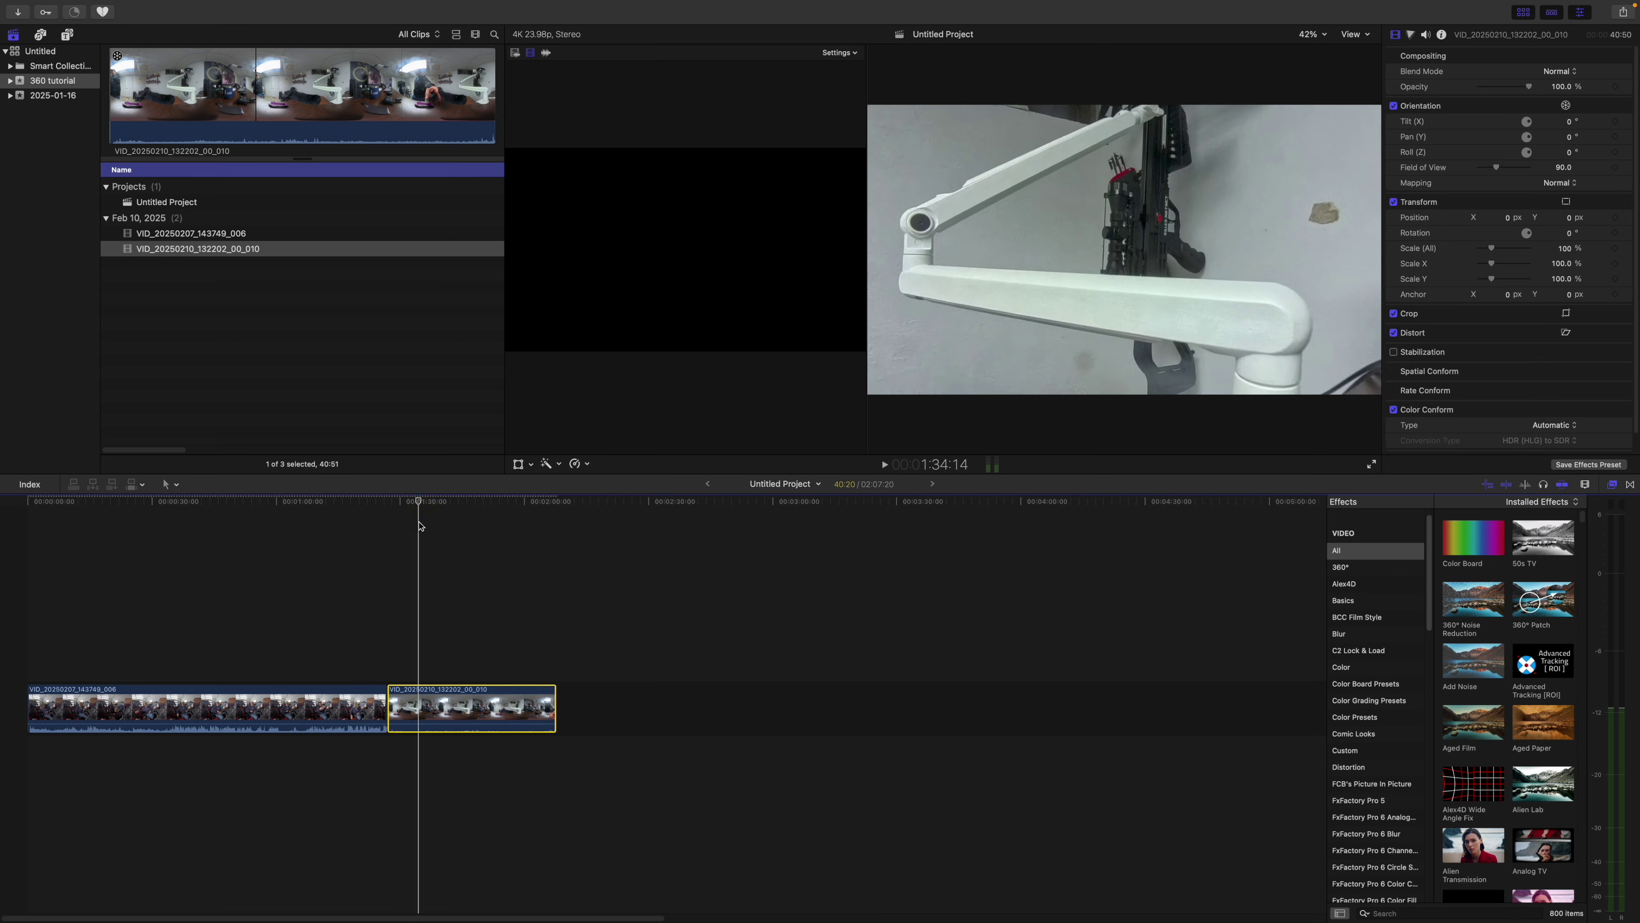
click(530, 465)
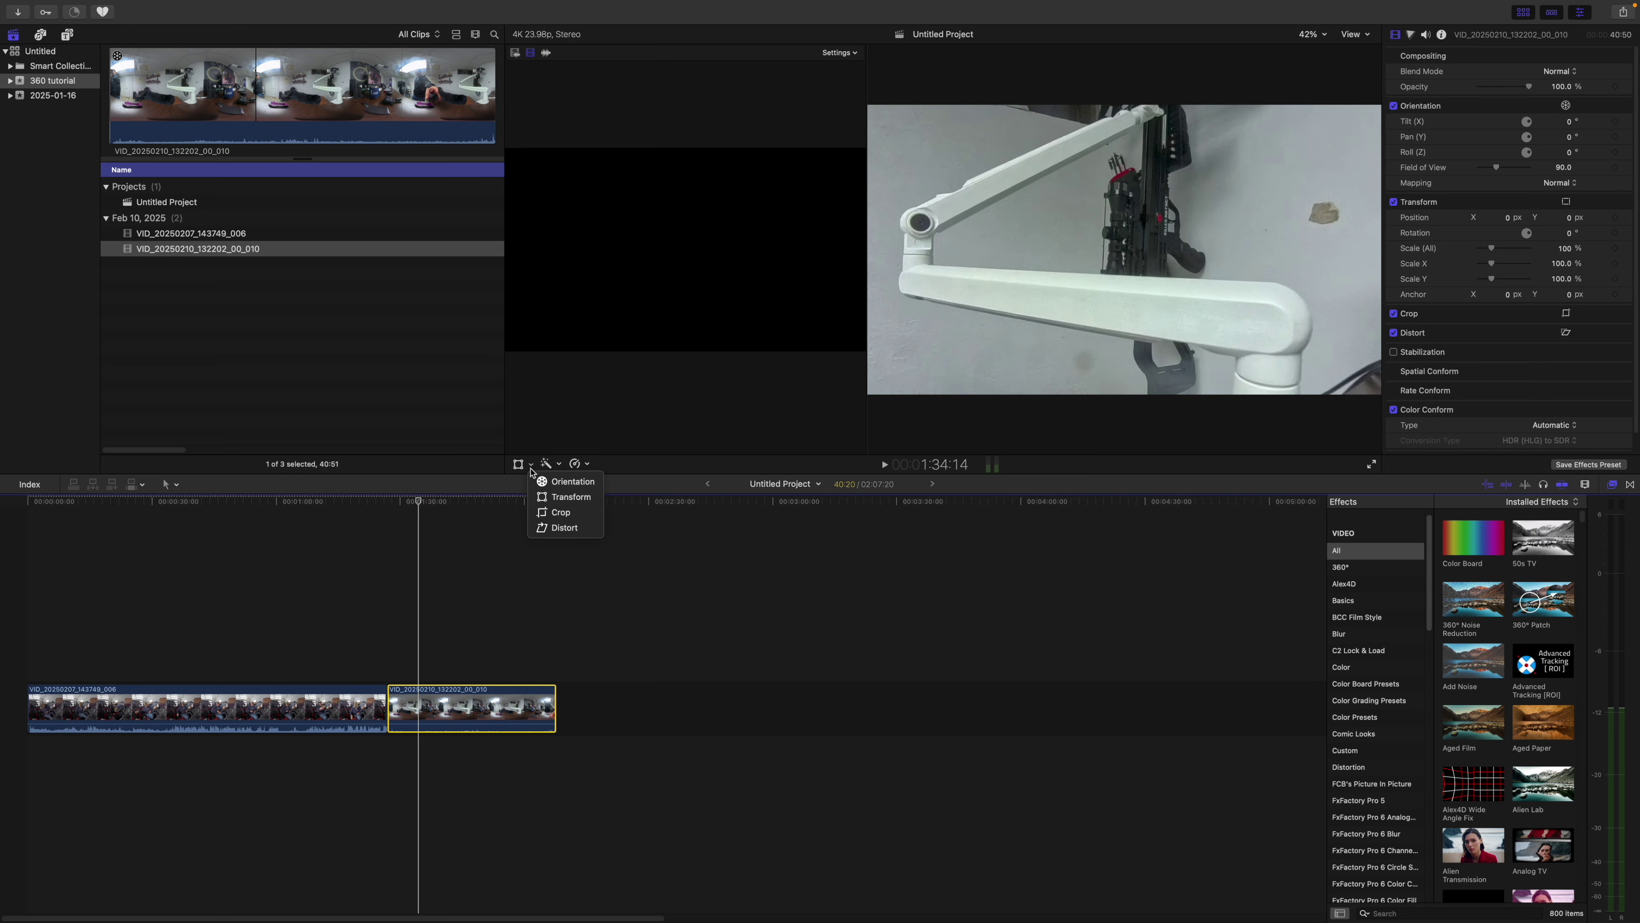
click(556, 482)
drag(997, 379, 1060, 304)
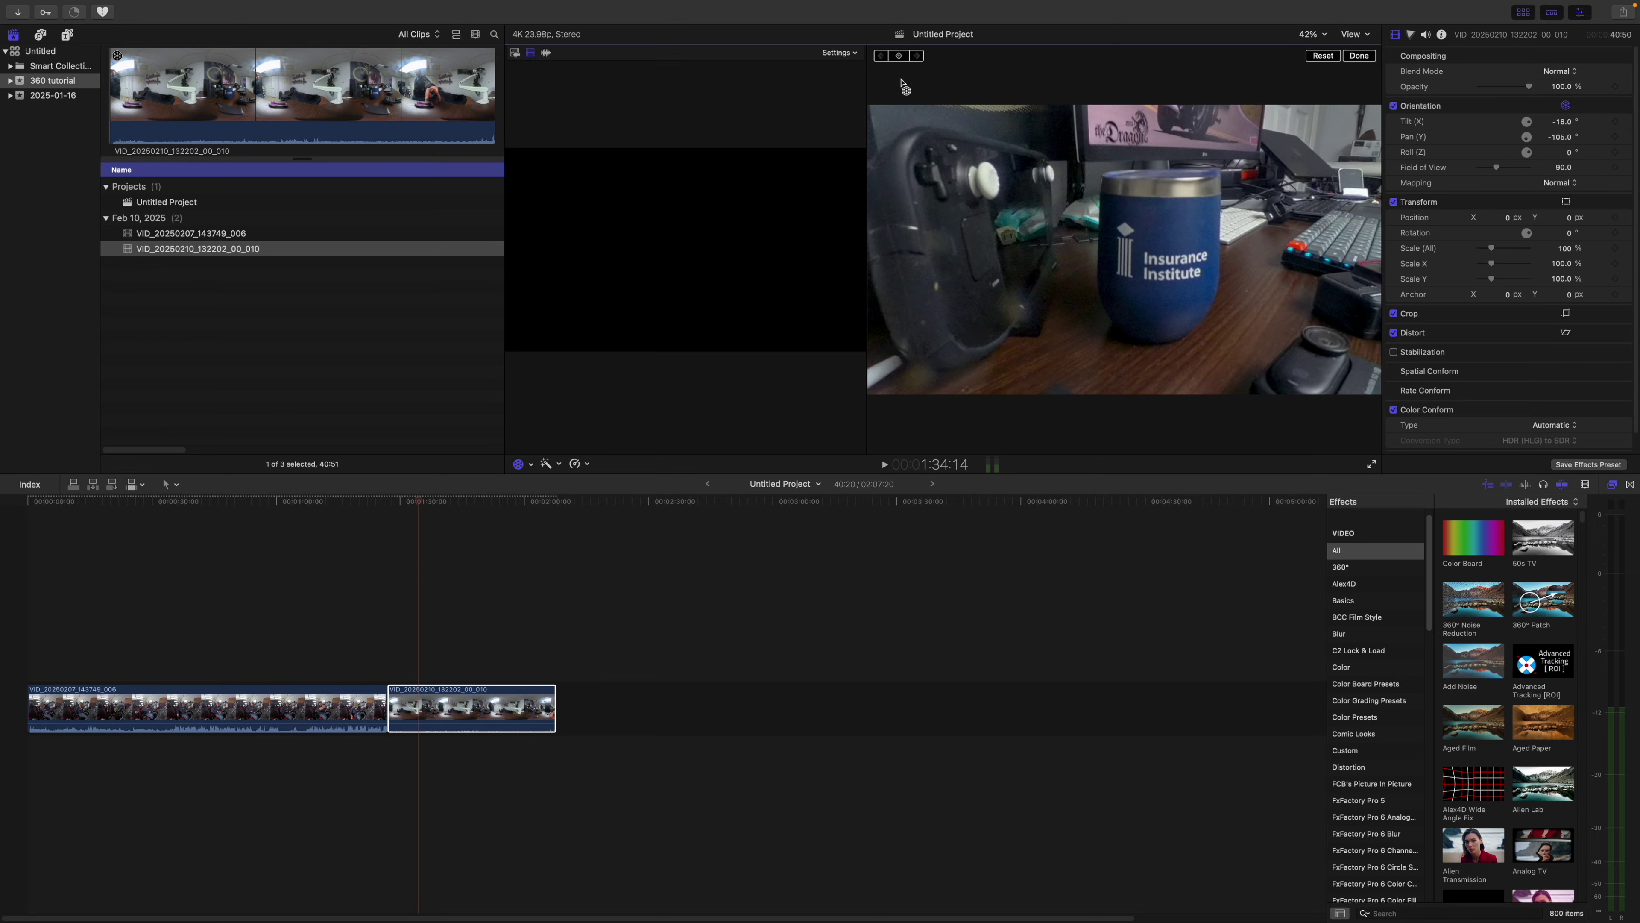
click(899, 55)
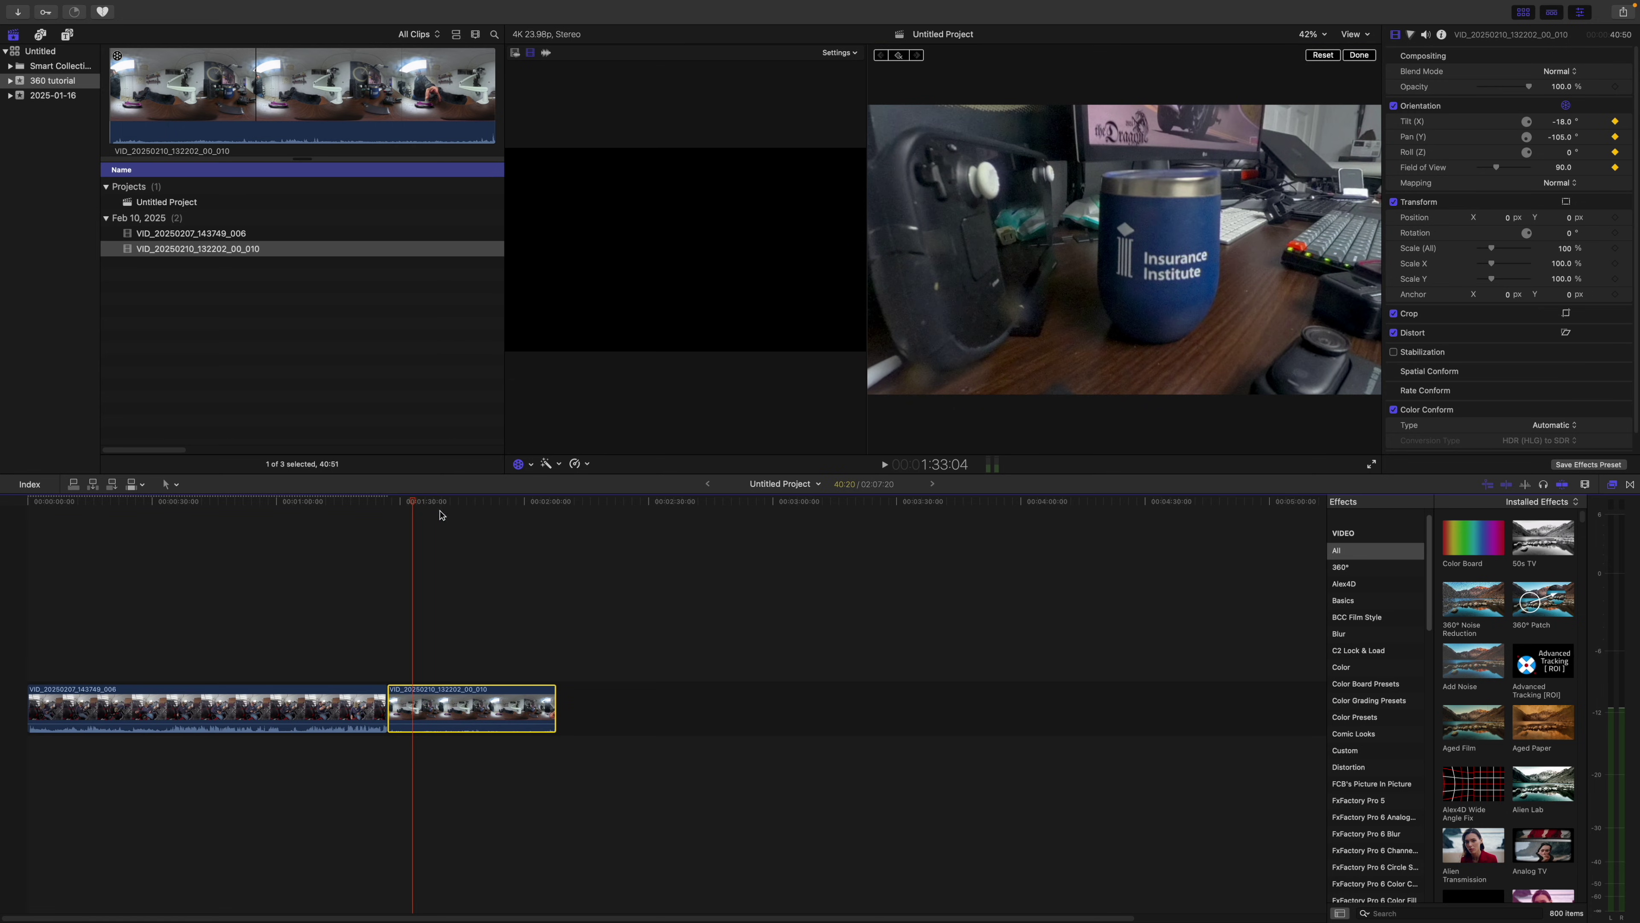
At 1:41:05, turn the 360 clip's orientation toward the standing man at about pan -176°.
drag(417, 508, 447, 508)
drag(1155, 316, 1112, 324)
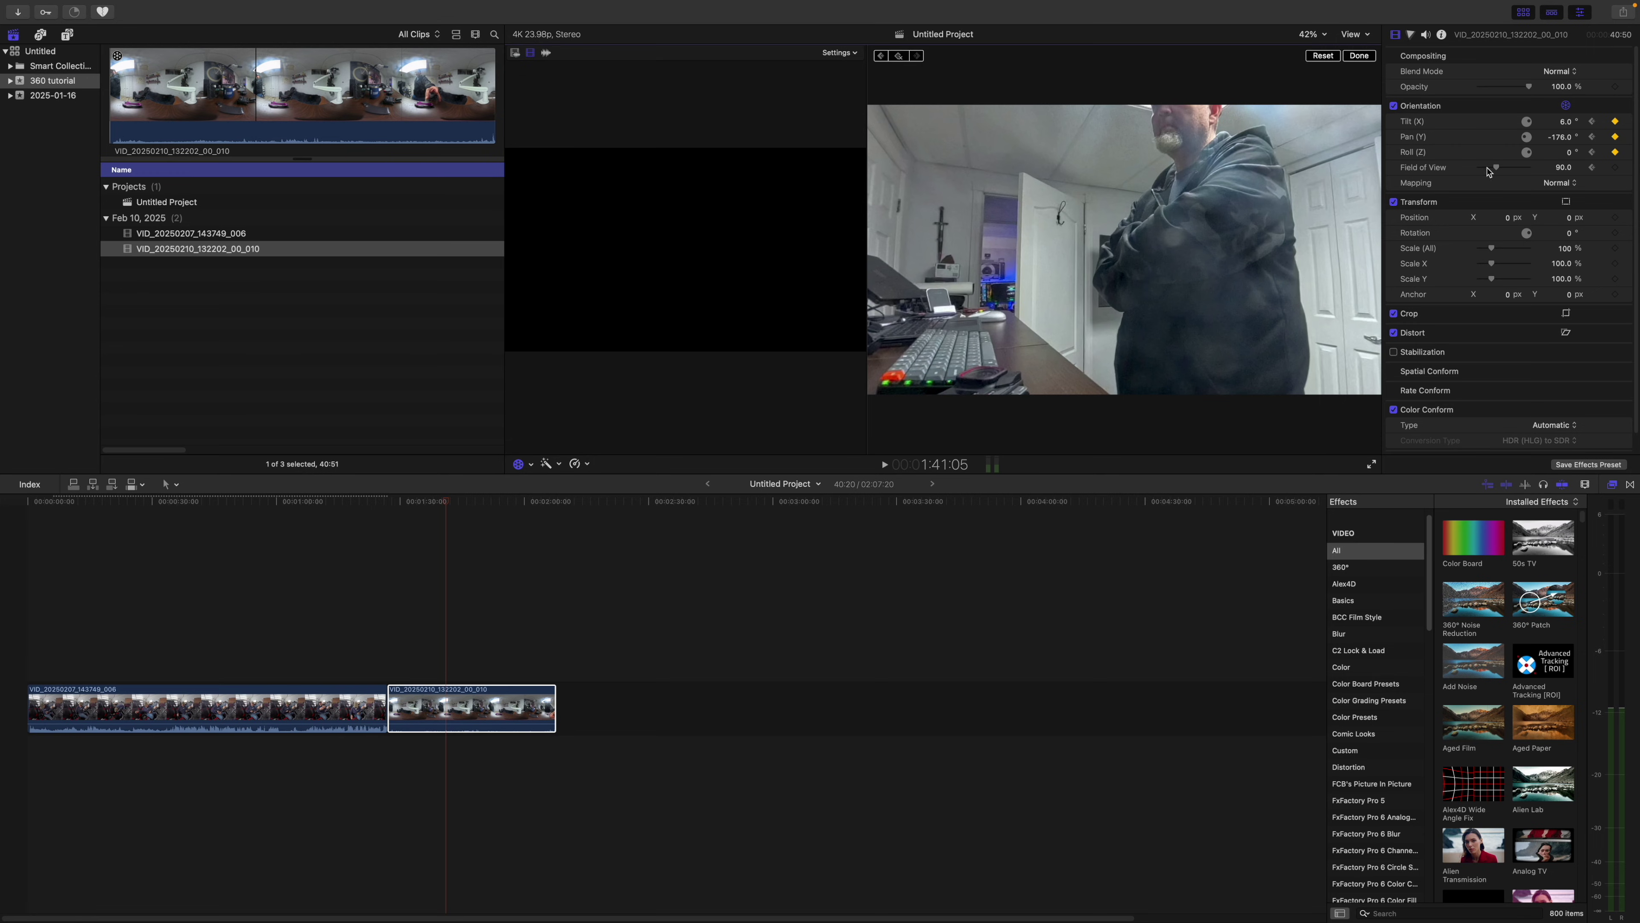
At 1:41:05, widen the 360 clip's field of view to 113 at tilt 13°, pan -175°, and play back the move from about 1:33:12.
drag(1488, 171, 1505, 171)
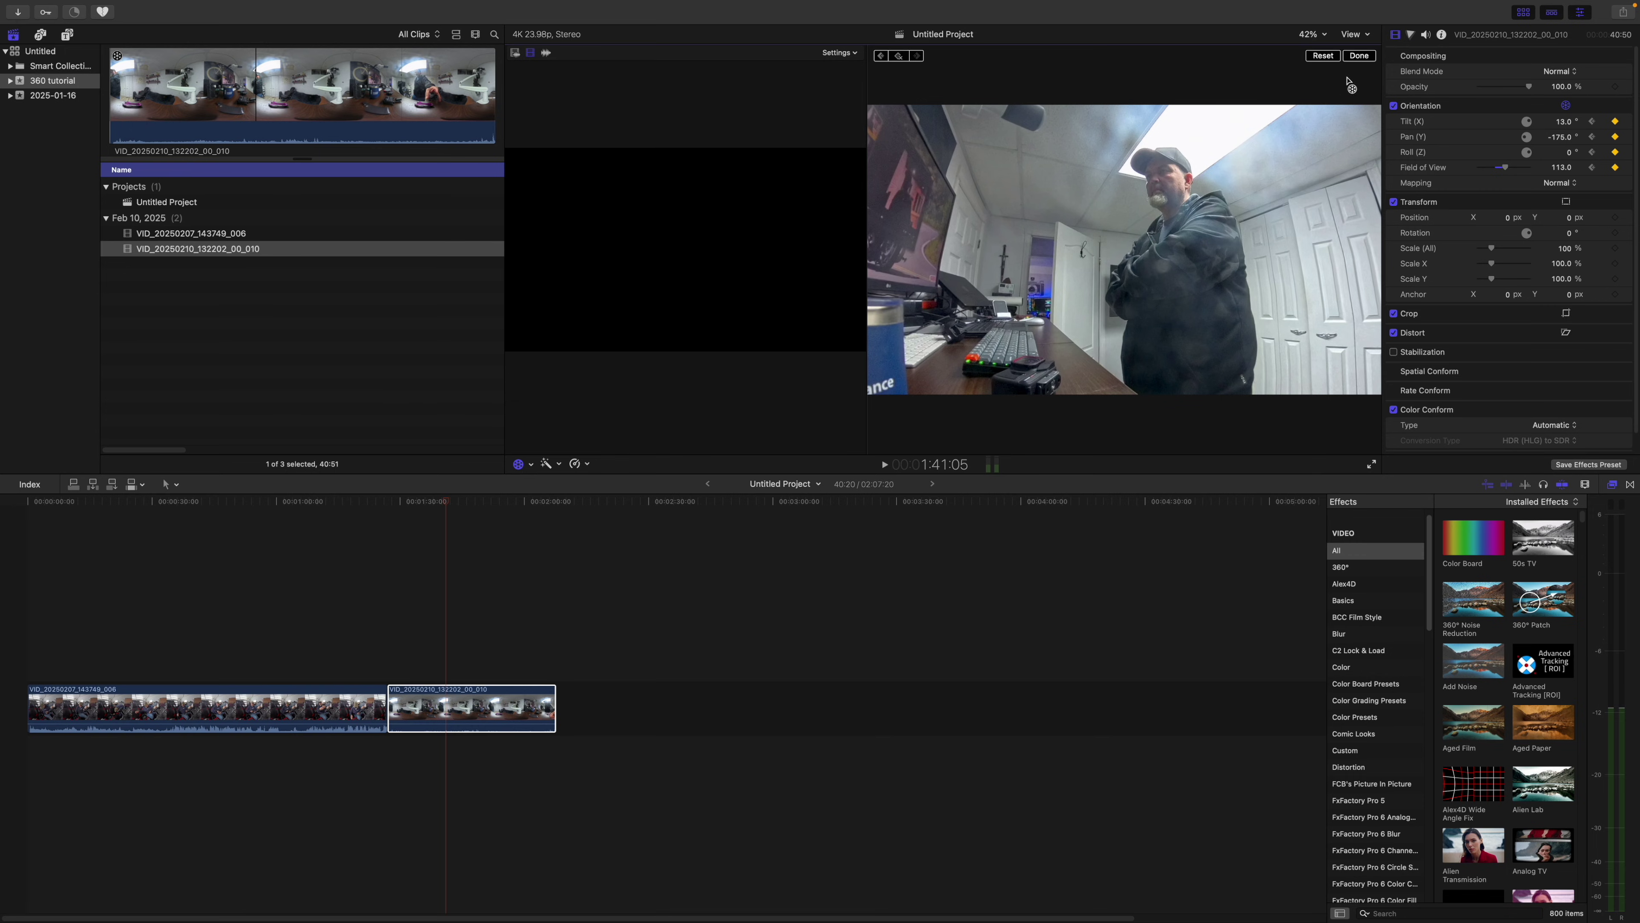
key(super+2)
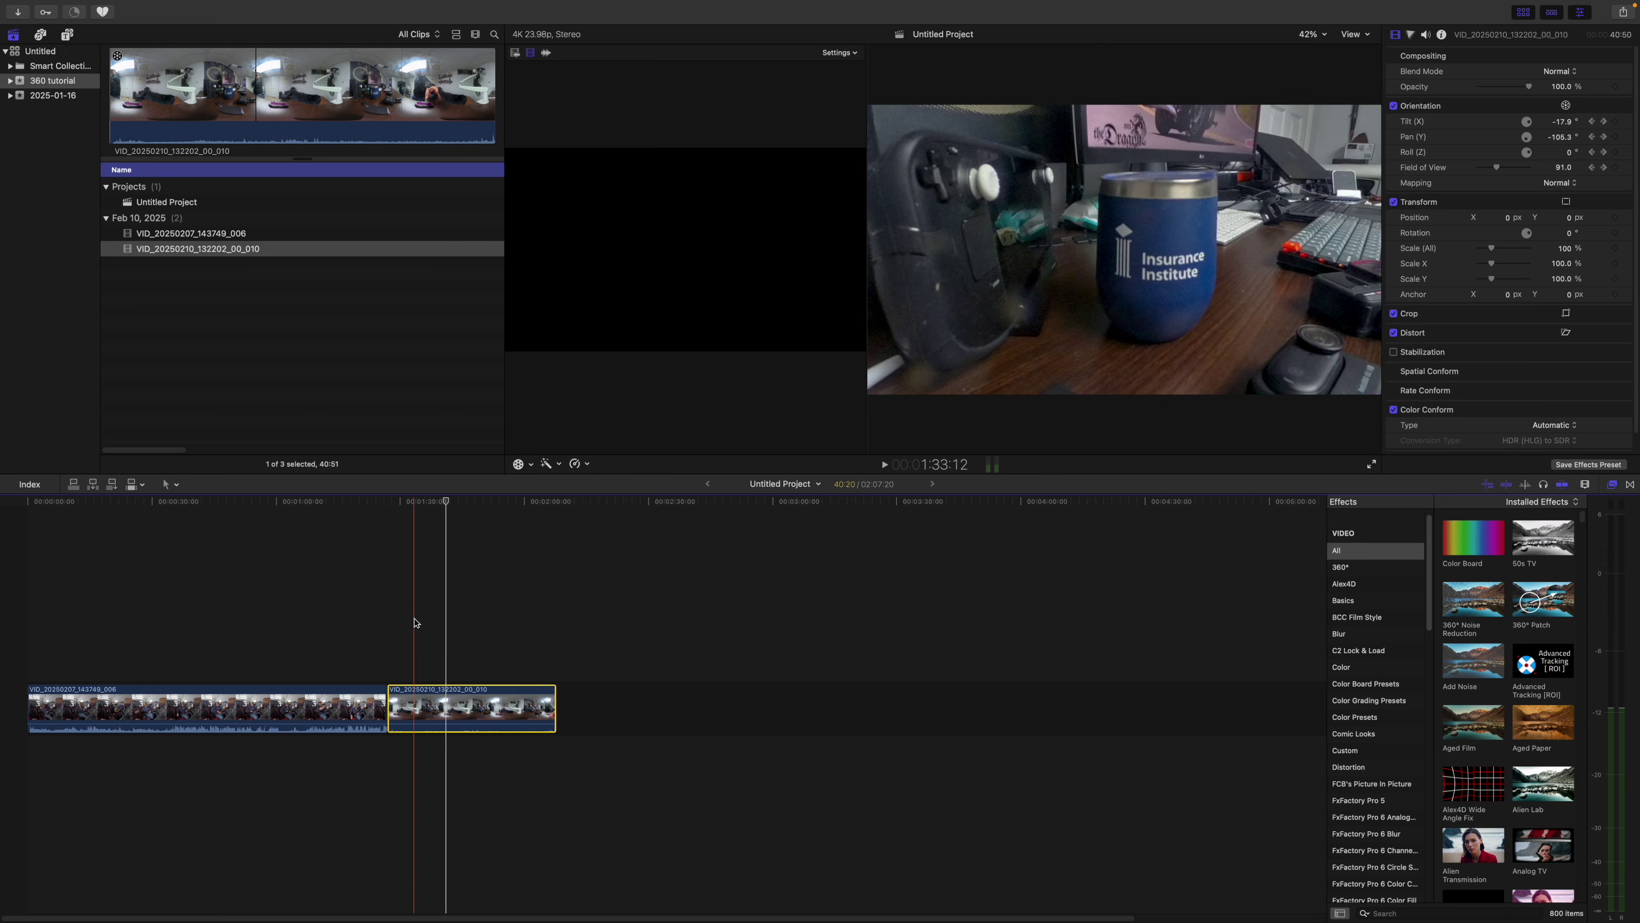
key(space)
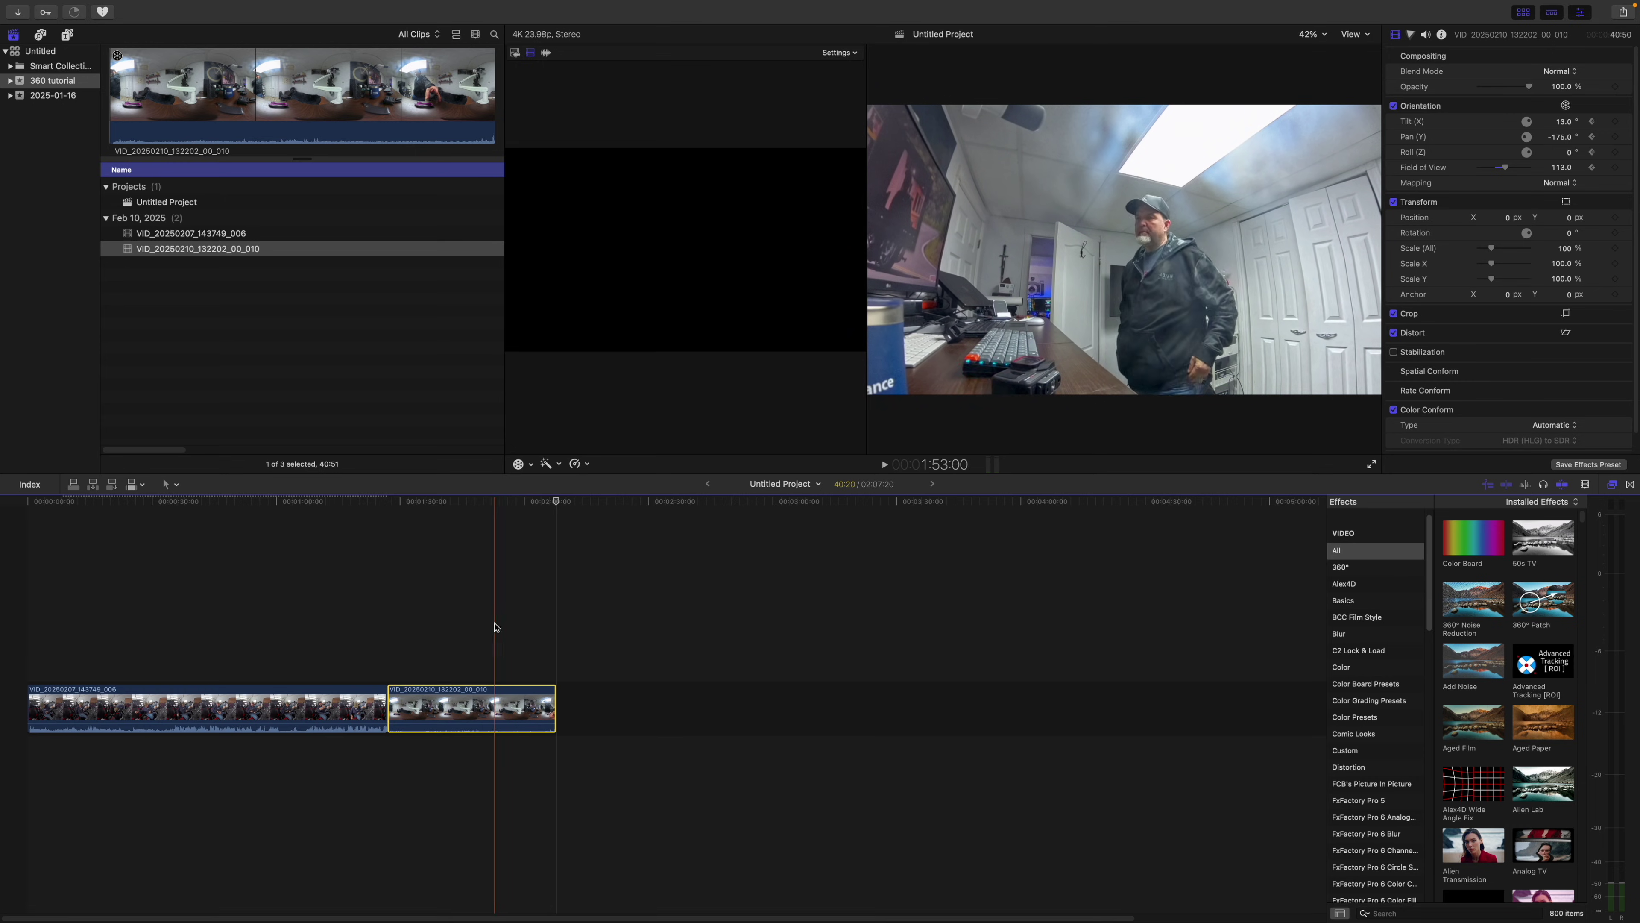
At 2:05:13, reorient the 360 clip toward the man at tilt 13°, pan -219°, field of view 56, and play back the move.
click(488, 625)
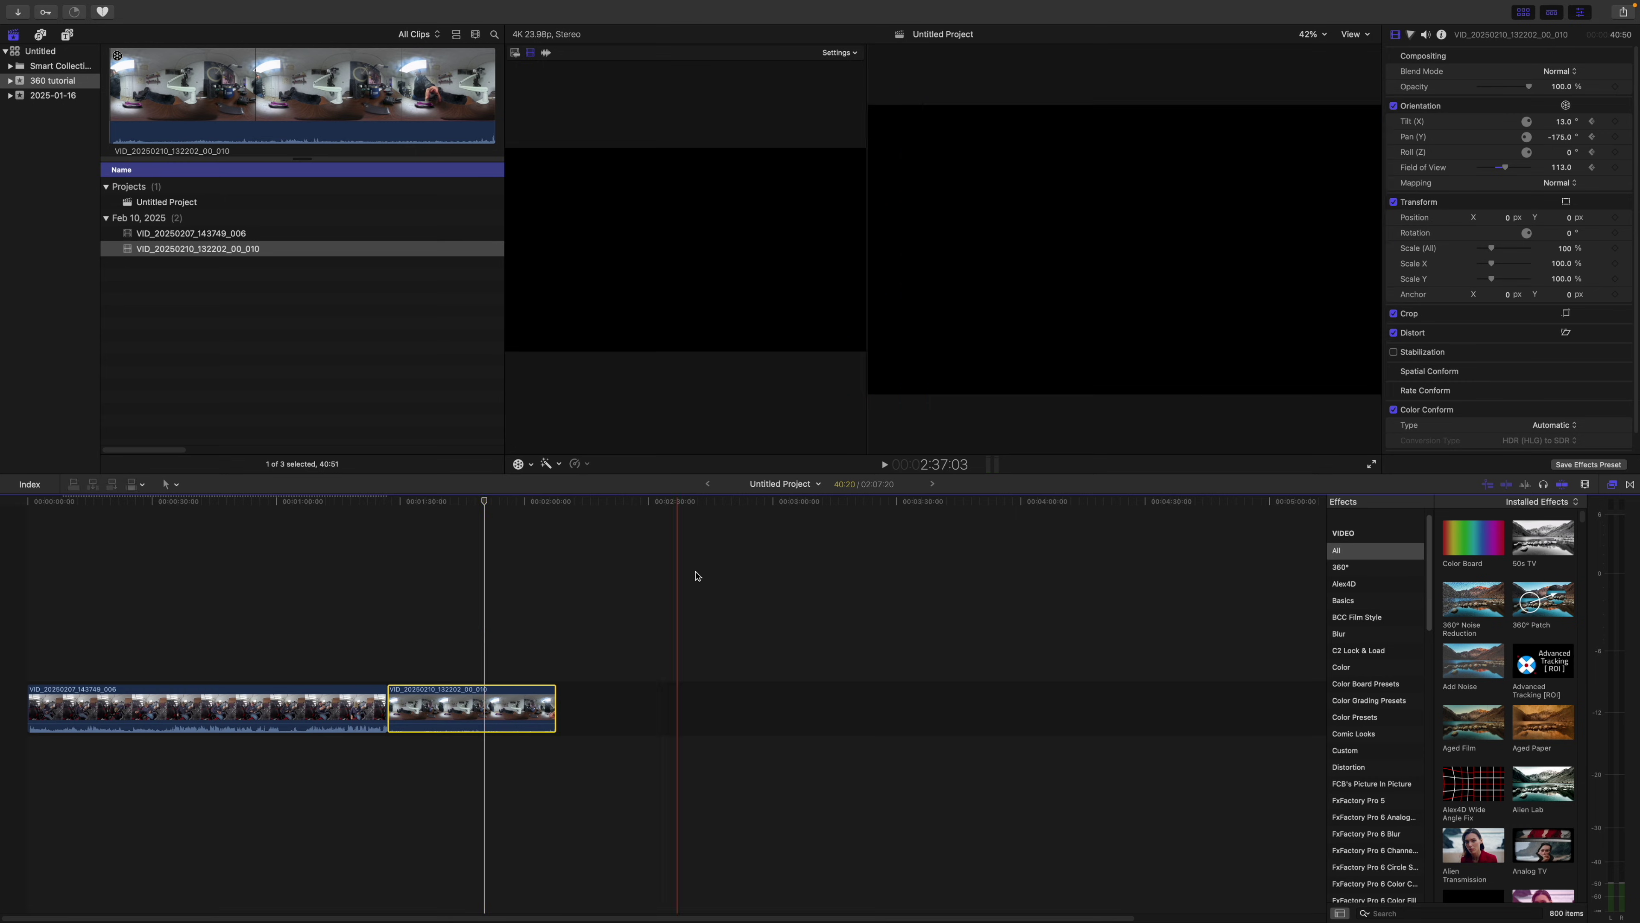
click(958, 173)
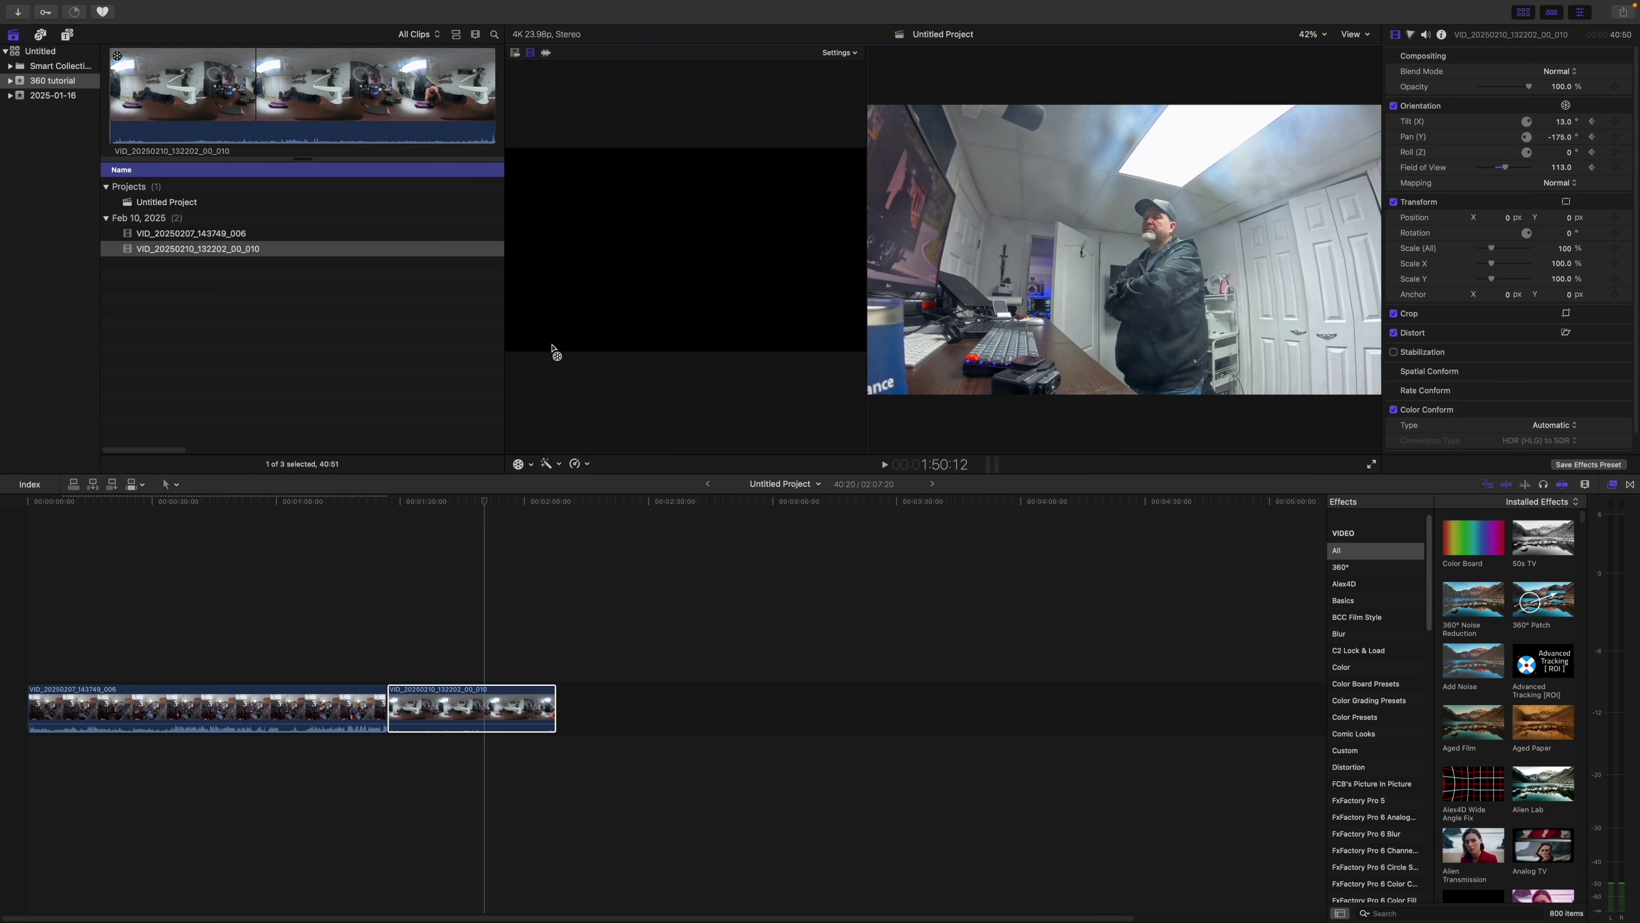
click(531, 466)
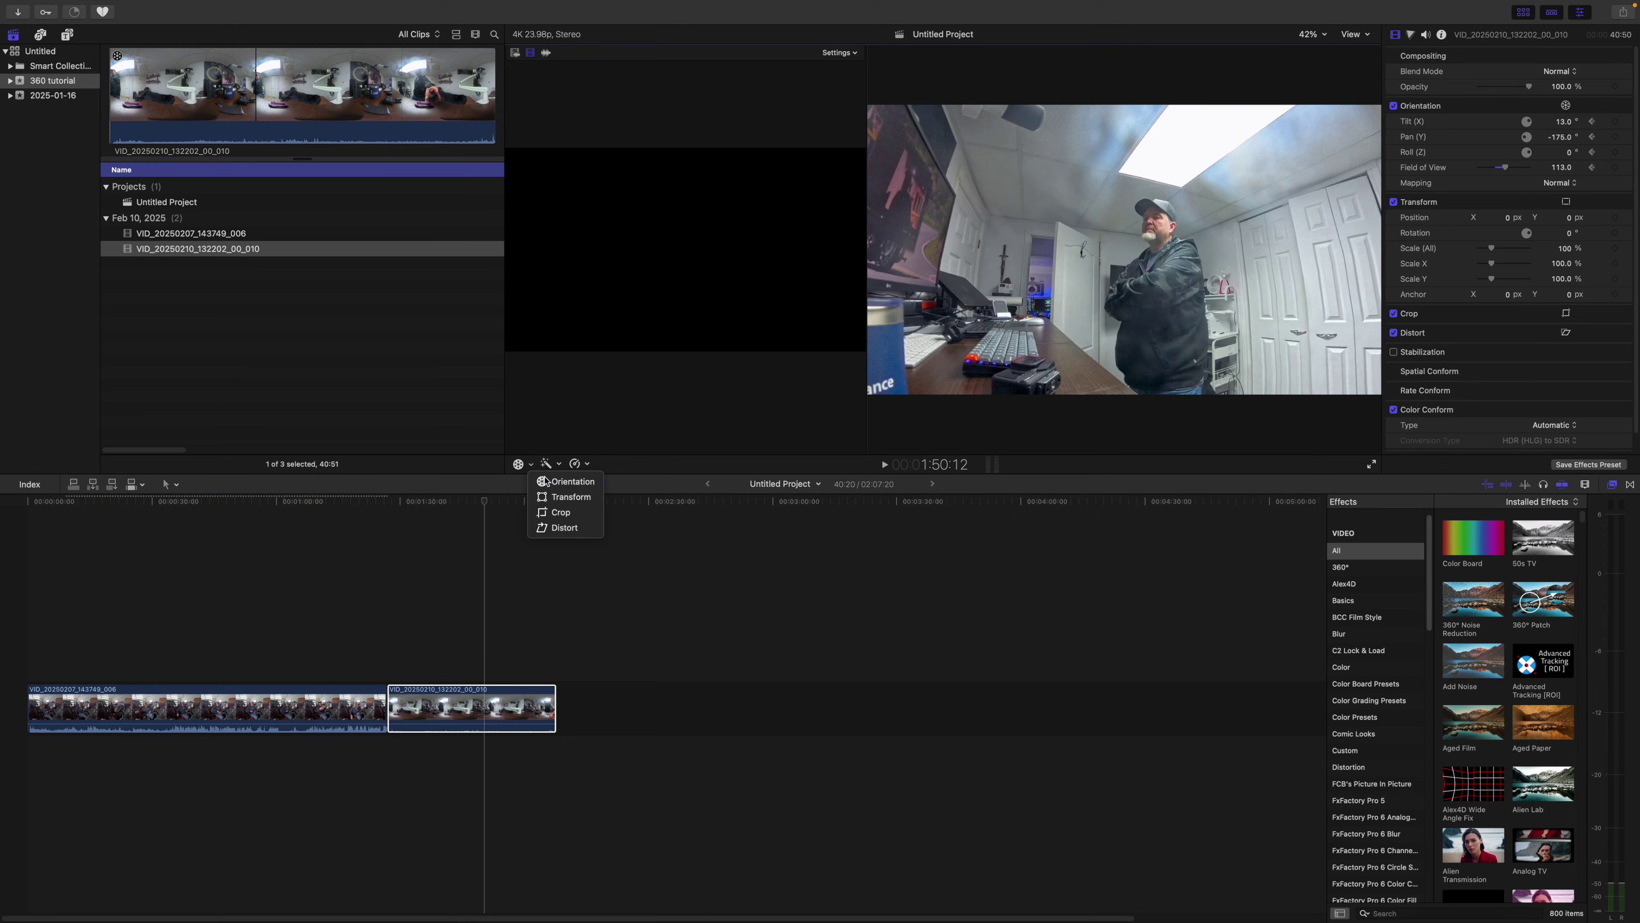
click(564, 481)
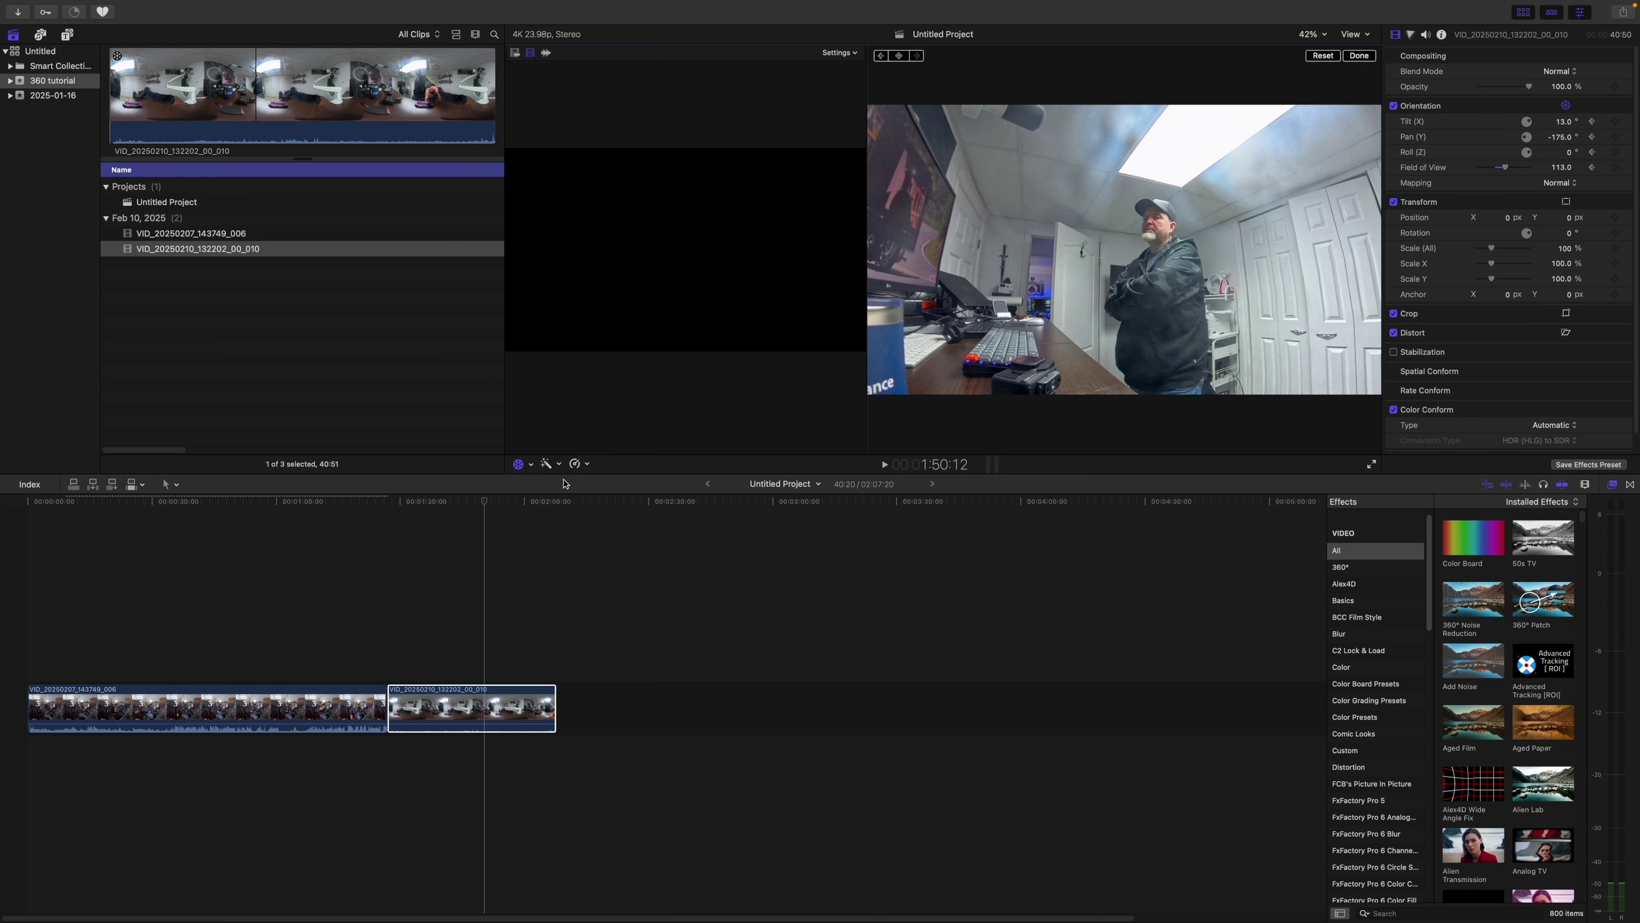
drag(487, 511, 547, 509)
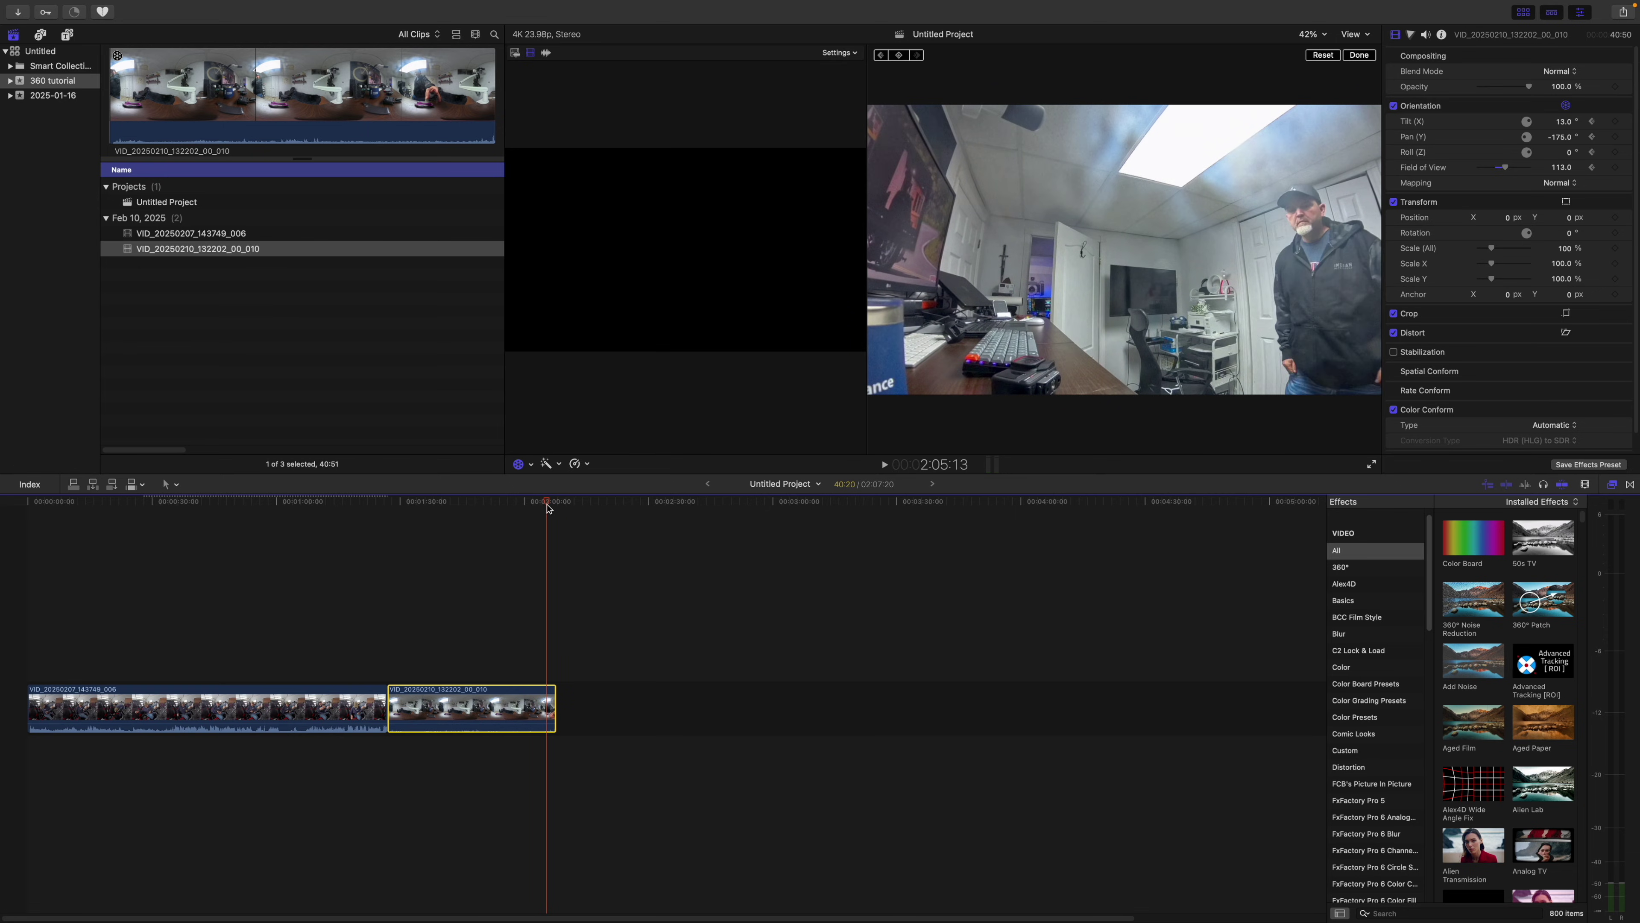
drag(1167, 319, 1159, 305)
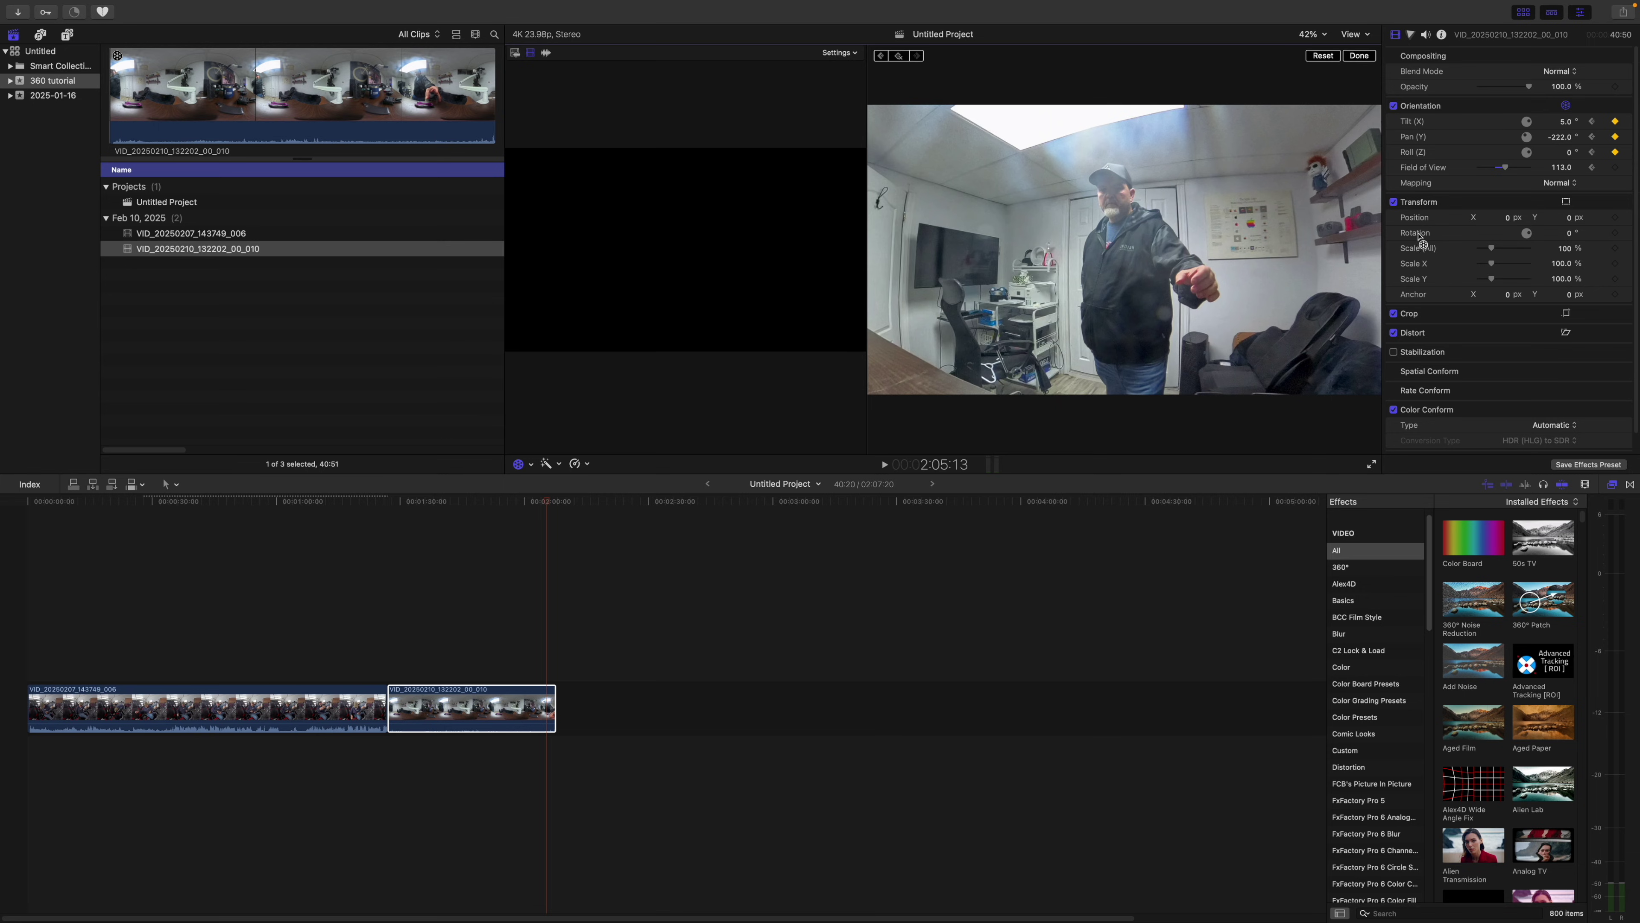
drag(1508, 170, 1486, 177)
drag(1101, 246, 1090, 226)
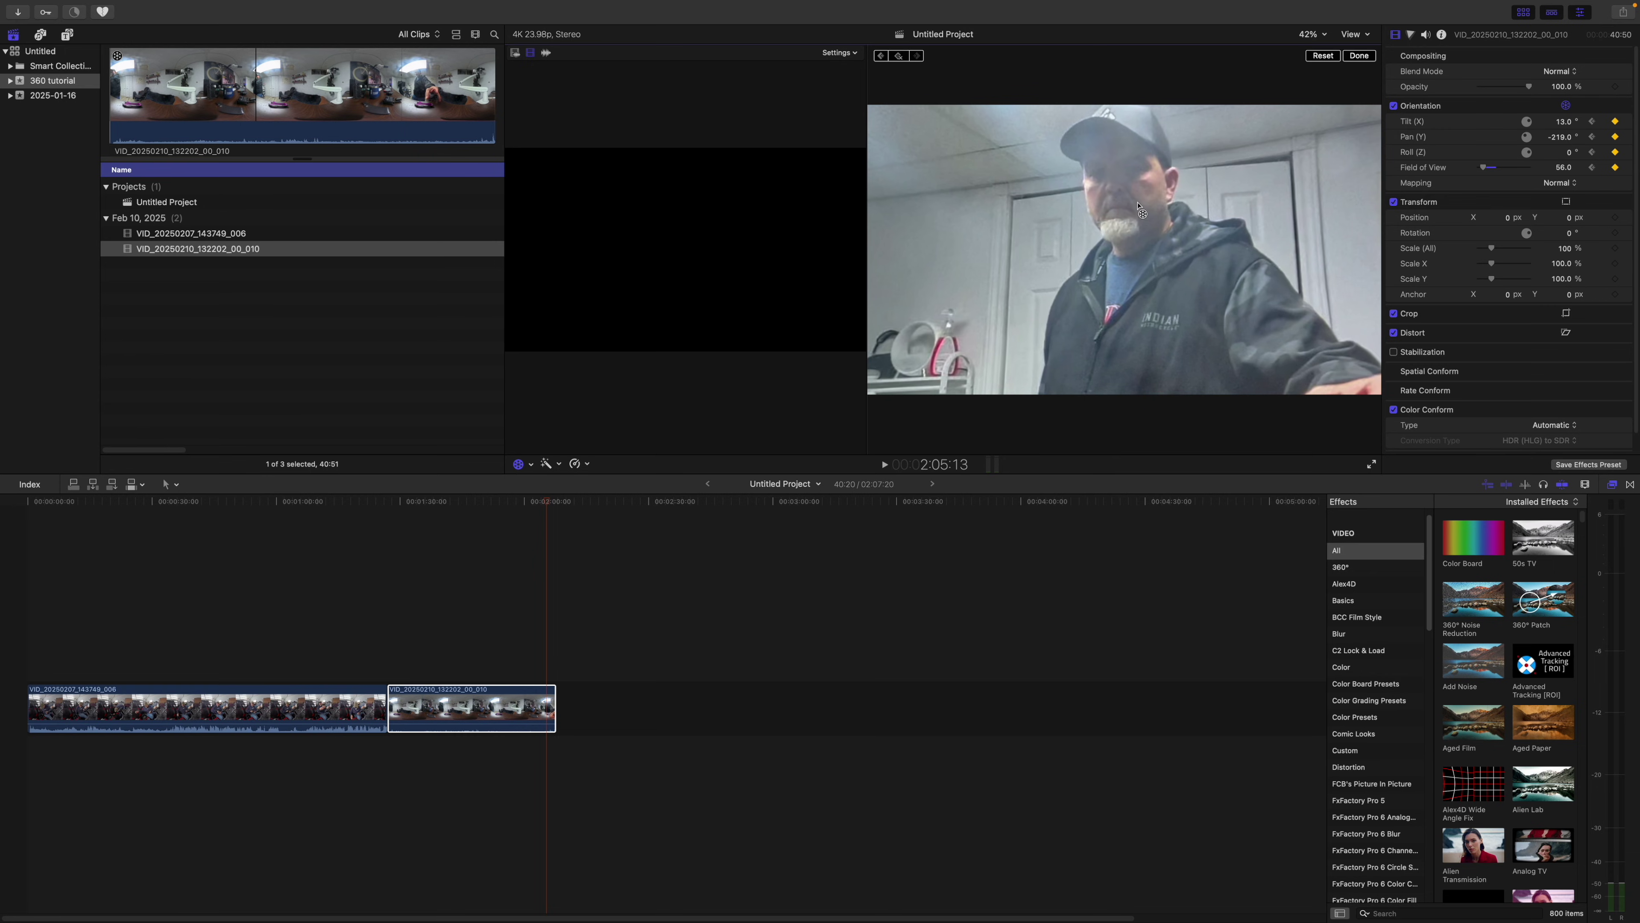
click(1358, 57)
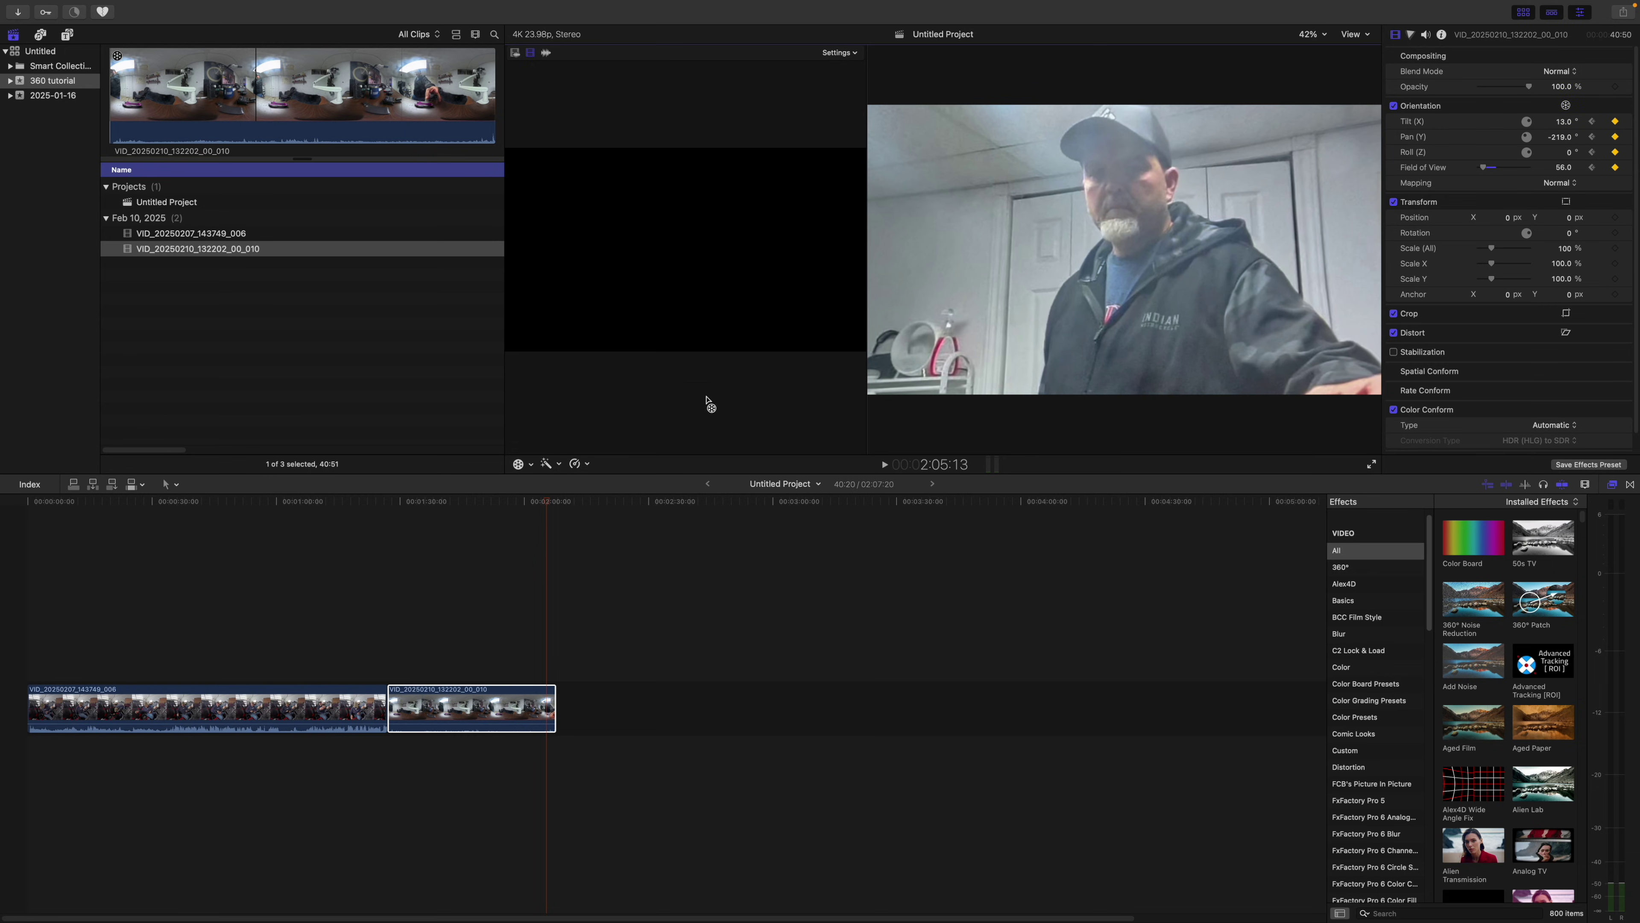
click(480, 608)
key(space)
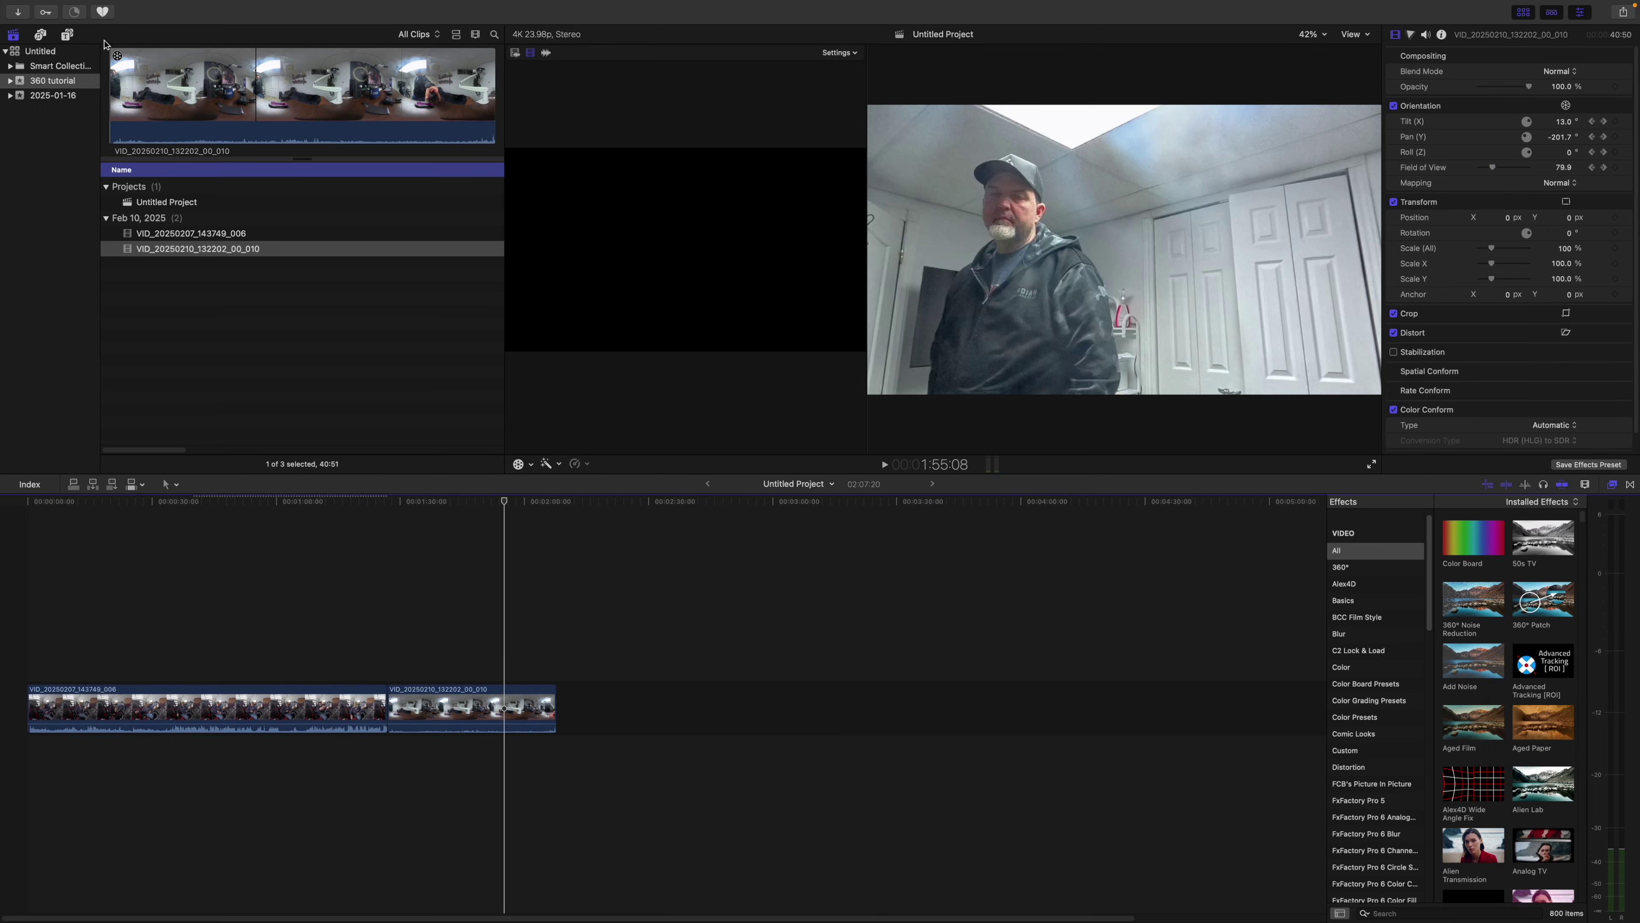
Create a new project in the 360 tutorial event with the 360° video format and 7680x3840 resolution.
click(118, 9)
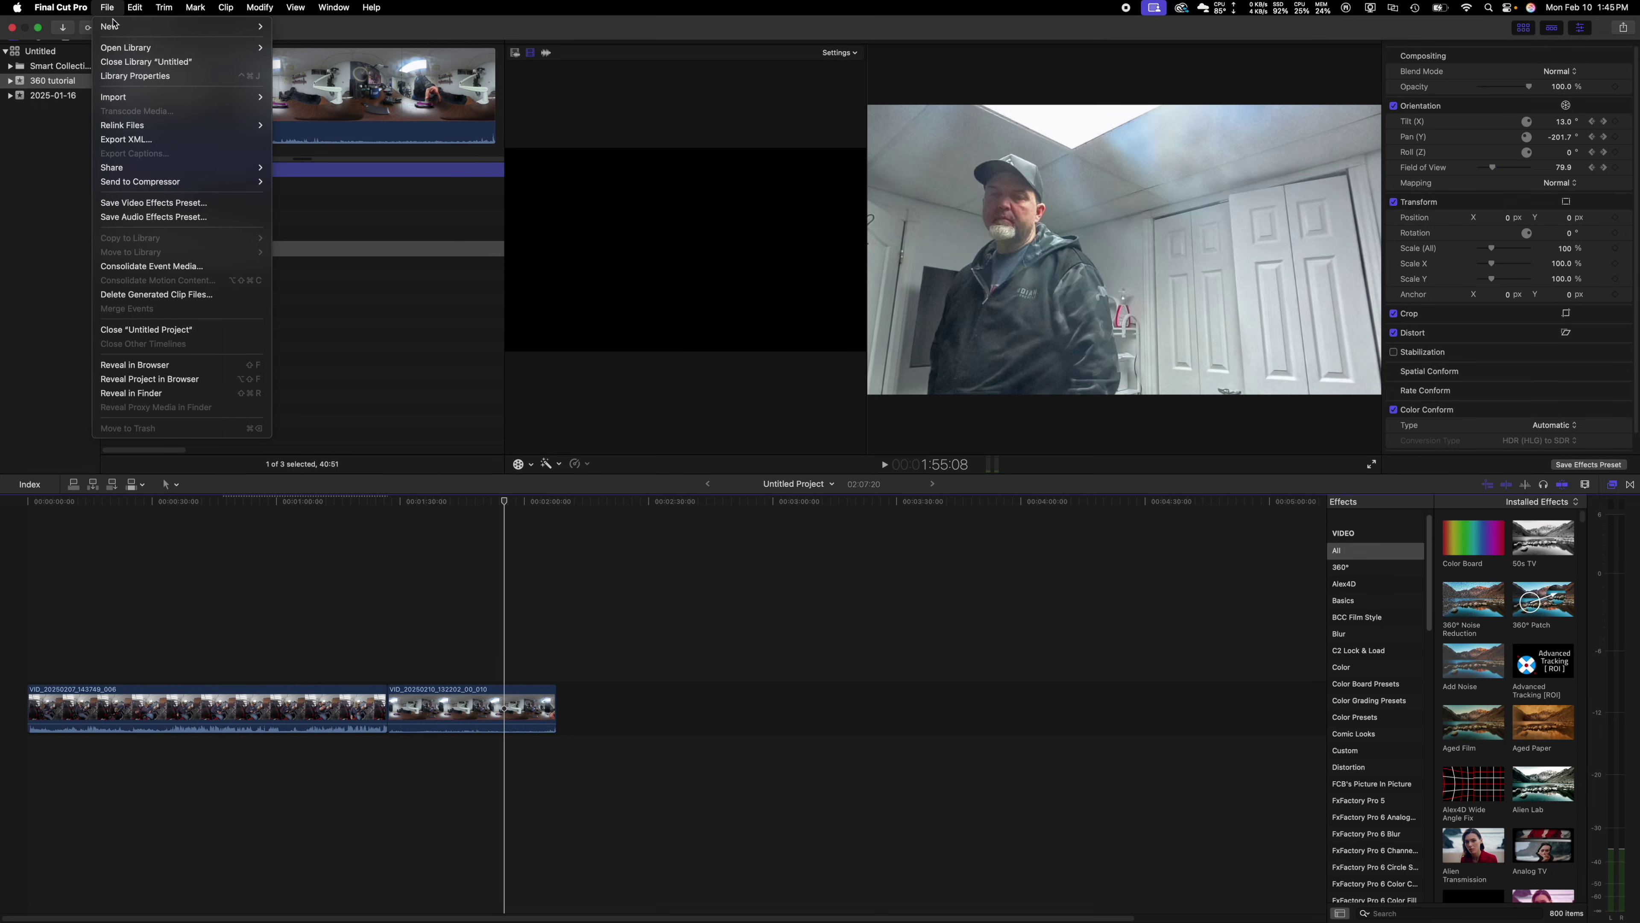
mouse_move(117, 29)
mouse_move(248, 16)
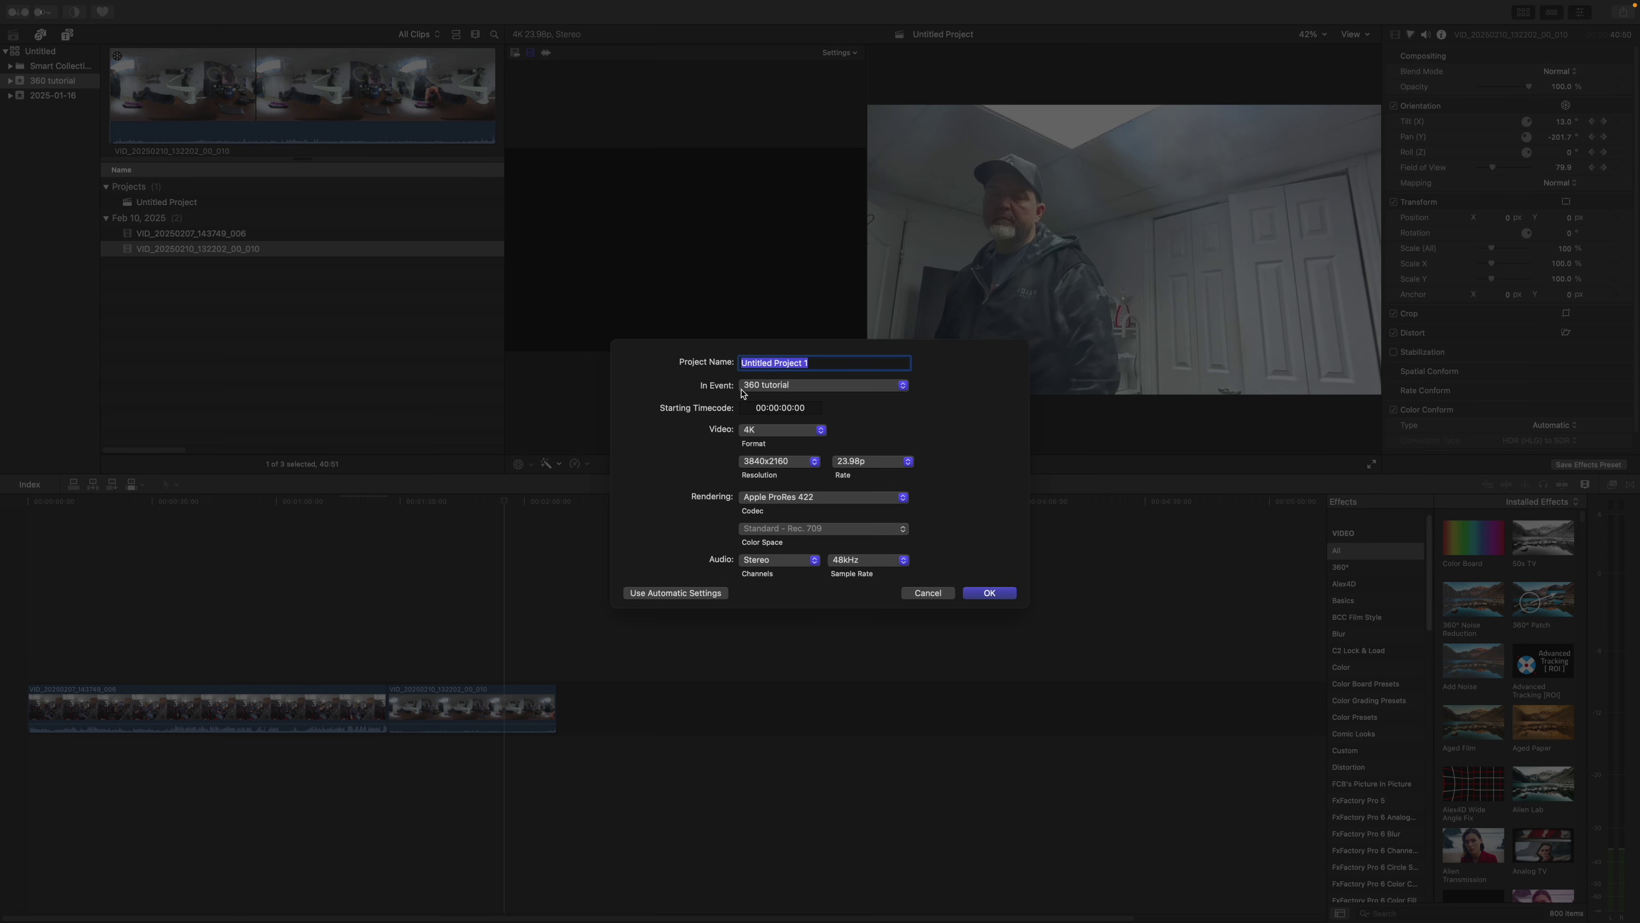
click(772, 430)
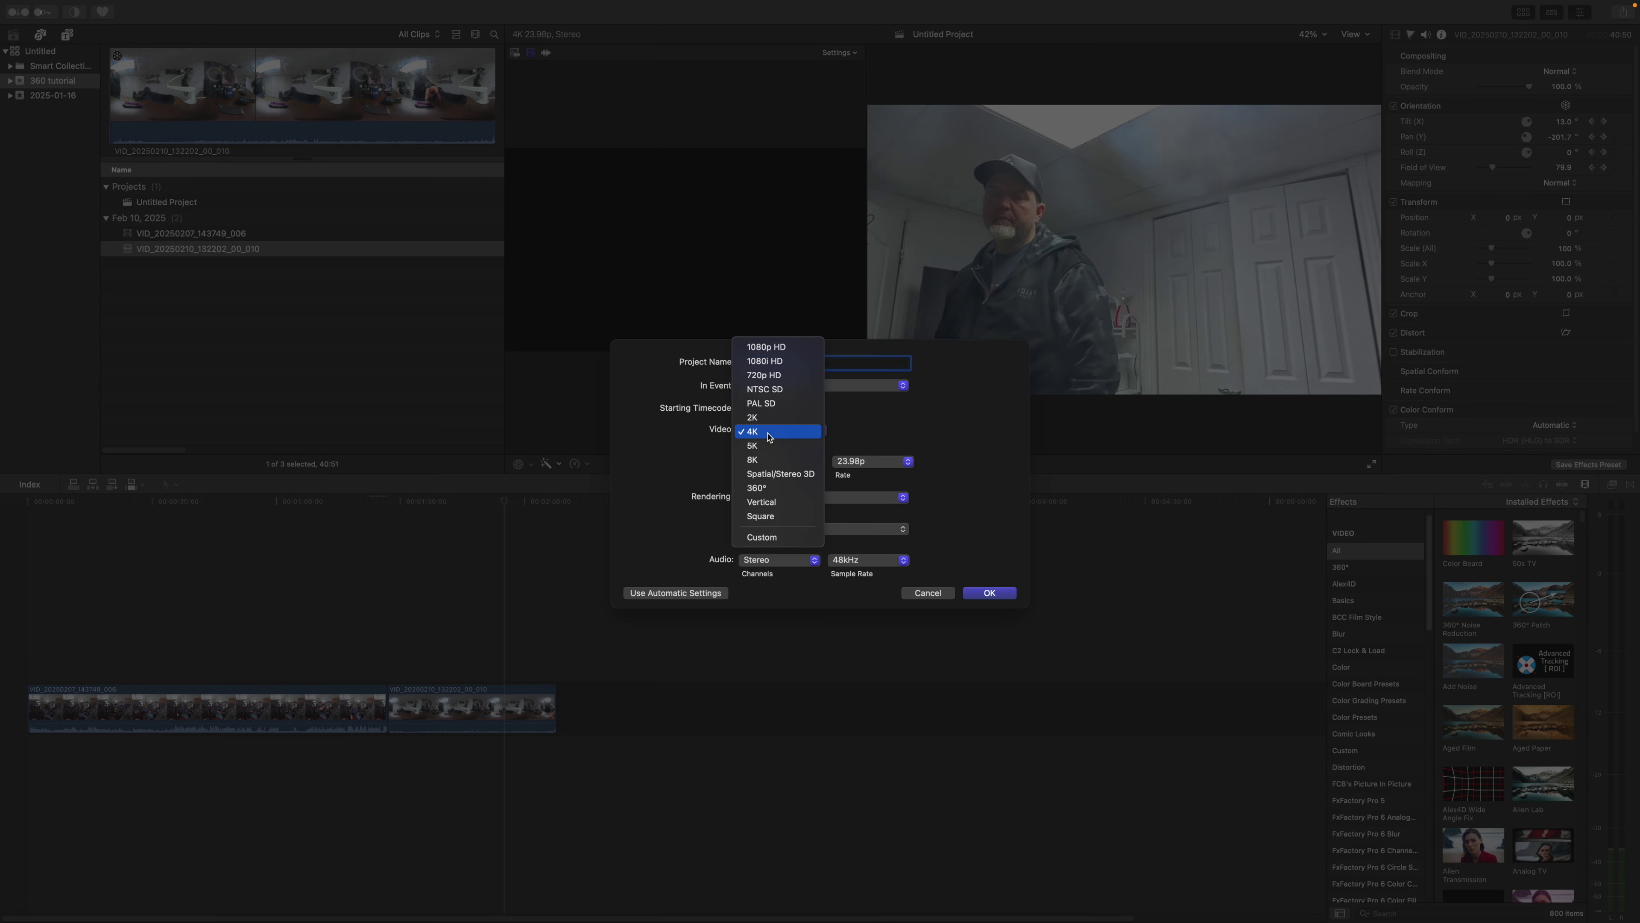
click(776, 490)
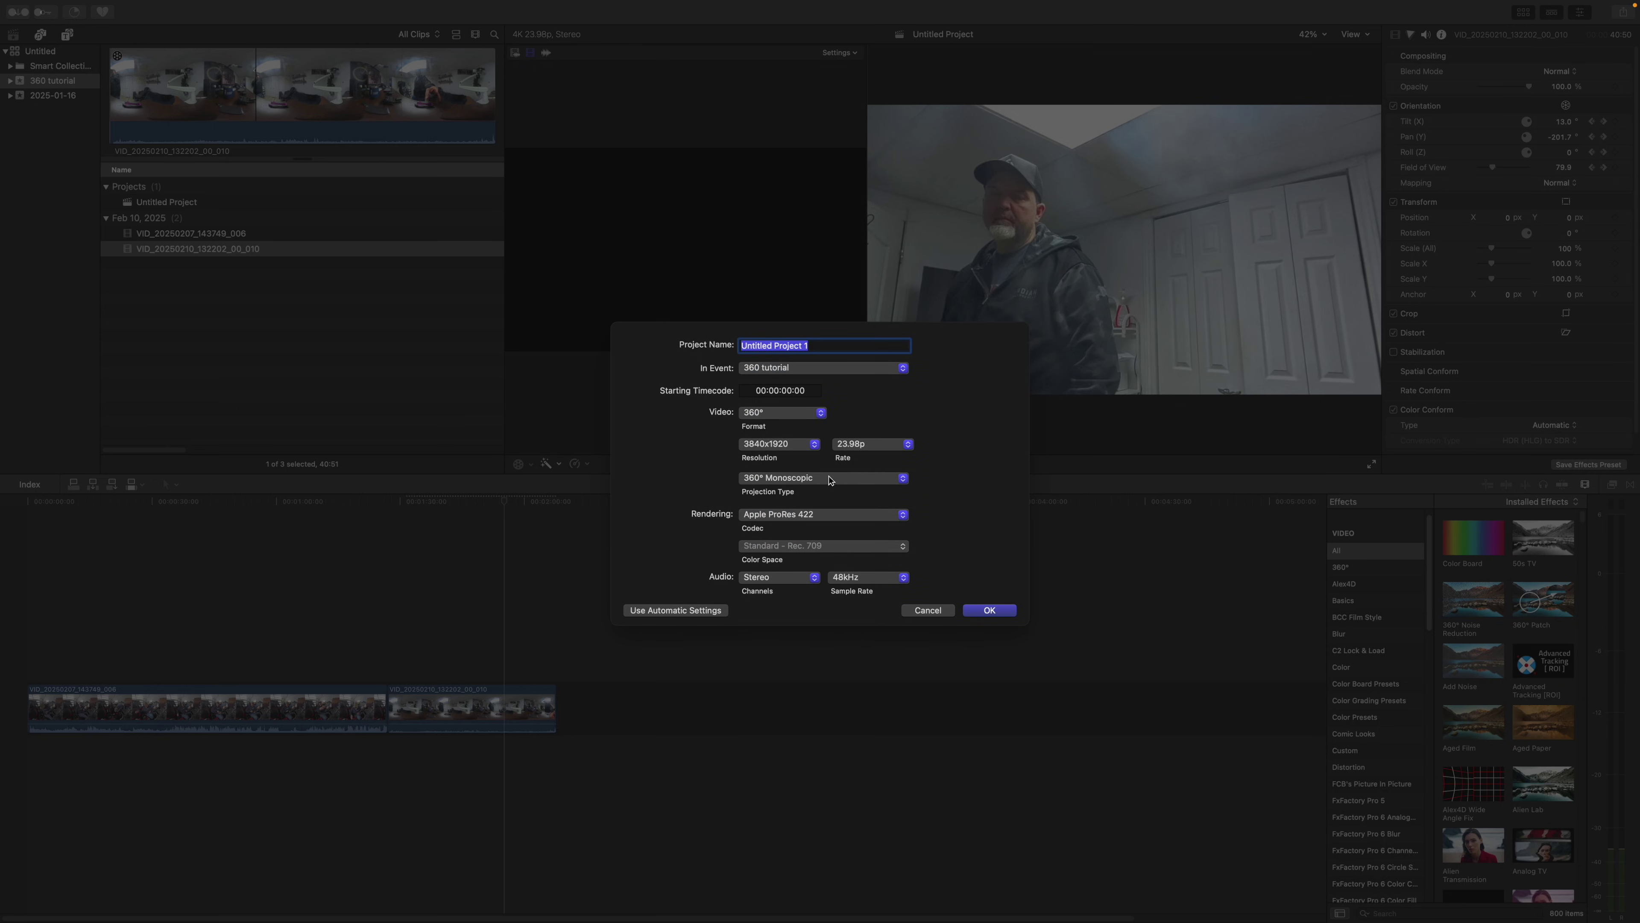
click(786, 449)
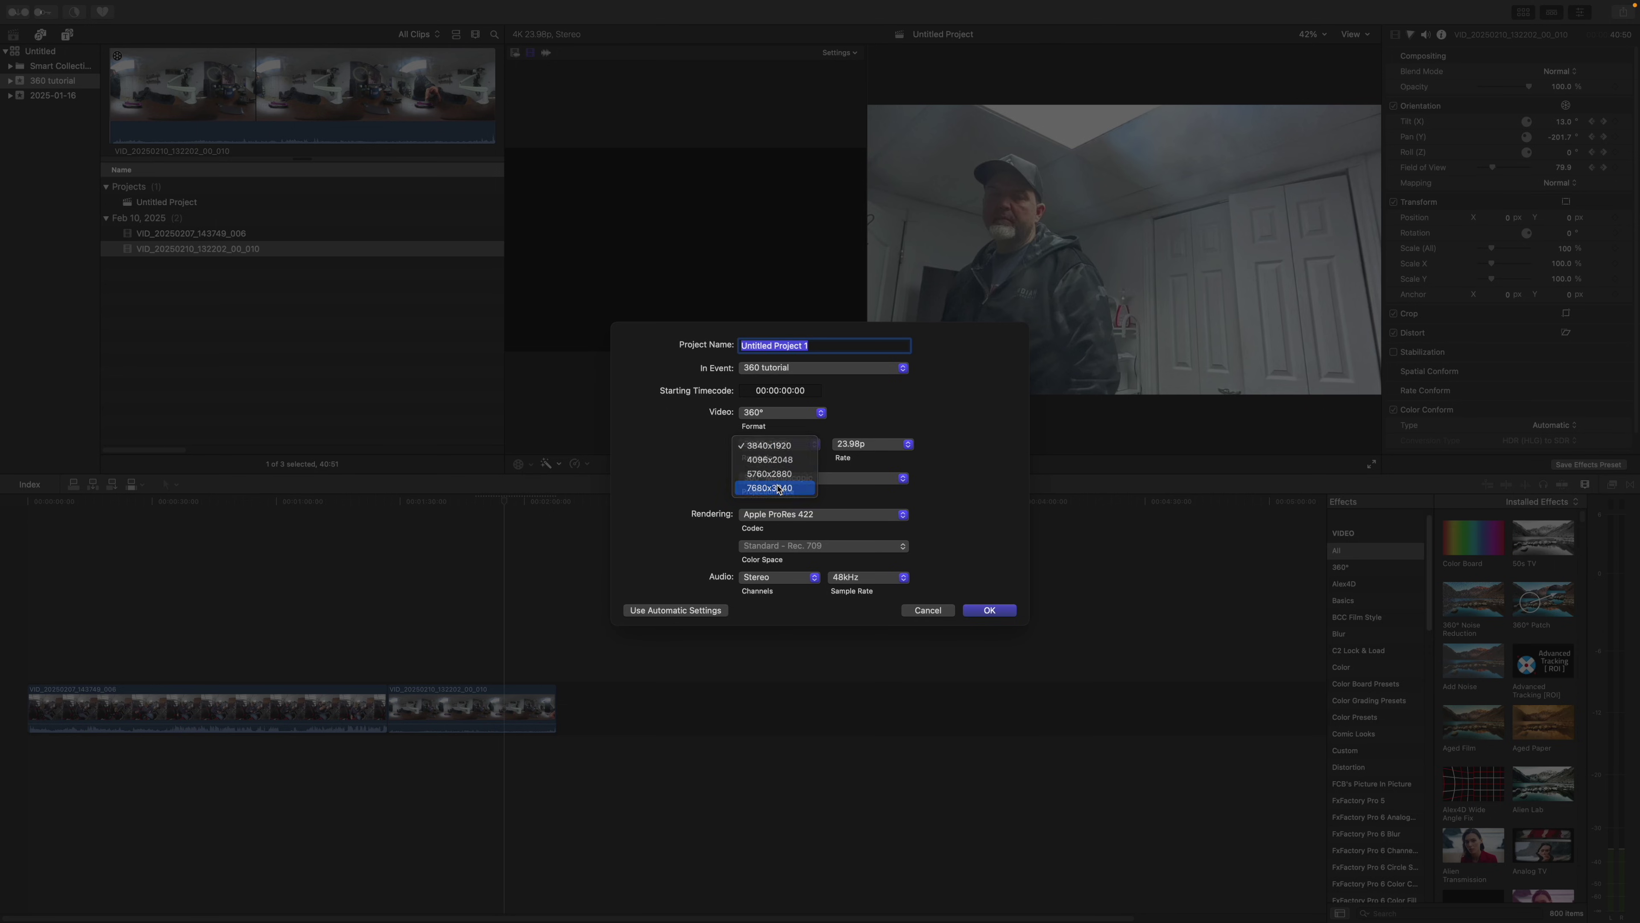
click(778, 489)
click(988, 611)
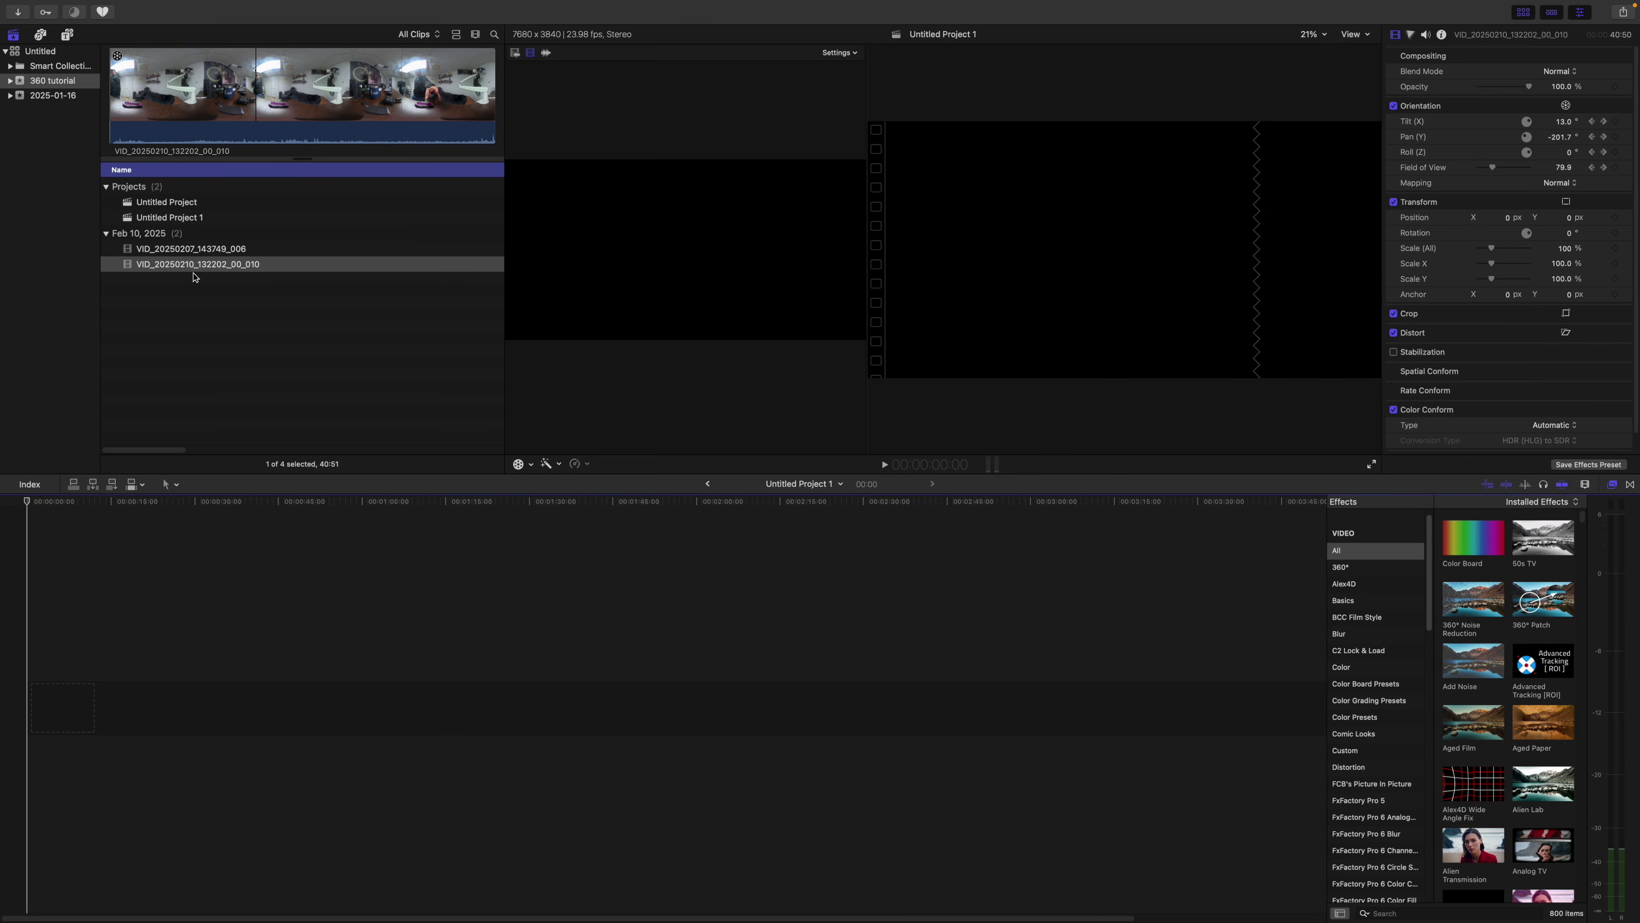
Add the 360 clip VID_20250210_132202_00_010 to the new project's timeline and open the export destinations.
drag(200, 267, 148, 590)
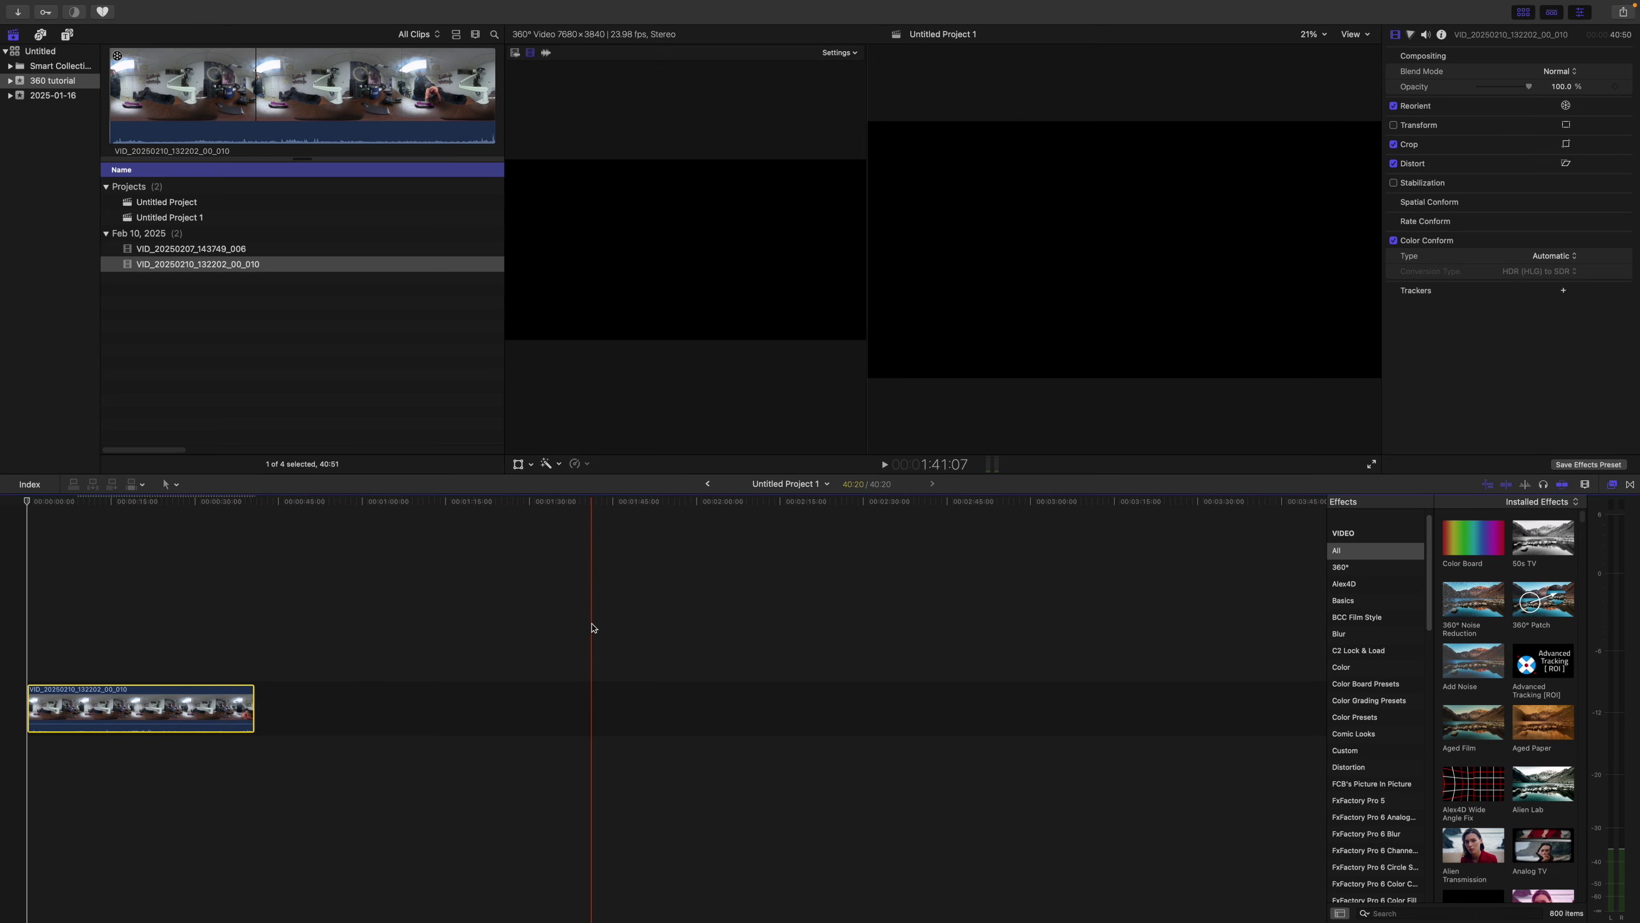
click(1621, 11)
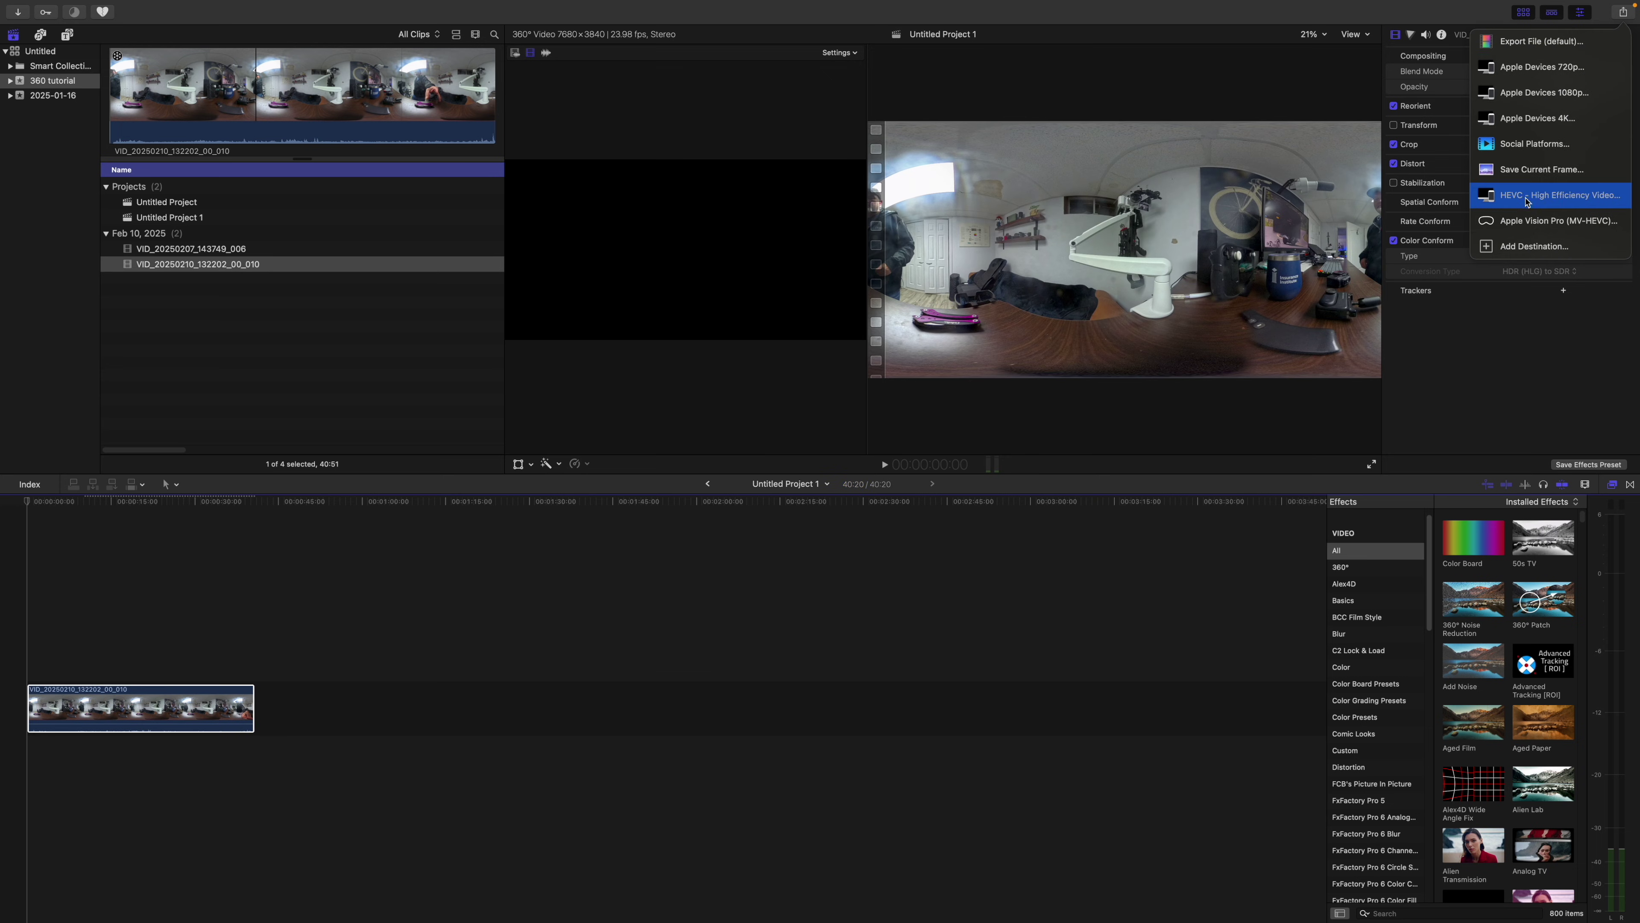